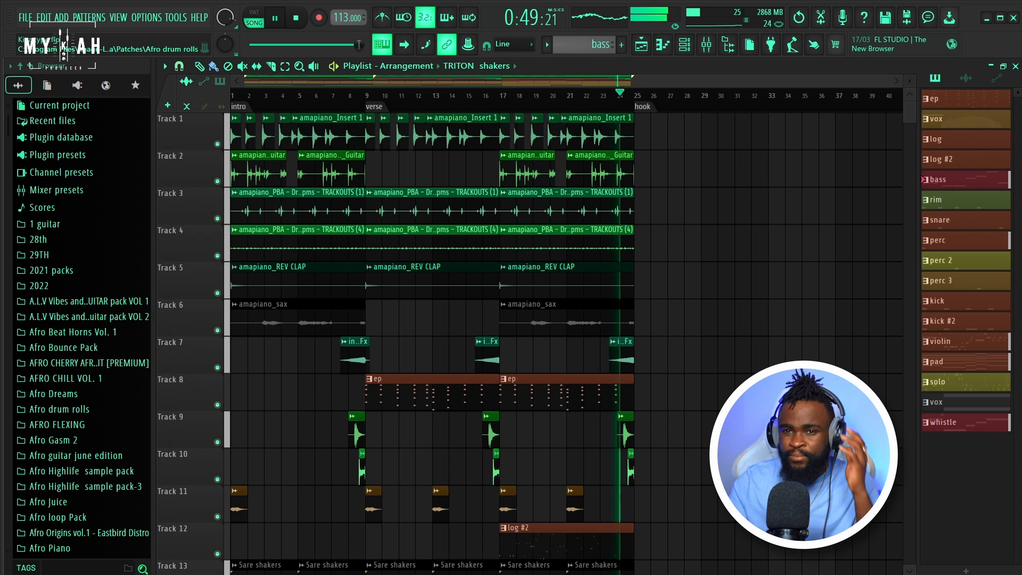
Stop playback and select the verse section from bar 9 to bar 17 in the playlist timeline
{"action": "key", "text": "space"}
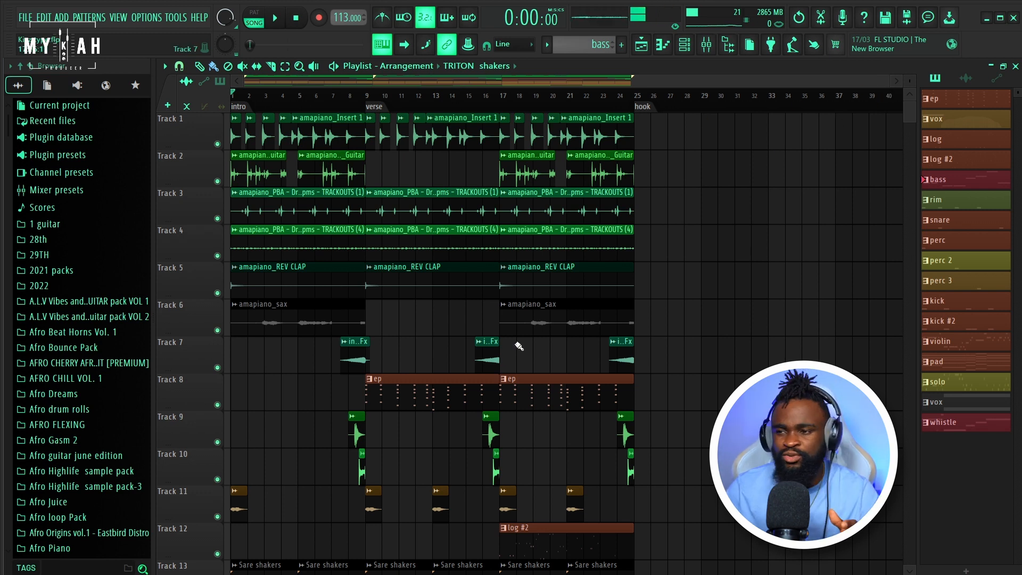
{"action": "scroll", "coordinate": [478, 364], "scroll_direction": "down", "scroll_amount": 3}
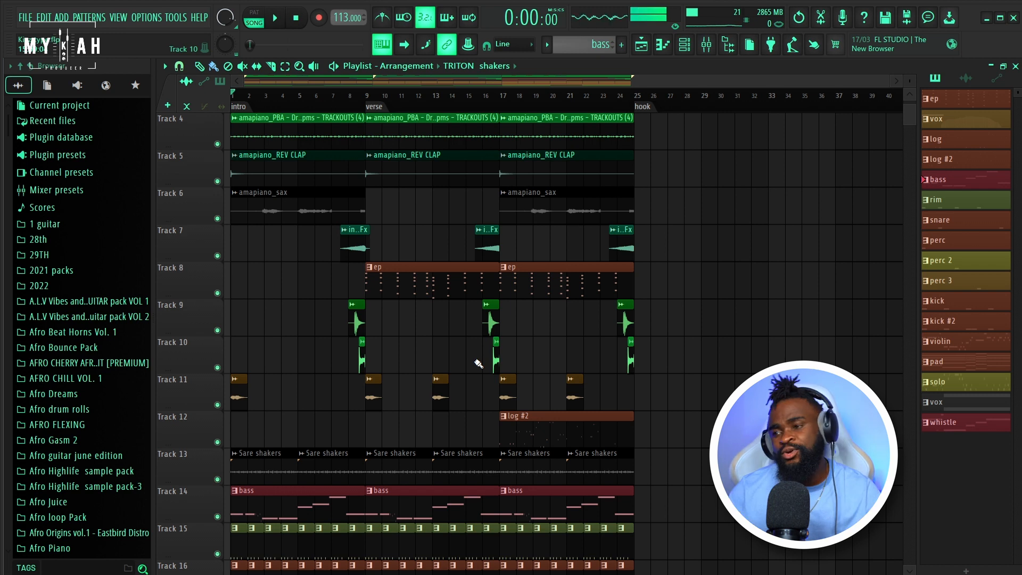
{"action": "scroll", "coordinate": [361, 407], "scroll_direction": "down", "scroll_amount": 7}
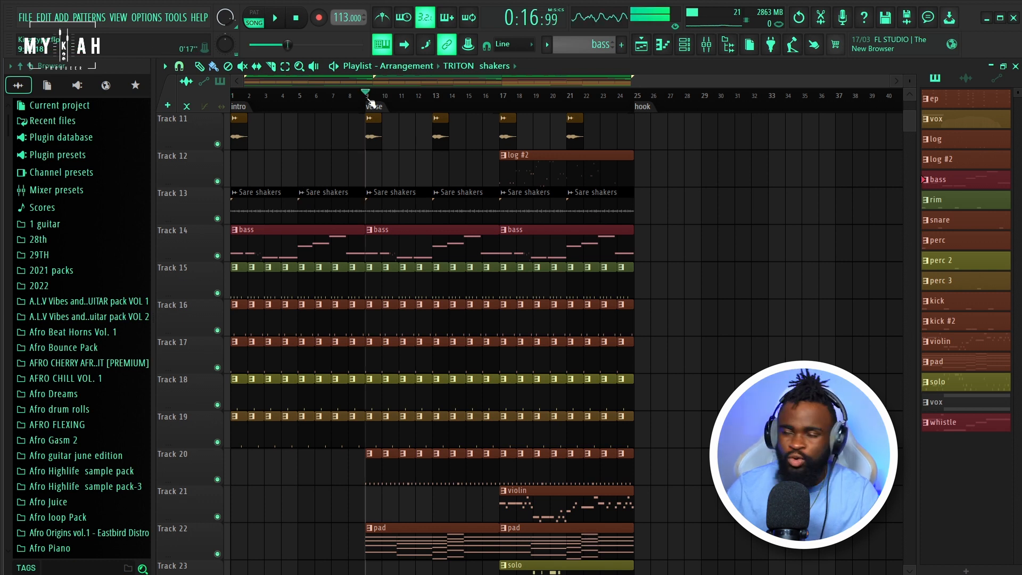
{"action": "left_click_drag", "start_coordinate": [368, 101], "coordinate": [480, 110]}
{"action": "scroll", "coordinate": [468, 133], "scroll_direction": "up", "scroll_amount": 3}
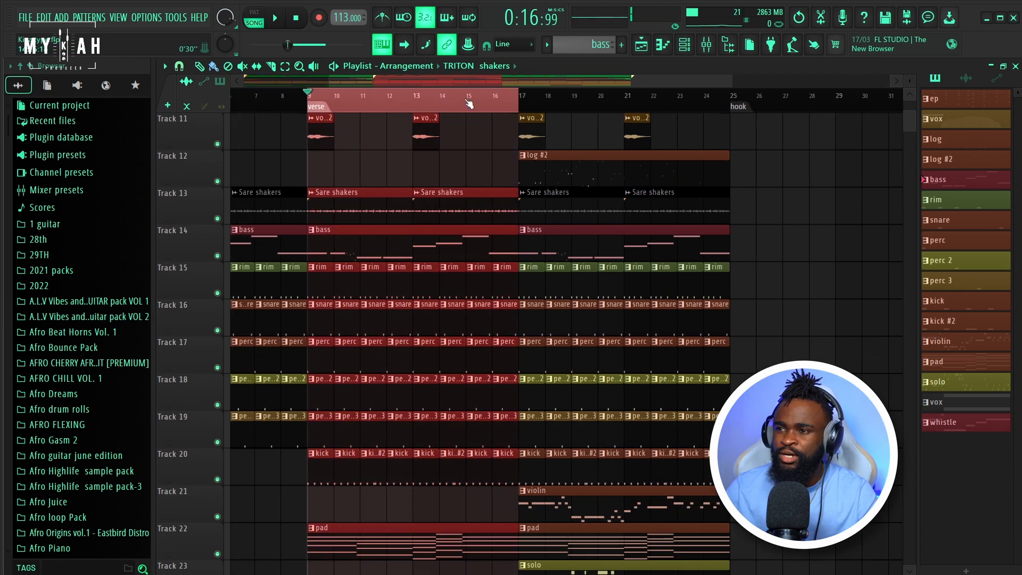
Solo the kick on Track 20 and bring in Tracks 19 up to 15 while playing the verse loop
{"action": "scroll", "coordinate": [285, 339], "scroll_direction": "down", "scroll_amount": 3}
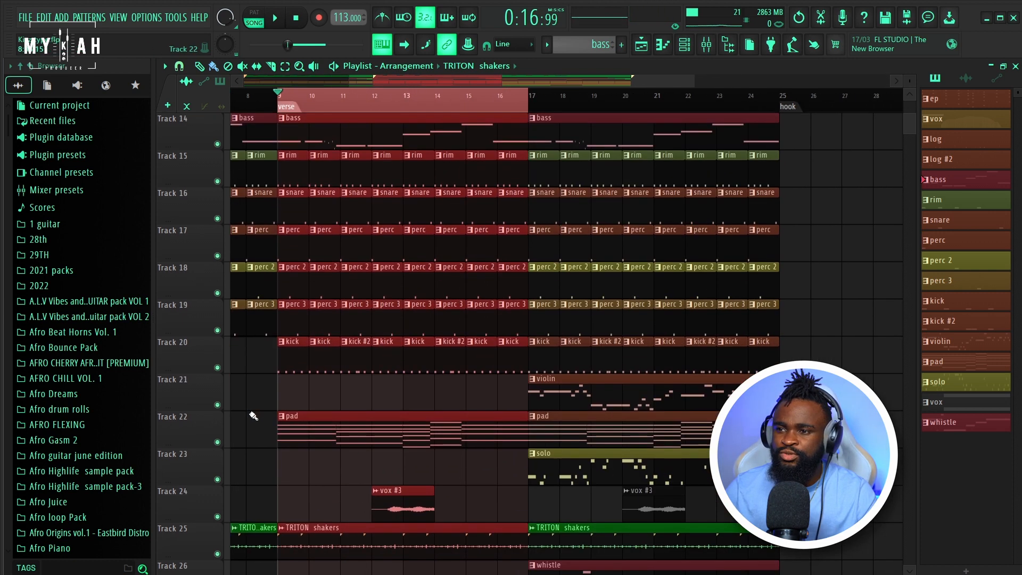
{"action": "right_click", "coordinate": [217, 368]}
{"action": "left_click", "coordinate": [217, 330]}
{"action": "left_click", "coordinate": [217, 293]}
{"action": "key", "text": "space"}
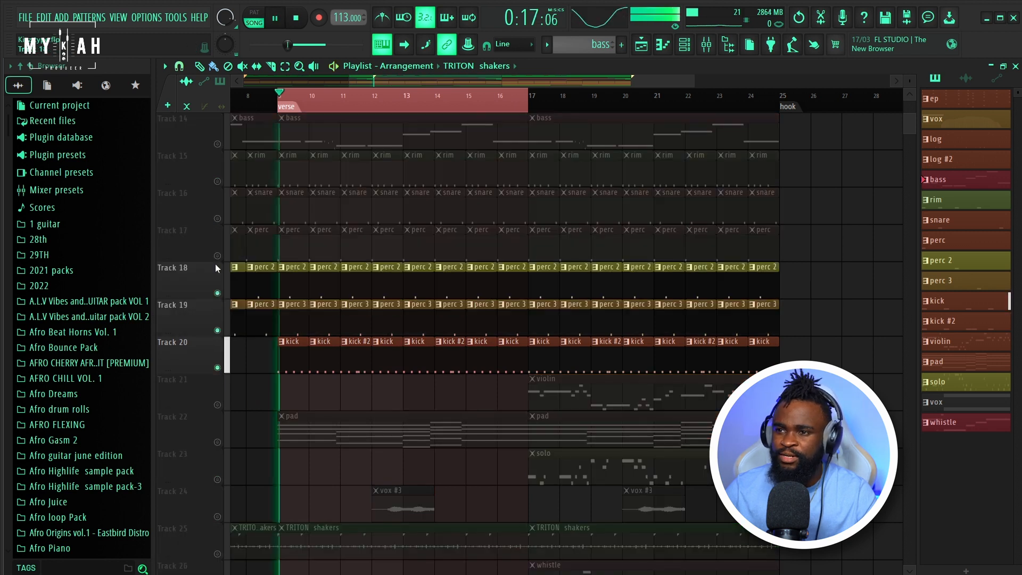
{"action": "left_click", "coordinate": [217, 255]}
{"action": "left_click", "coordinate": [218, 218]}
{"action": "left_click", "coordinate": [217, 181]}
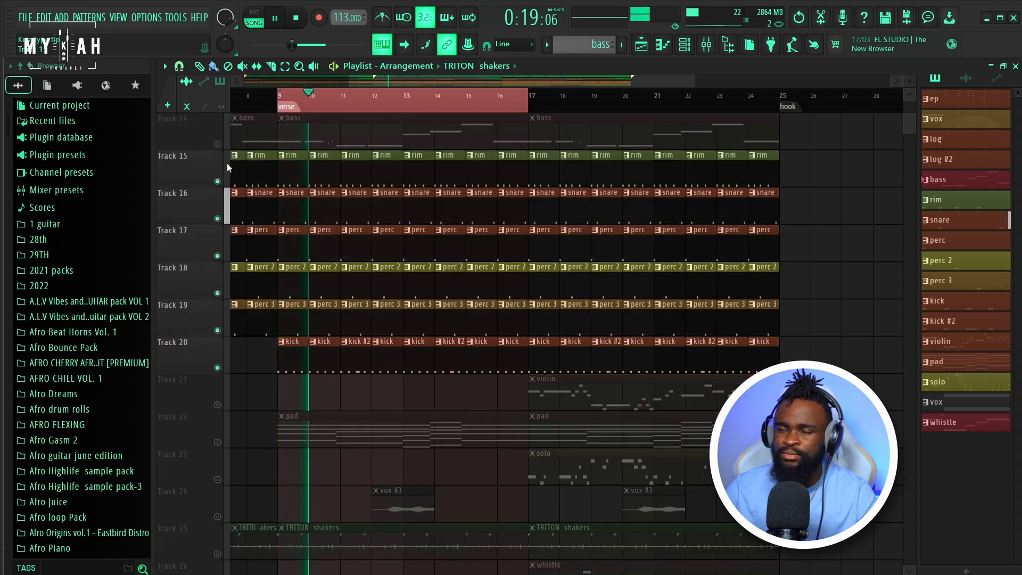
Unmute the Sare shakers on Track 13 and the TRITON shakers on Track 25 during playback
{"action": "scroll", "coordinate": [304, 319], "scroll_direction": "down", "scroll_amount": 2}
{"action": "scroll", "coordinate": [298, 317], "scroll_direction": "up", "scroll_amount": 11}
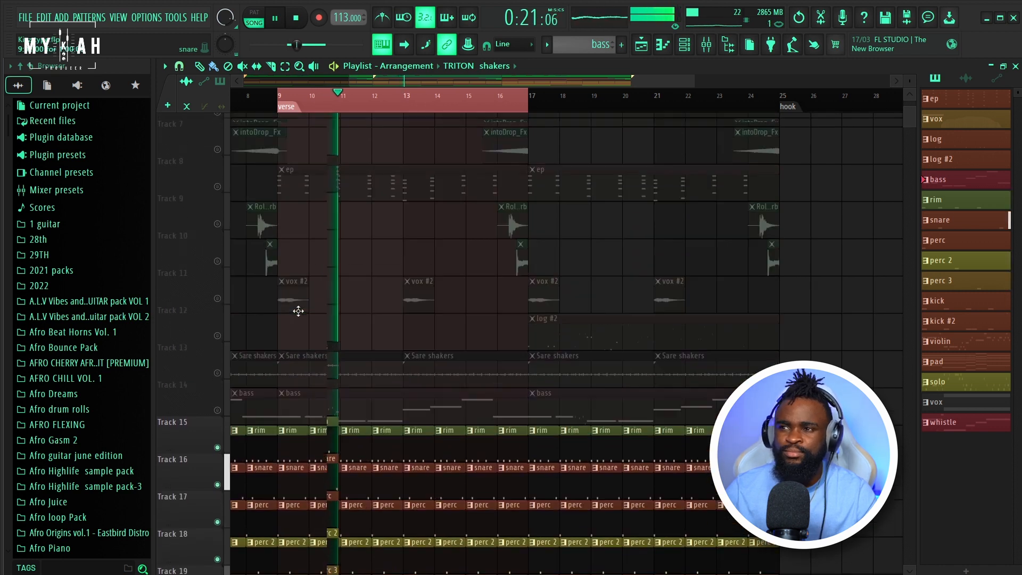
{"action": "scroll", "coordinate": [283, 311], "scroll_direction": "down", "scroll_amount": 11}
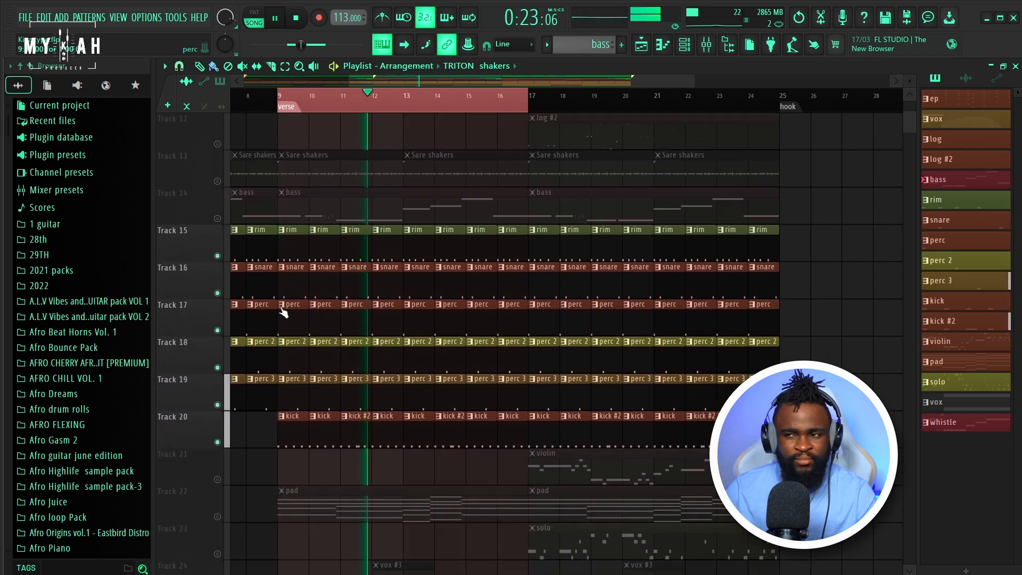
{"action": "scroll", "coordinate": [284, 304], "scroll_direction": "up", "scroll_amount": 8}
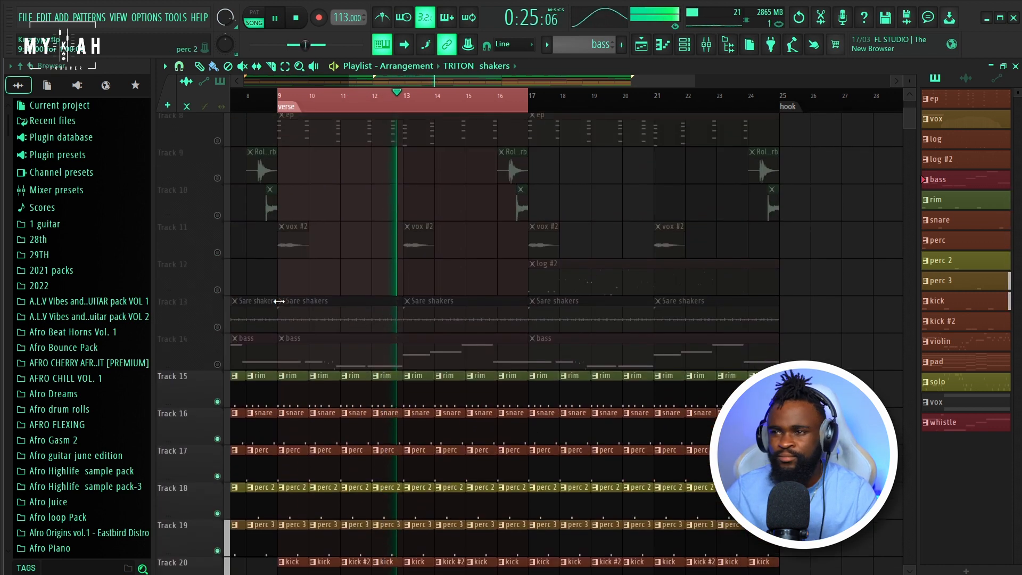
{"action": "scroll", "coordinate": [221, 367], "scroll_direction": "down", "scroll_amount": 10}
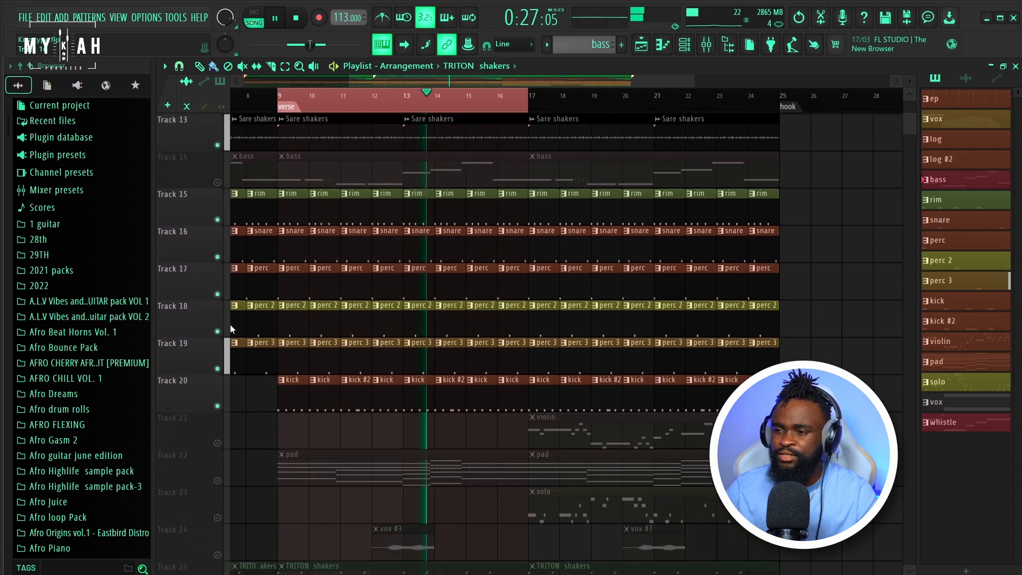
{"action": "scroll", "coordinate": [272, 288], "scroll_direction": "up", "scroll_amount": 9}
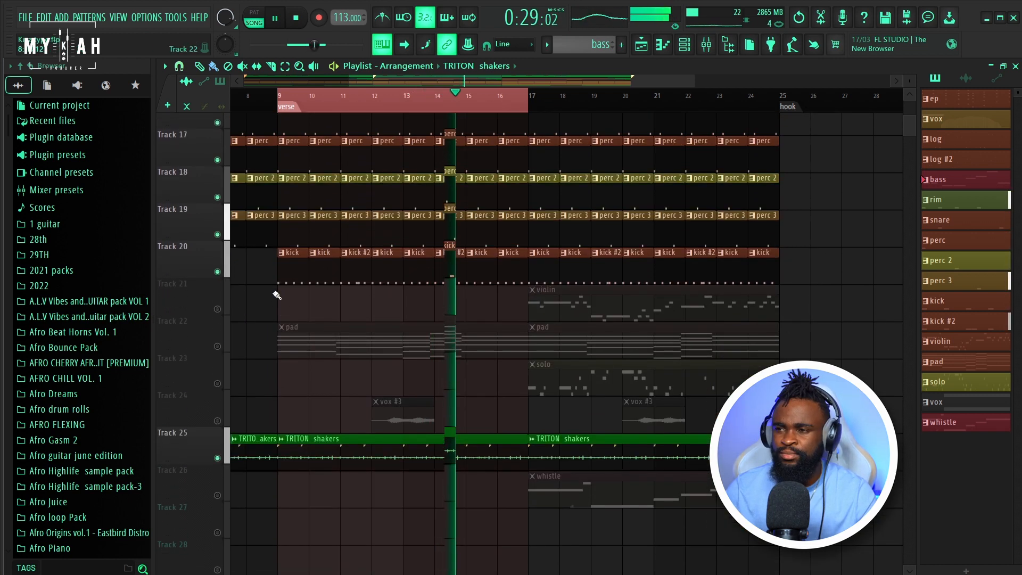
Unmute Drum Loop 4 on Track 4 and REV CLAP on Track 5, listen to the groove and stop playback
{"action": "scroll", "coordinate": [271, 287], "scroll_direction": "up", "scroll_amount": 8}
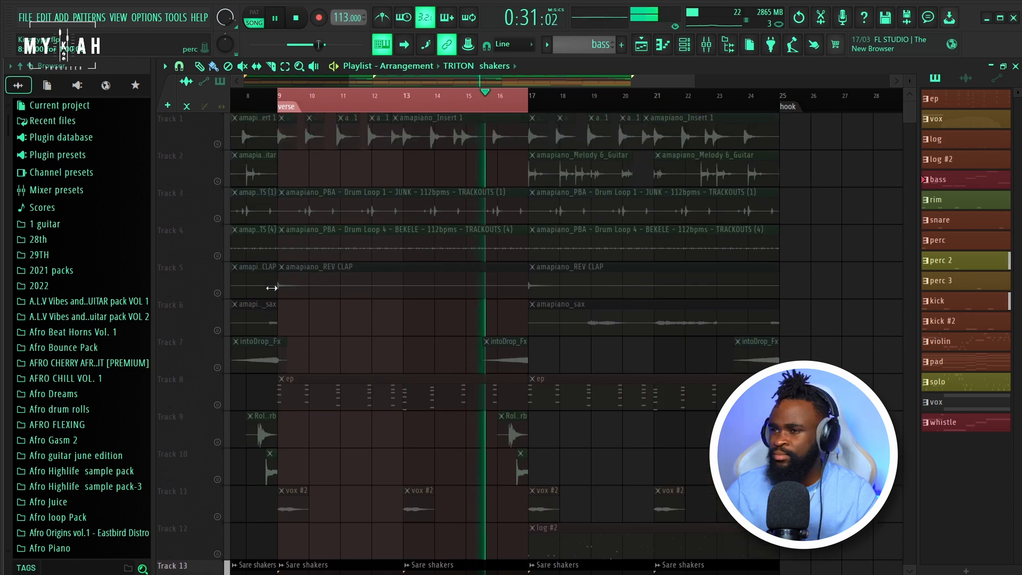
{"action": "left_click", "coordinate": [217, 256]}
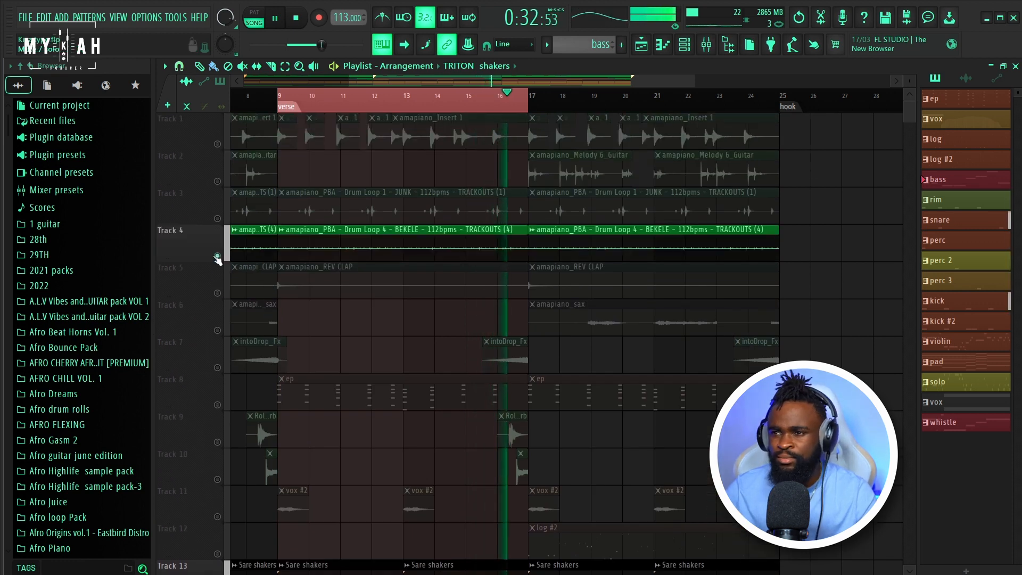
{"action": "left_click", "coordinate": [217, 293]}
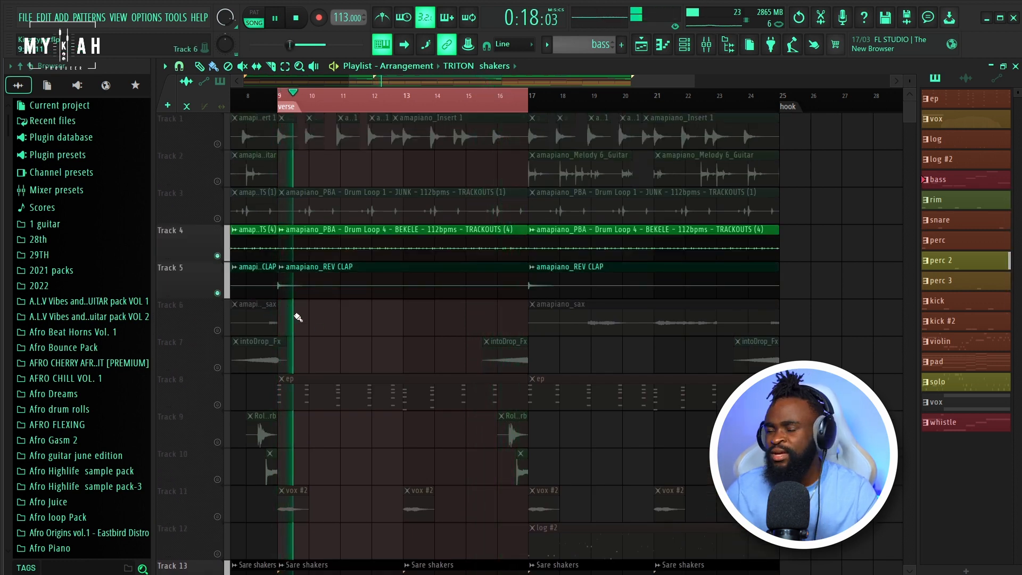
{"action": "scroll", "coordinate": [314, 330], "scroll_direction": "down", "scroll_amount": 3}
{"action": "key", "text": "space"}
Solo the rim on Track 15 and play its pattern in the piano roll, returning to the playlist when done
{"action": "scroll", "coordinate": [290, 459], "scroll_direction": "down", "scroll_amount": 3}
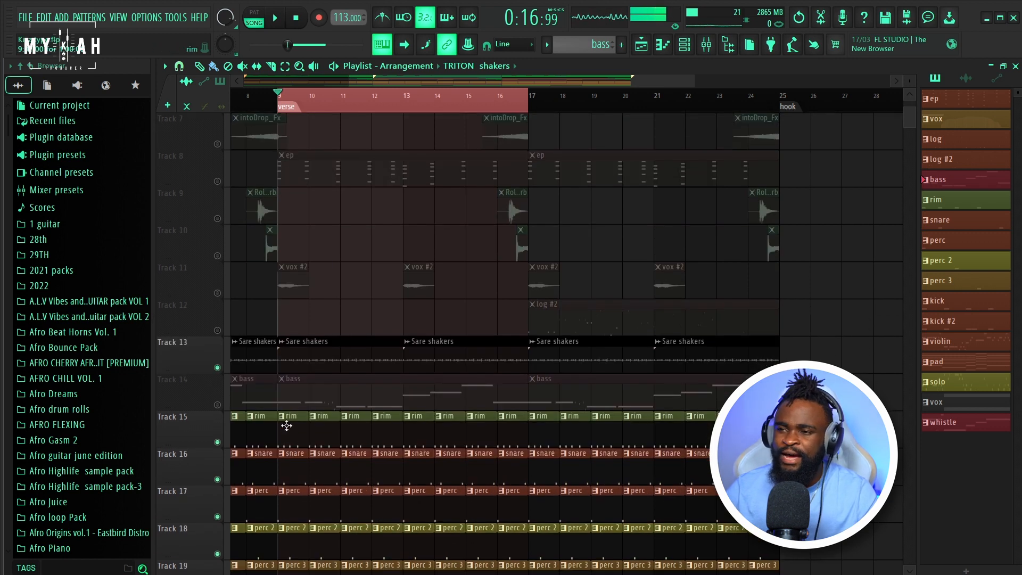
{"action": "right_click", "coordinate": [217, 443]}
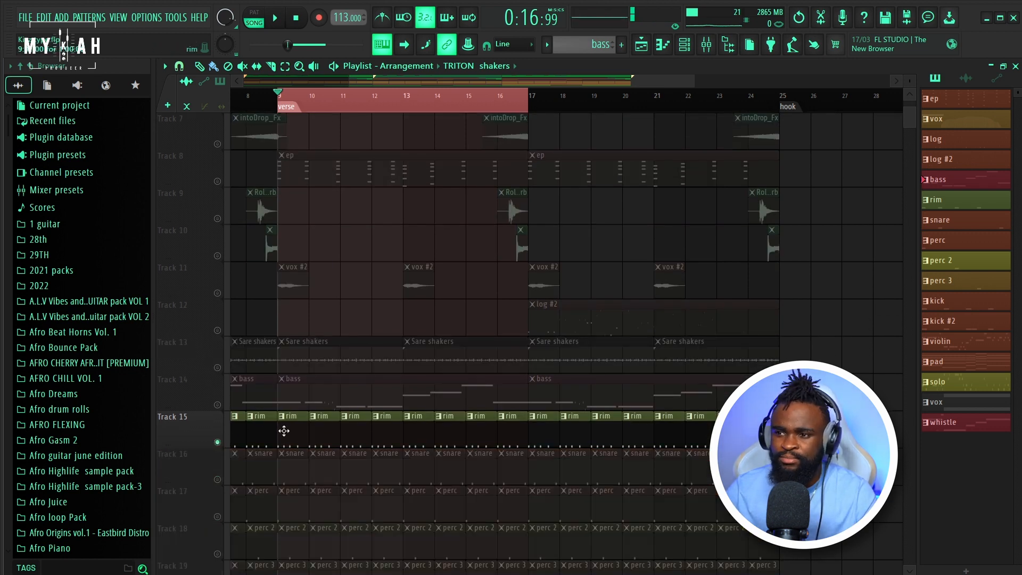
{"action": "double_click", "coordinate": [289, 430]}
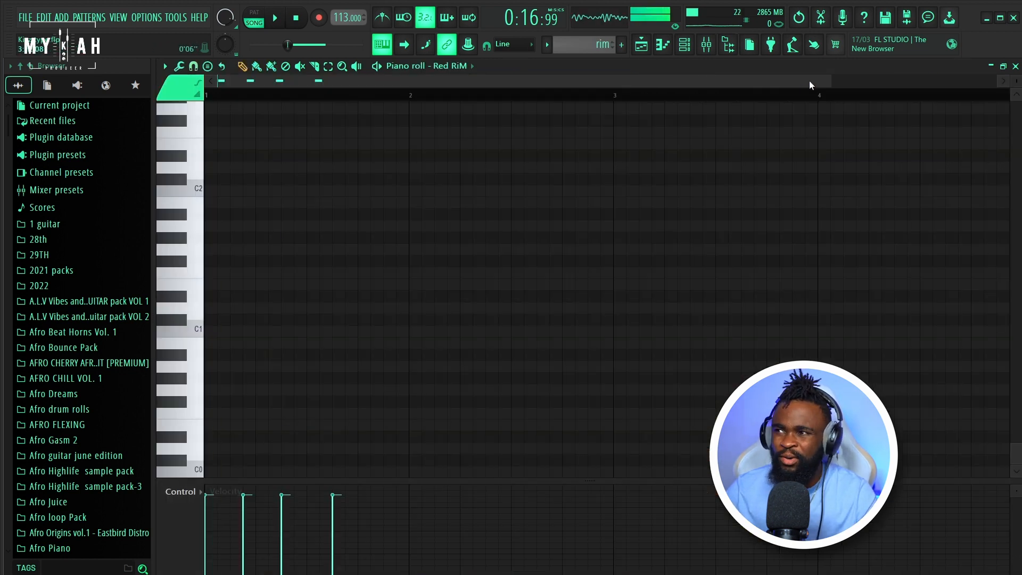
{"action": "left_click_drag", "start_coordinate": [829, 81], "coordinate": [501, 81]}
{"action": "key", "text": "space"}
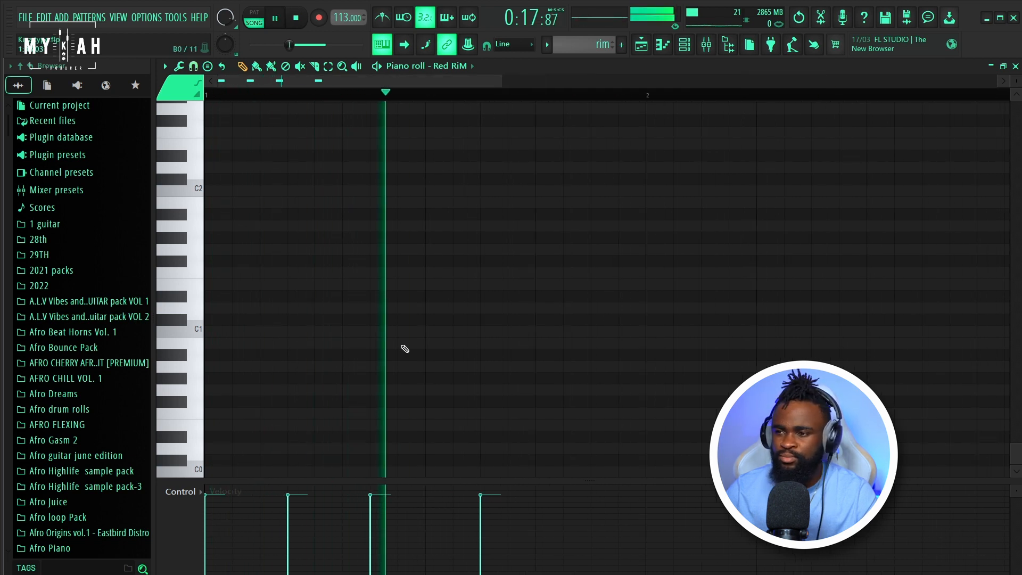
{"action": "key", "text": "F5"}
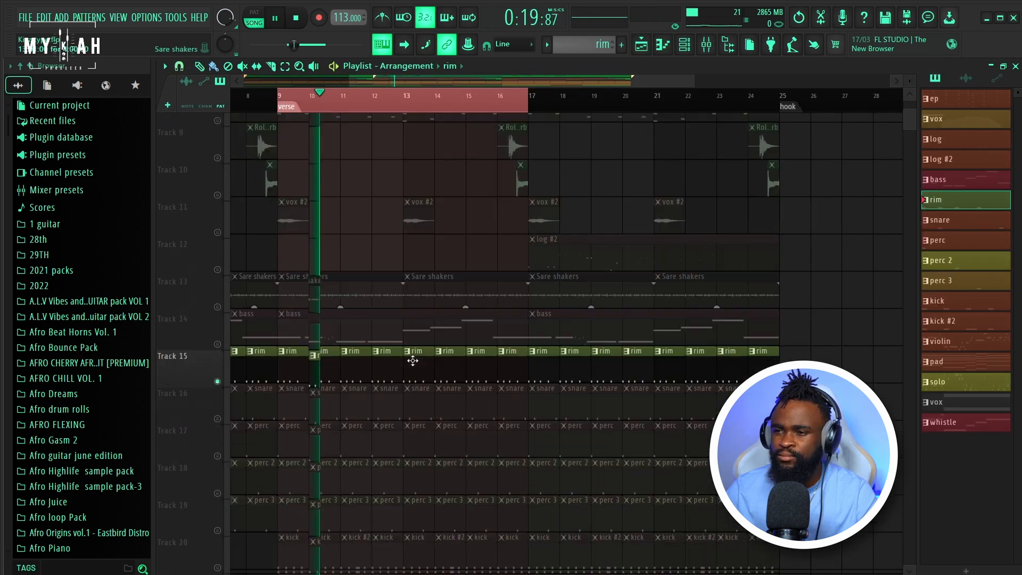
{"action": "key", "text": "space"}
Unmute the snare on Track 16, play its pattern in the piano roll, and return to the playlist
{"action": "left_click", "coordinate": [217, 368]}
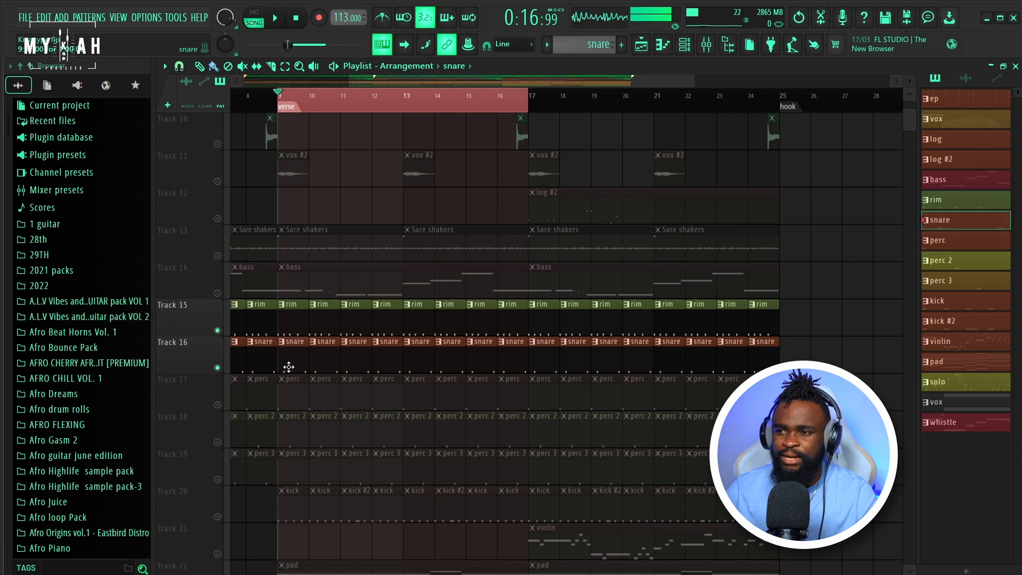
{"action": "double_click", "coordinate": [289, 367]}
{"action": "key", "text": "space"}
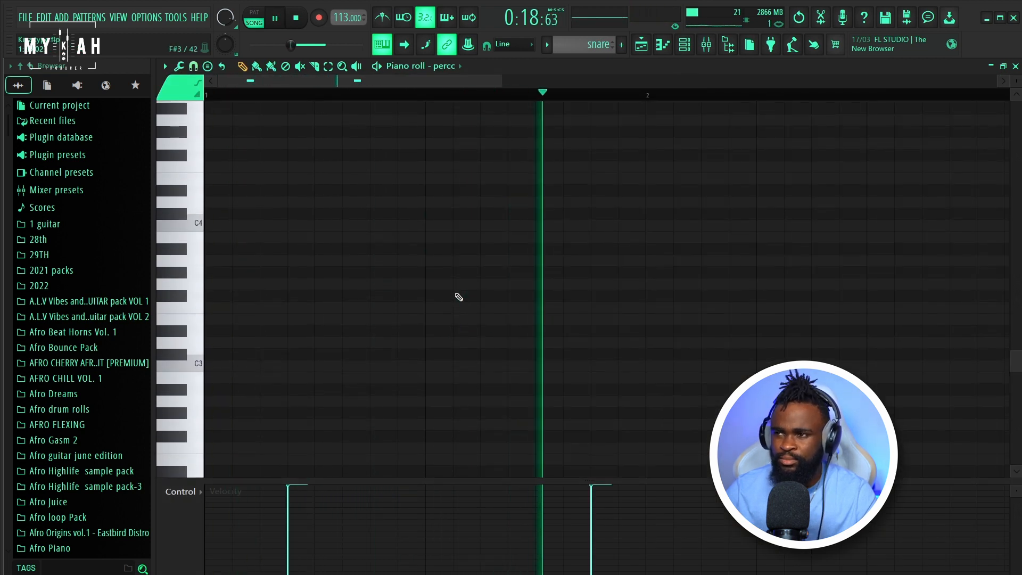
{"action": "scroll", "coordinate": [459, 297], "scroll_direction": "up", "scroll_amount": 3}
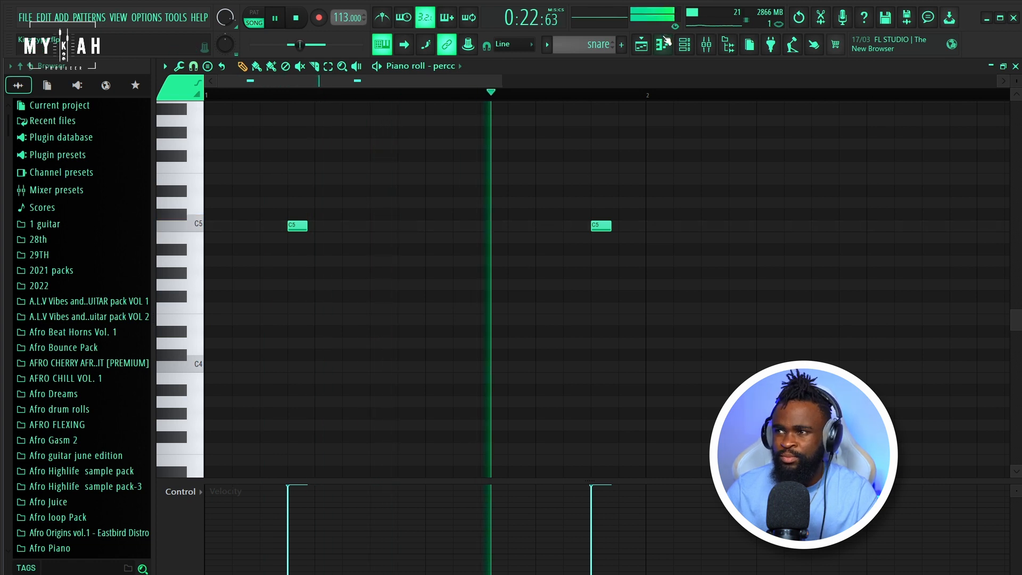
{"action": "left_click", "coordinate": [641, 44]}
{"action": "key", "text": "space"}
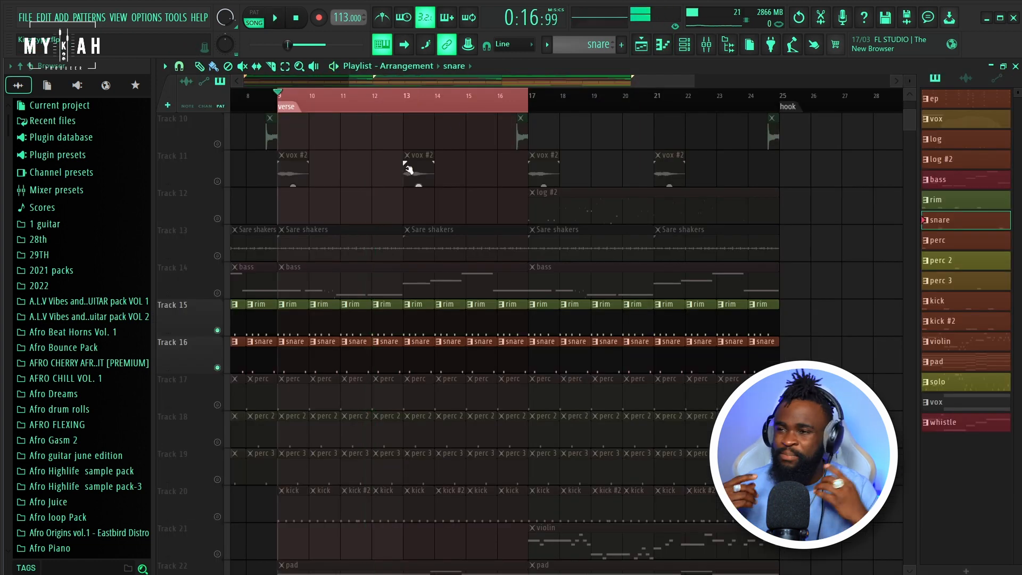
Open the rim pattern in the piano roll, examine its note placement during playback, and return to the playlist
{"action": "double_click", "coordinate": [323, 318]}
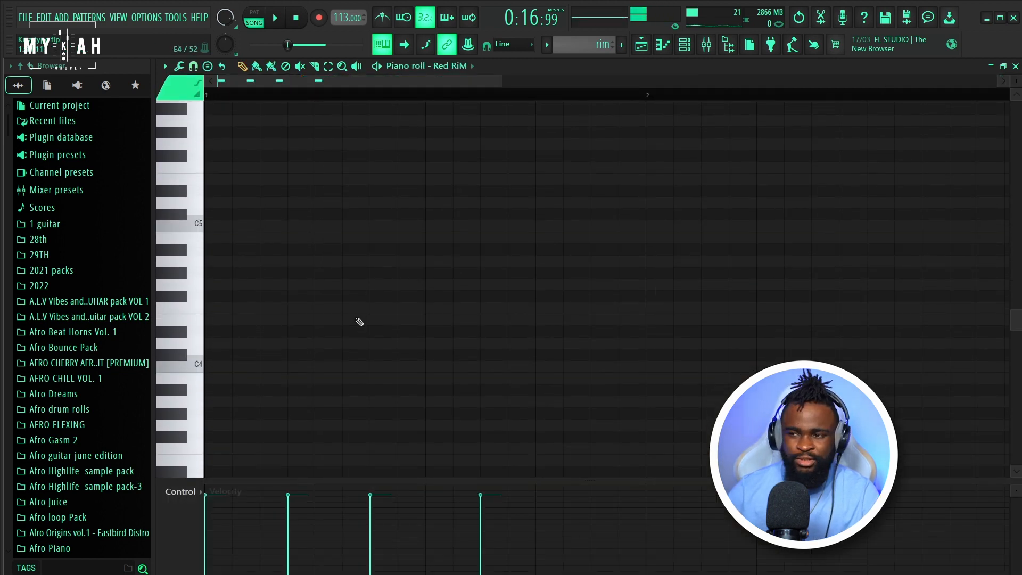
{"action": "scroll", "coordinate": [366, 327], "scroll_direction": "down", "scroll_amount": 4}
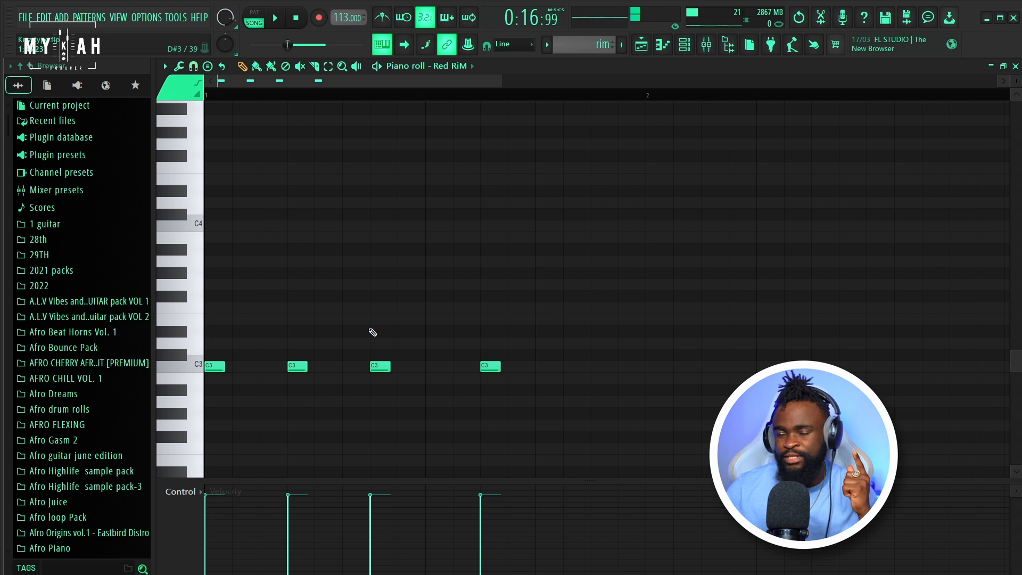
{"action": "key", "text": "space"}
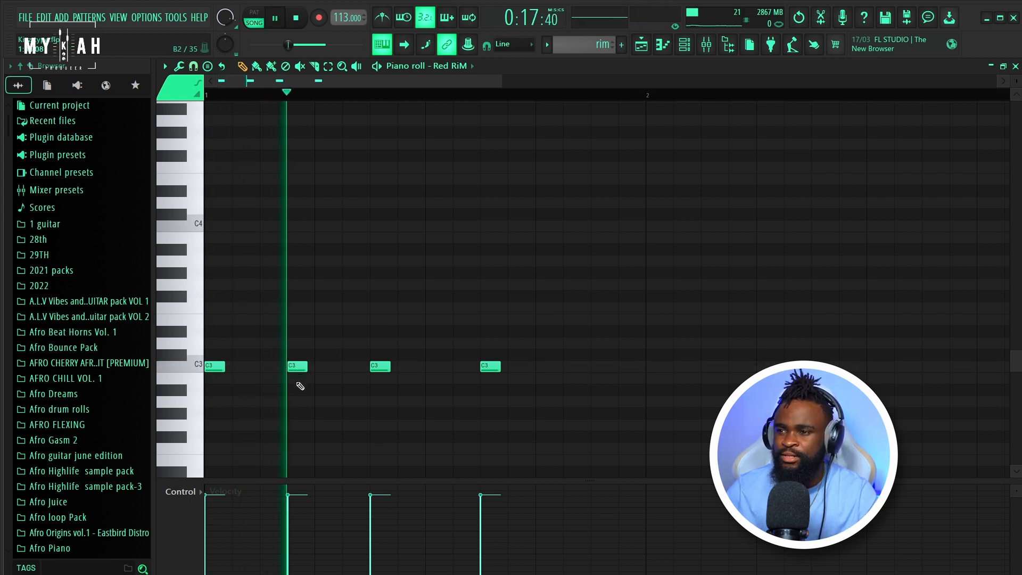
{"action": "key", "text": "space"}
{"action": "key", "text": "F5"}
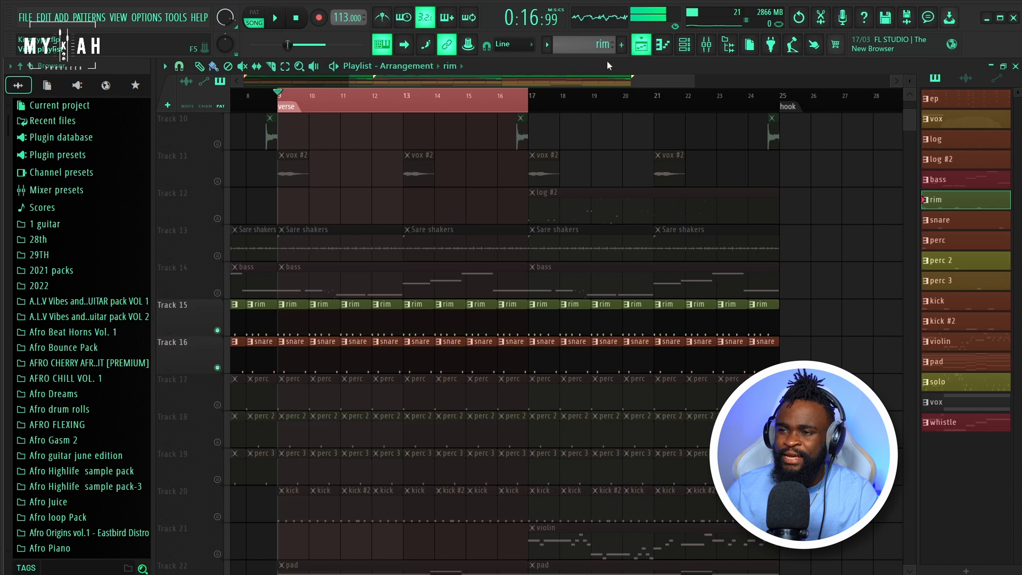
Unmute the perc on Track 17 and play the verse loop with rim, snare and perc
{"action": "left_click", "coordinate": [218, 405]}
{"action": "key", "text": "space"}
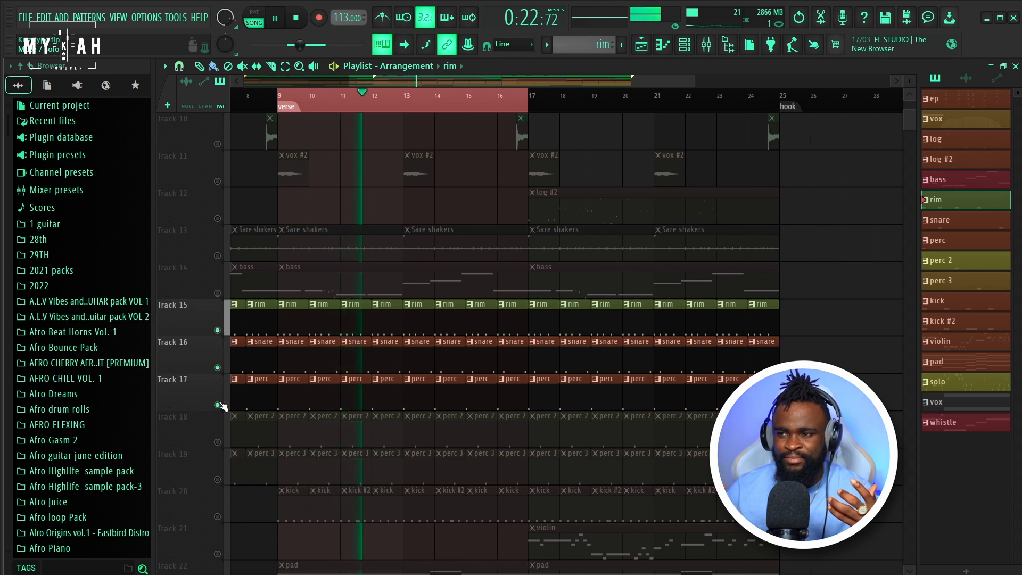
{"action": "key", "text": "space"}
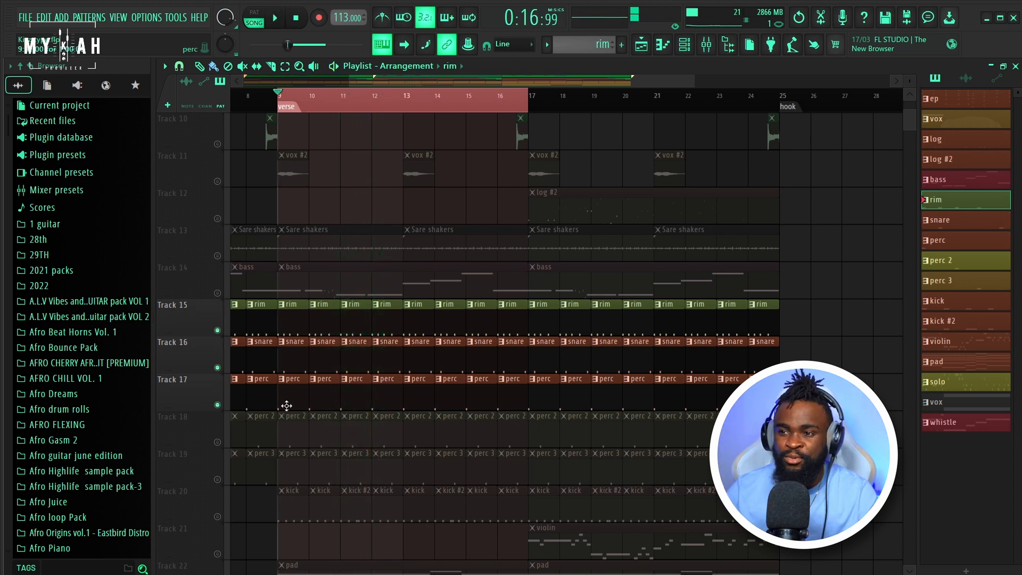
Unmute perc 2 on Track 18 and play the verse loop with the other active drums
{"action": "left_click", "coordinate": [222, 443]}
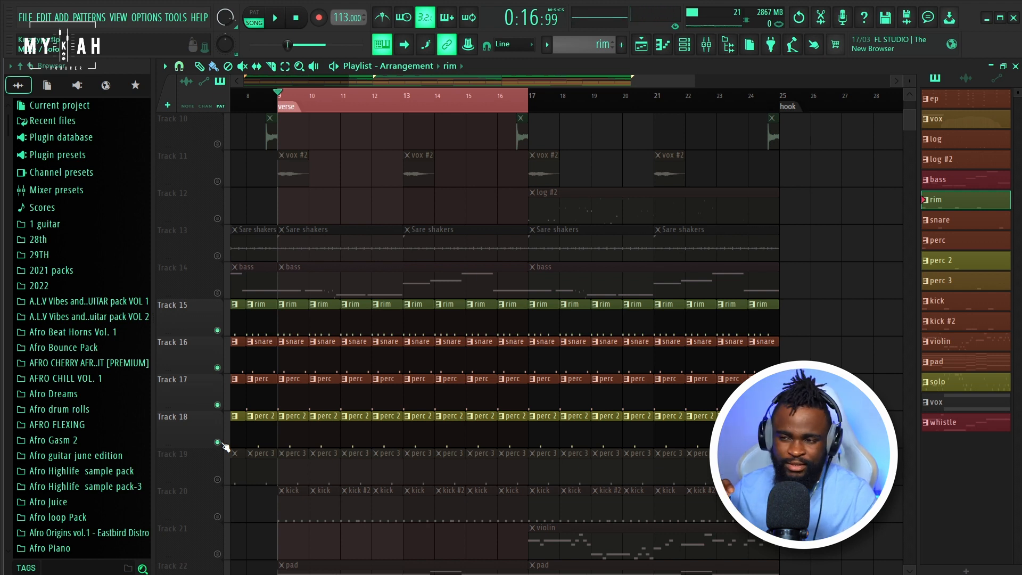
{"action": "key", "text": "space"}
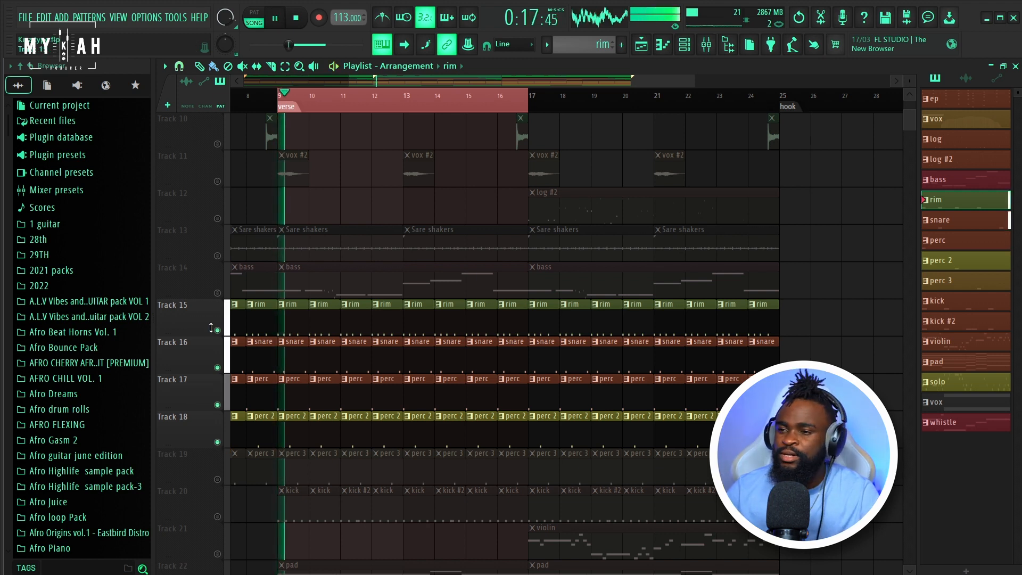
{"action": "key", "text": "space"}
{"action": "key", "text": "space"}
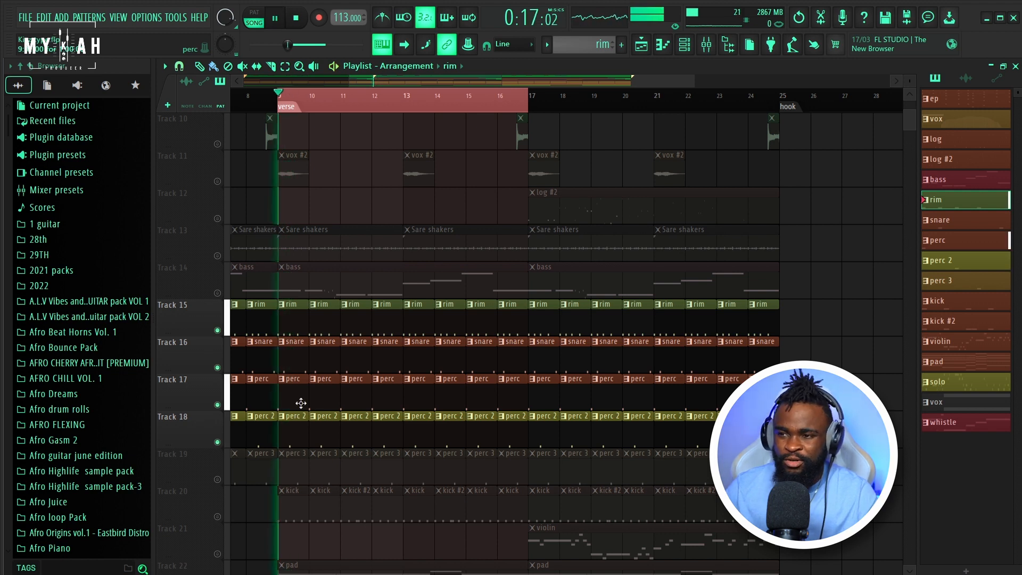
Open the perc 2 pattern in the piano roll, audition its C5 note and play the pattern
{"action": "double_click", "coordinate": [294, 426]}
{"action": "key", "text": "space"}
{"action": "scroll", "coordinate": [213, 277], "scroll_direction": "up", "scroll_amount": 3}
{"action": "left_click", "coordinate": [193, 260]}
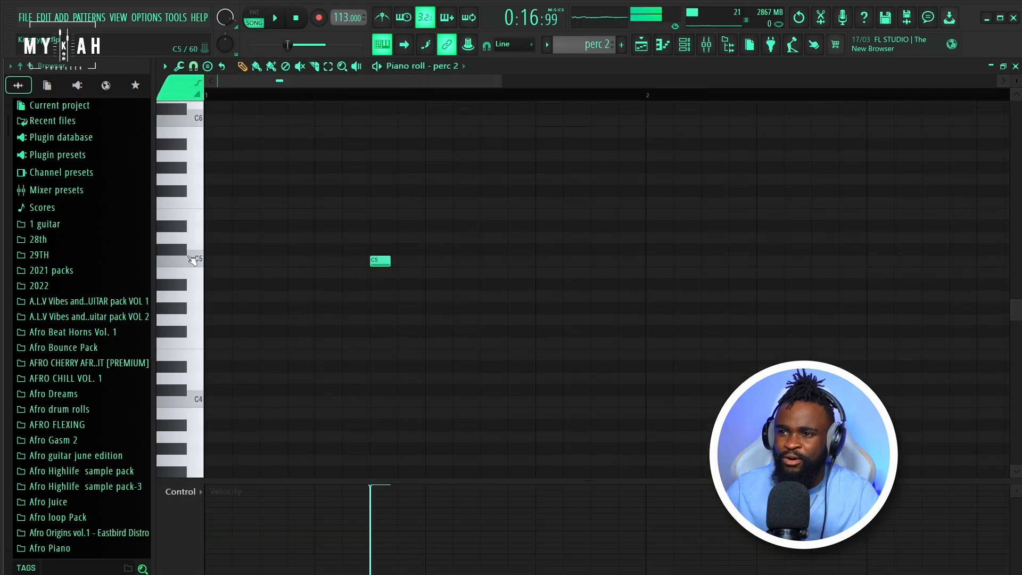
{"action": "key", "text": "space"}
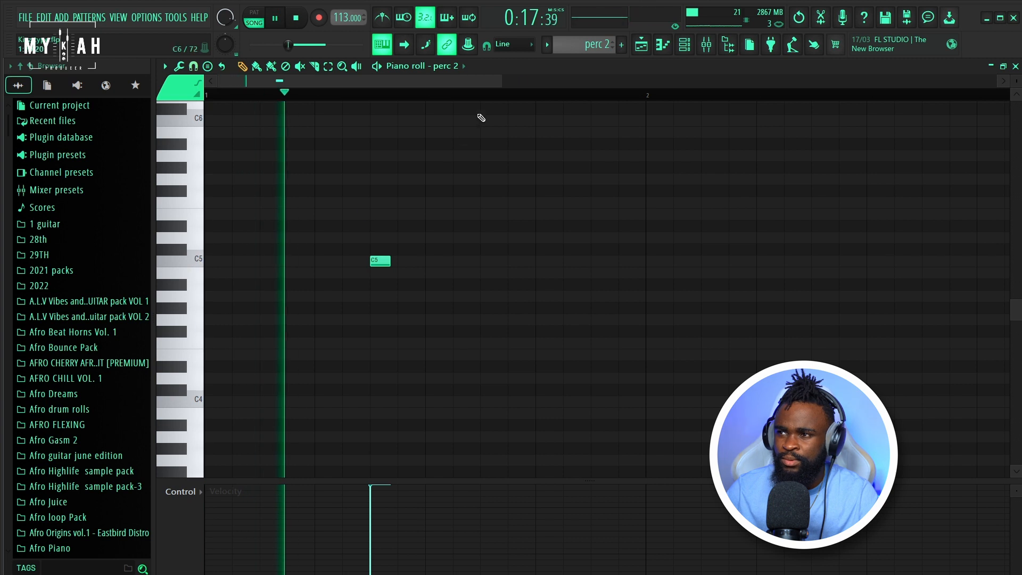
Return to the playlist and unmute perc 3 on Track 19 while the verse loop plays, then stop playback
{"action": "key", "text": "F5"}
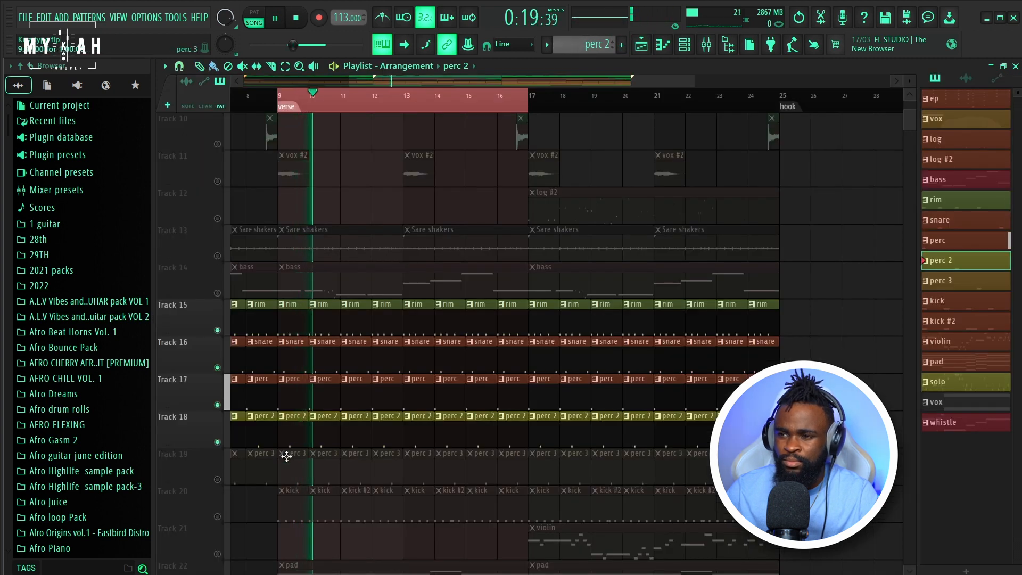
{"action": "left_click", "coordinate": [217, 479]}
{"action": "key", "text": "space"}
Open the perc 3 pattern in the piano roll, play it to examine its note placement, and return to the playlist
{"action": "double_click", "coordinate": [291, 476]}
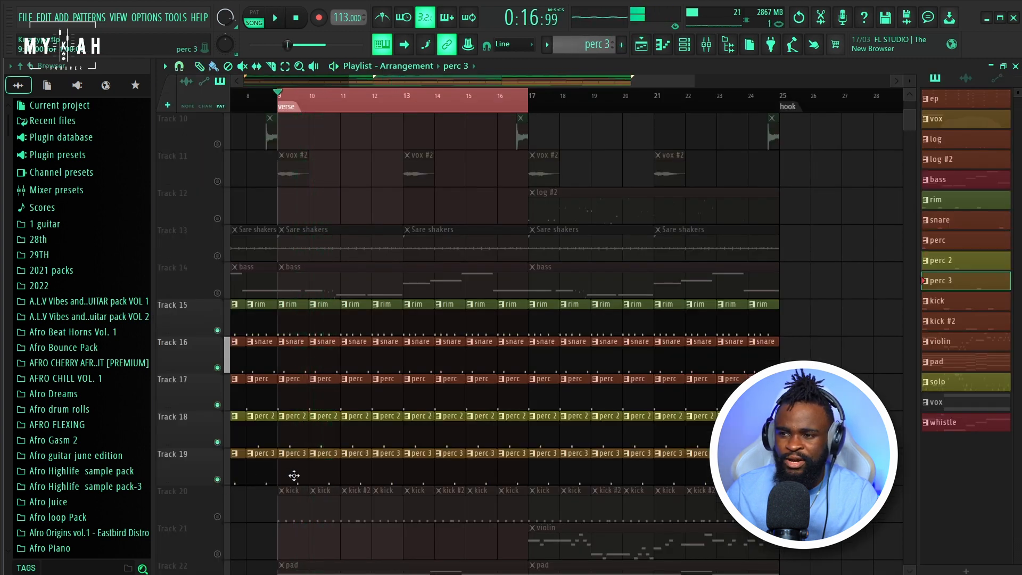
{"action": "key", "text": "space"}
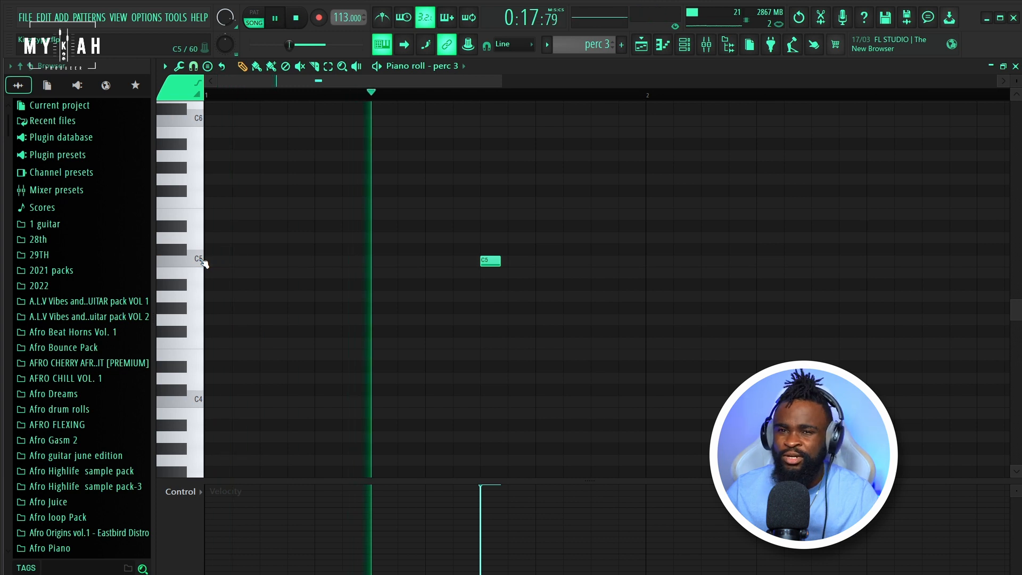
{"action": "key", "text": "space"}
{"action": "key", "text": "F5"}
Solo the rim on Track 15, play the verse loop, and unmute snare, perc and perc 2 during playback
{"action": "right_click", "coordinate": [217, 330]}
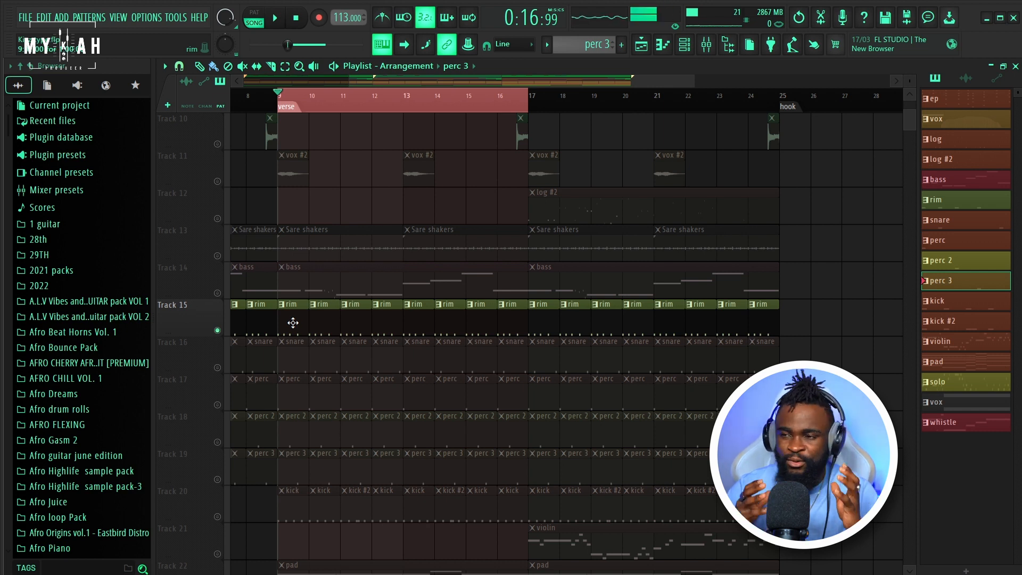
{"action": "key", "text": "space"}
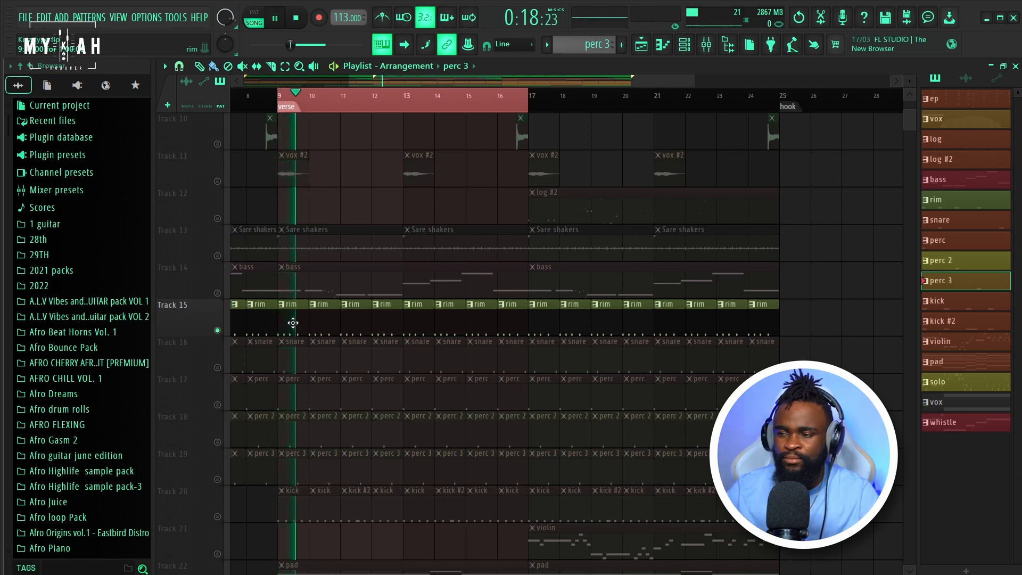
{"action": "left_click", "coordinate": [217, 367]}
{"action": "left_click", "coordinate": [217, 404]}
{"action": "left_click", "coordinate": [217, 442]}
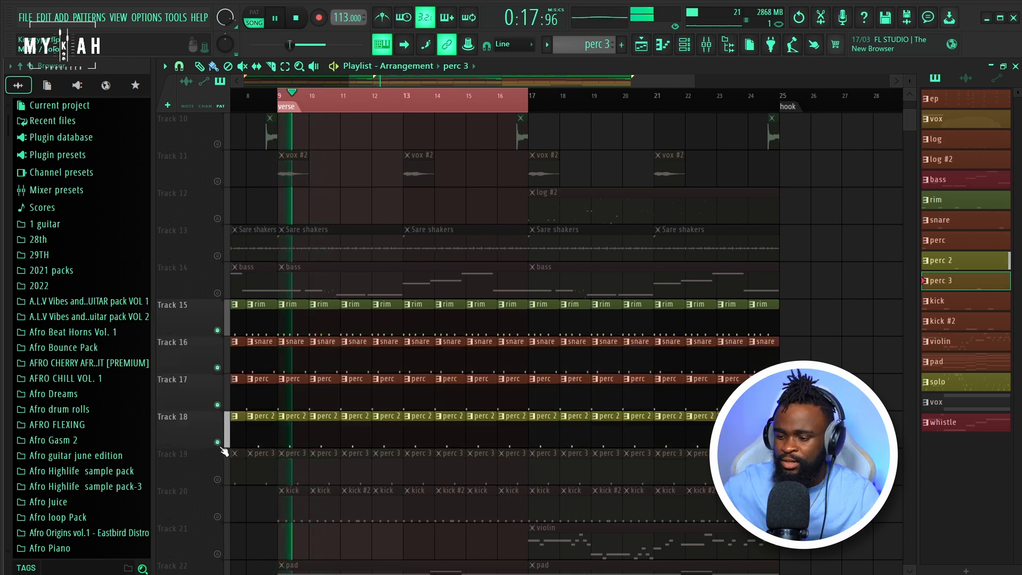
{"action": "key", "text": "space"}
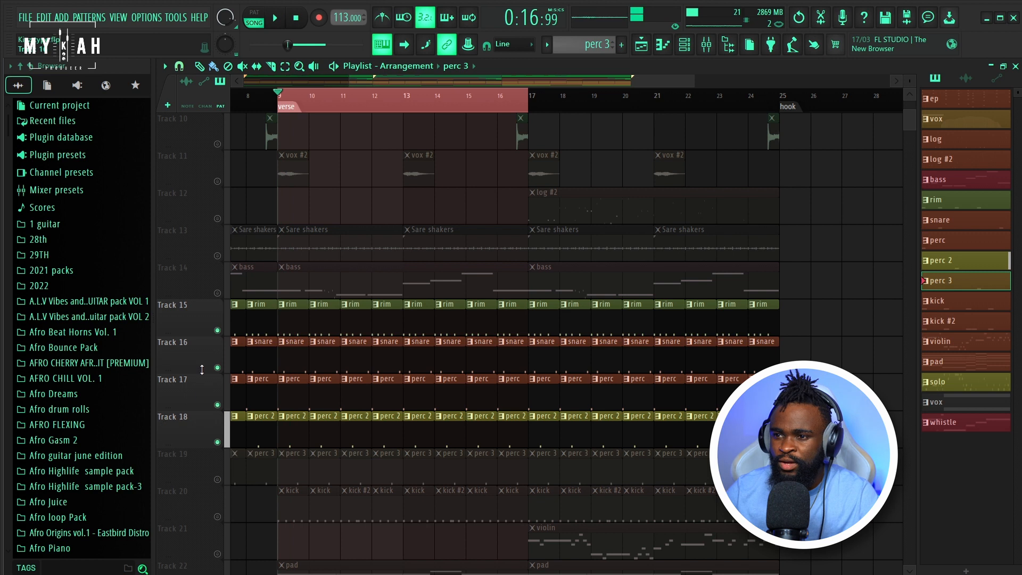
Mute snare, perc and perc 2, play the rim with the kick on Track 20, and mute the kick again
{"action": "left_click_drag", "start_coordinate": [217, 367], "coordinate": [223, 410]}
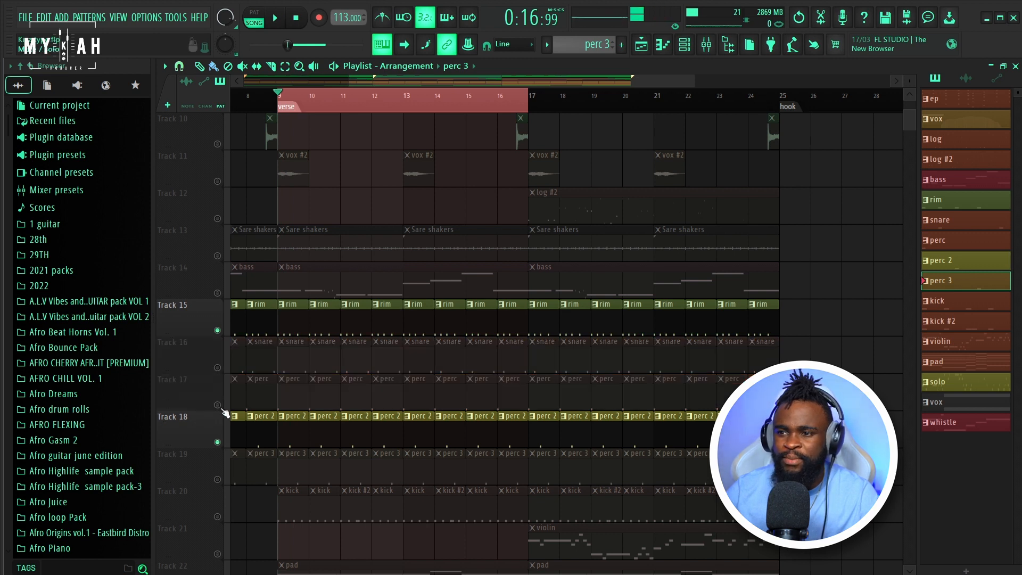
{"action": "left_click", "coordinate": [218, 443]}
{"action": "key", "text": "space"}
{"action": "left_click", "coordinate": [218, 516]}
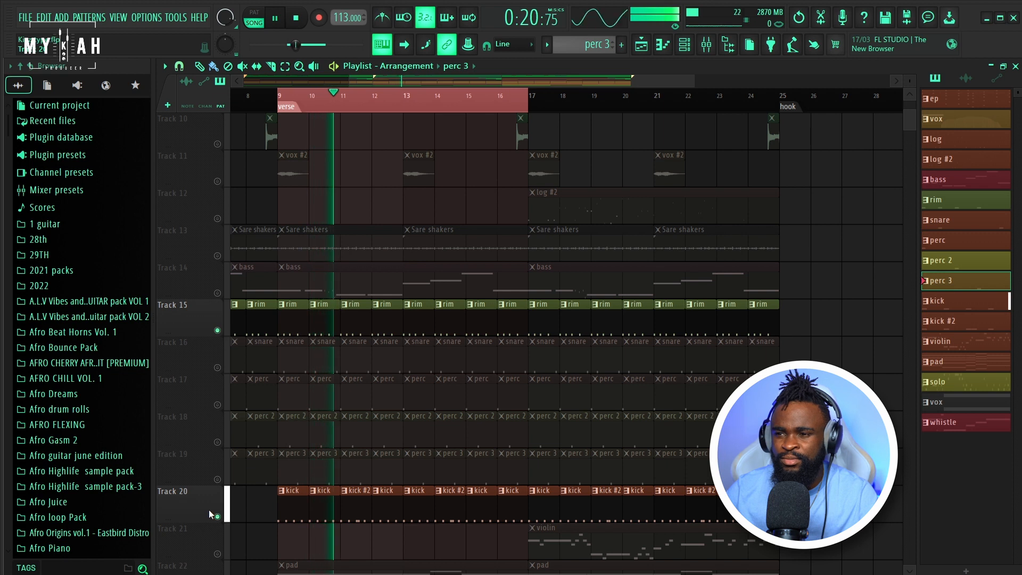
{"action": "key", "text": "space"}
{"action": "left_click", "coordinate": [218, 517]}
Unmute perc 3, perc 2, perc and snare on Tracks 19 to 16 and play them with the rim
{"action": "left_click", "coordinate": [218, 479]}
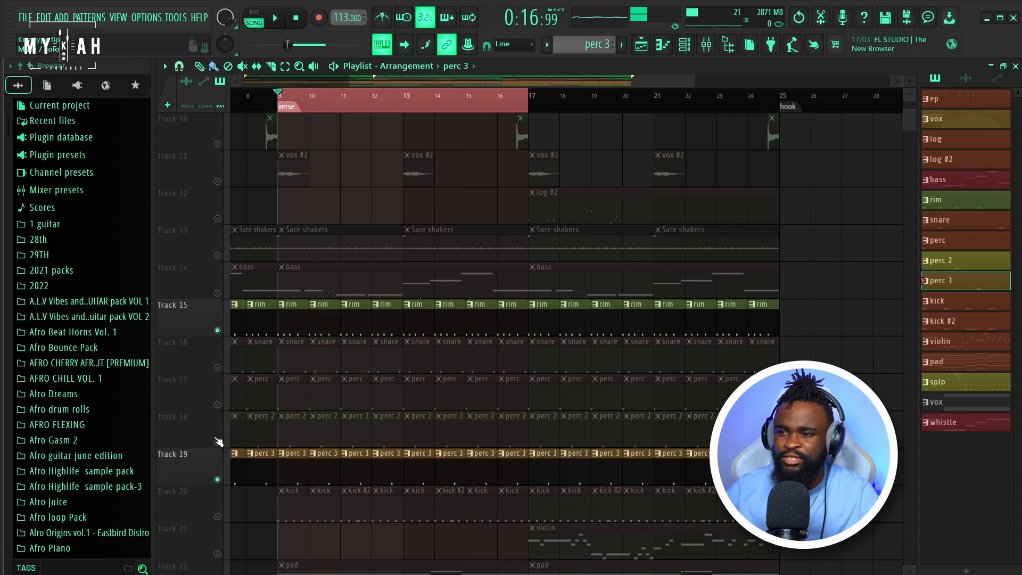
{"action": "left_click", "coordinate": [218, 442]}
{"action": "left_click", "coordinate": [217, 405]}
{"action": "left_click", "coordinate": [218, 367]}
{"action": "key", "text": "space"}
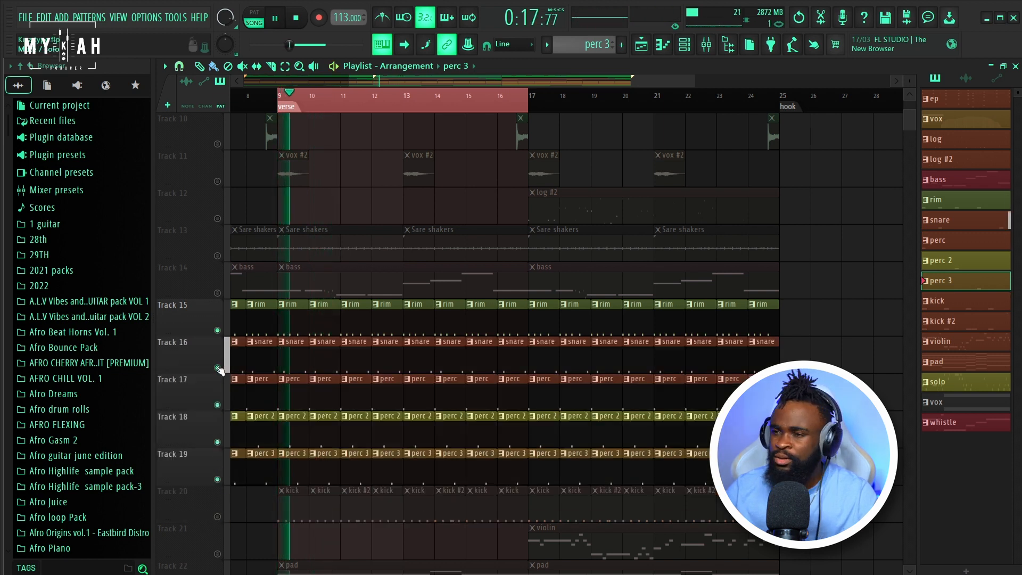
Unmute the kick on Track 20 and play the verse loop with the rim, snare and all three percs
{"action": "scroll", "coordinate": [220, 451], "scroll_direction": "down", "scroll_amount": 2}
{"action": "key", "text": "space"}
{"action": "left_click", "coordinate": [218, 442]}
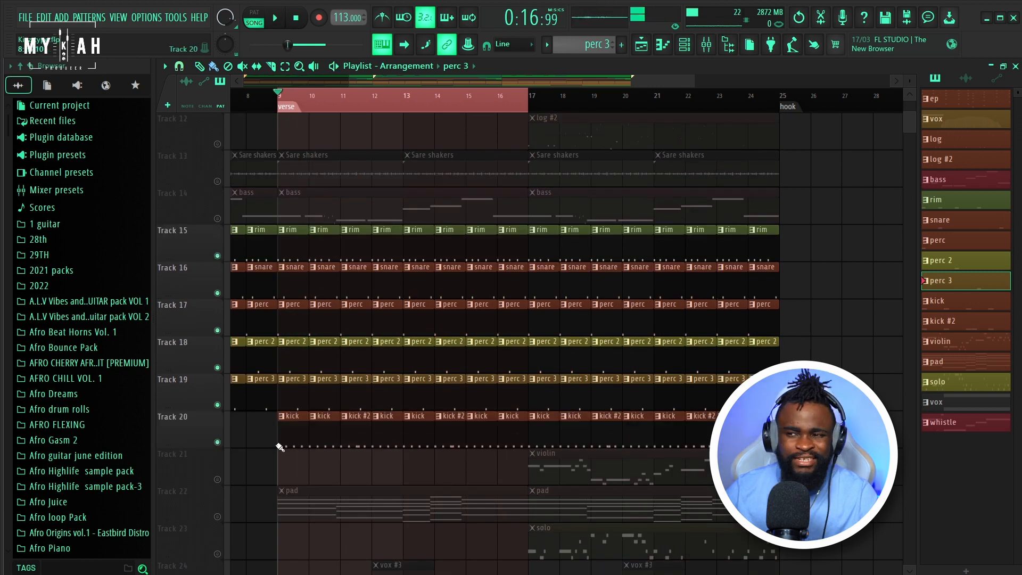
{"action": "key", "text": "space"}
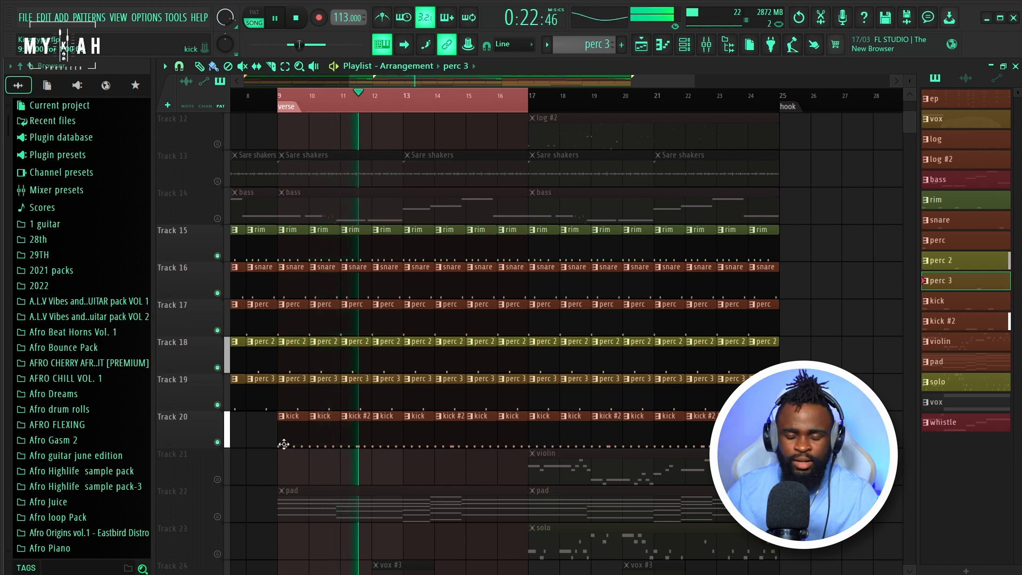
{"action": "key", "text": "space"}
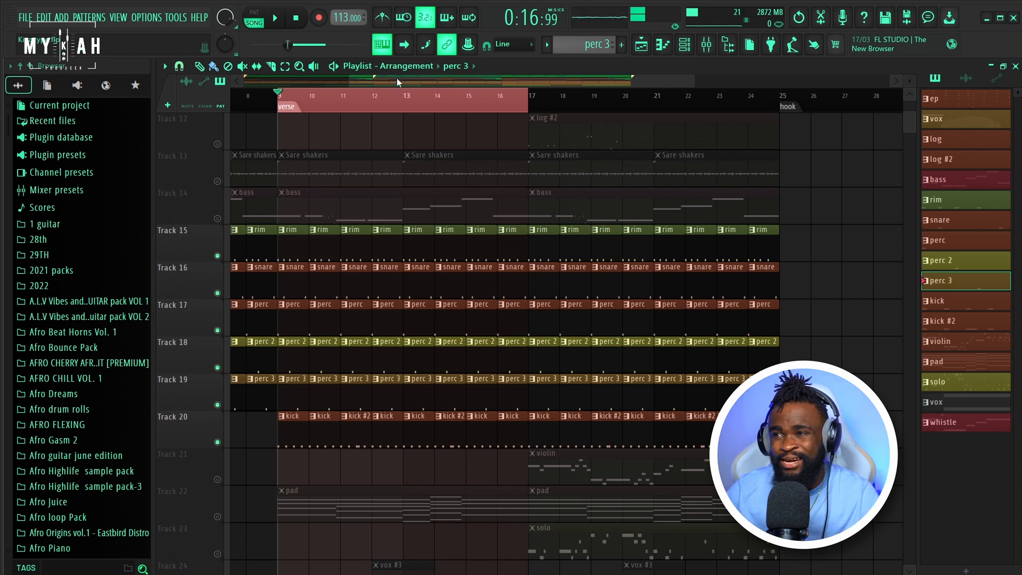
Unmute the Sare shakers on Track 13 and play the verse loop with the full drum groove
{"action": "left_click_drag", "start_coordinate": [398, 79], "coordinate": [413, 81]}
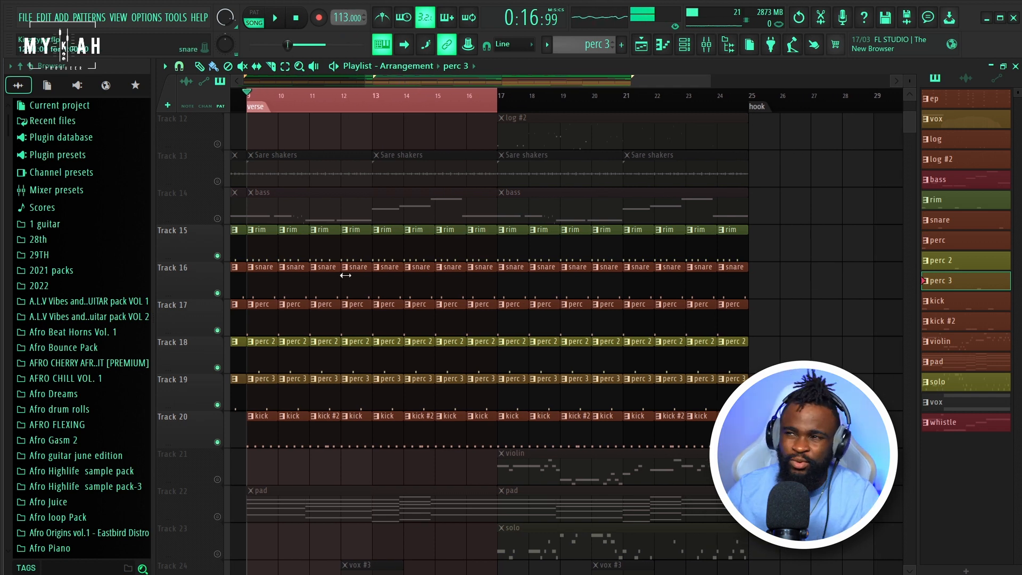
{"action": "left_click_drag", "start_coordinate": [470, 82], "coordinate": [428, 85]}
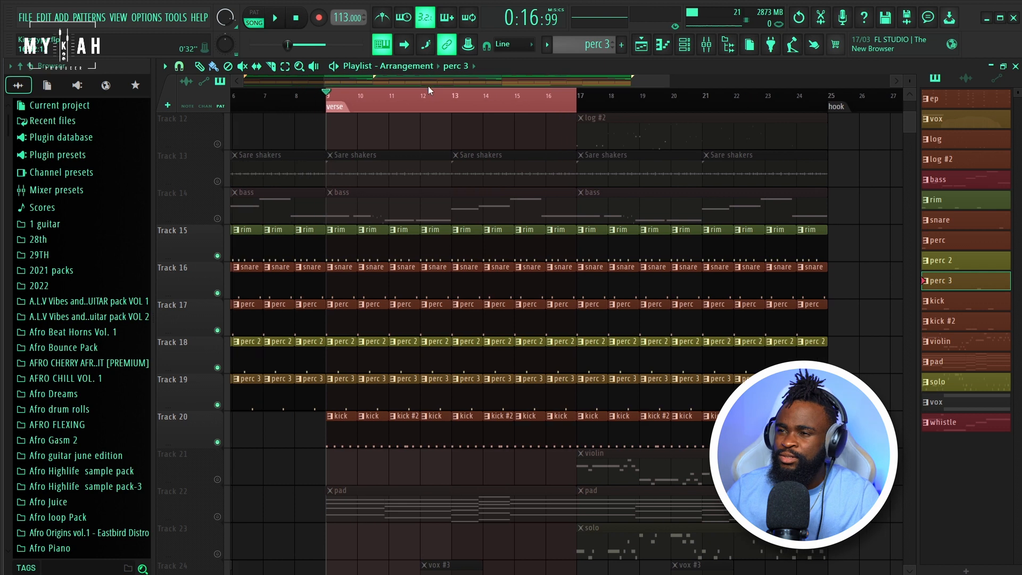
{"action": "scroll", "coordinate": [401, 258], "scroll_direction": "up", "scroll_amount": 2}
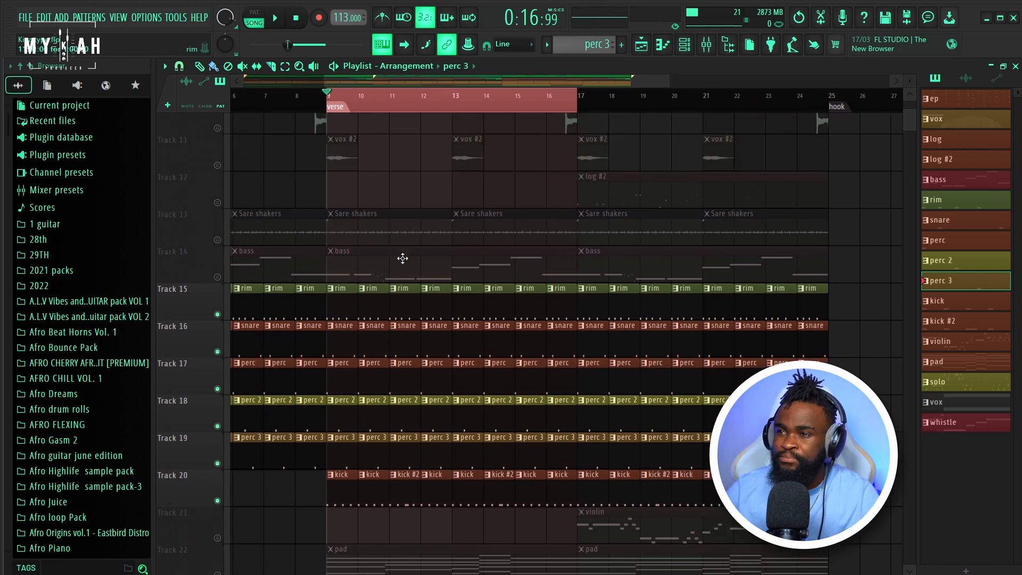
{"action": "left_click", "coordinate": [218, 256]}
{"action": "key", "text": "space"}
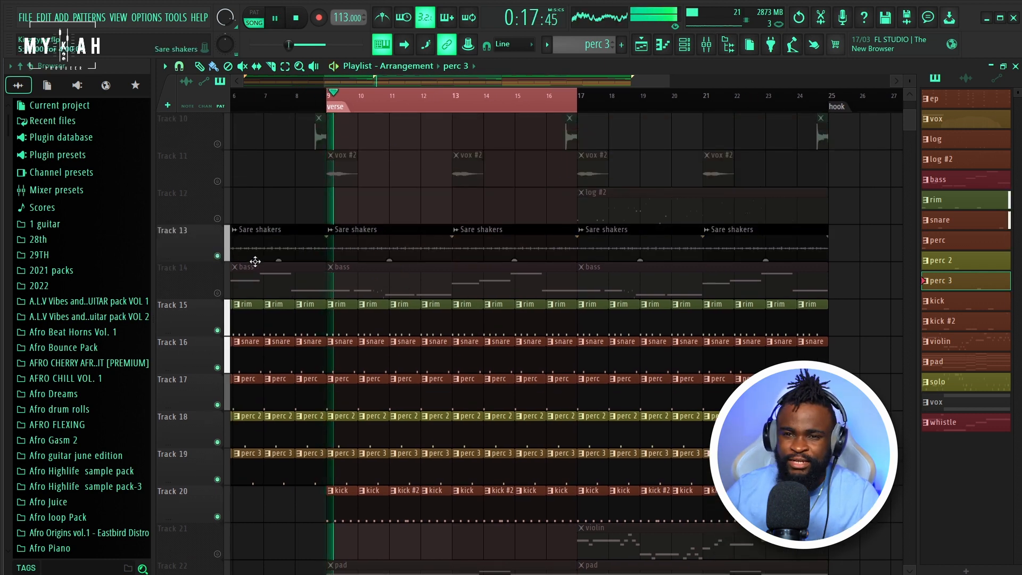
{"action": "key", "text": "space"}
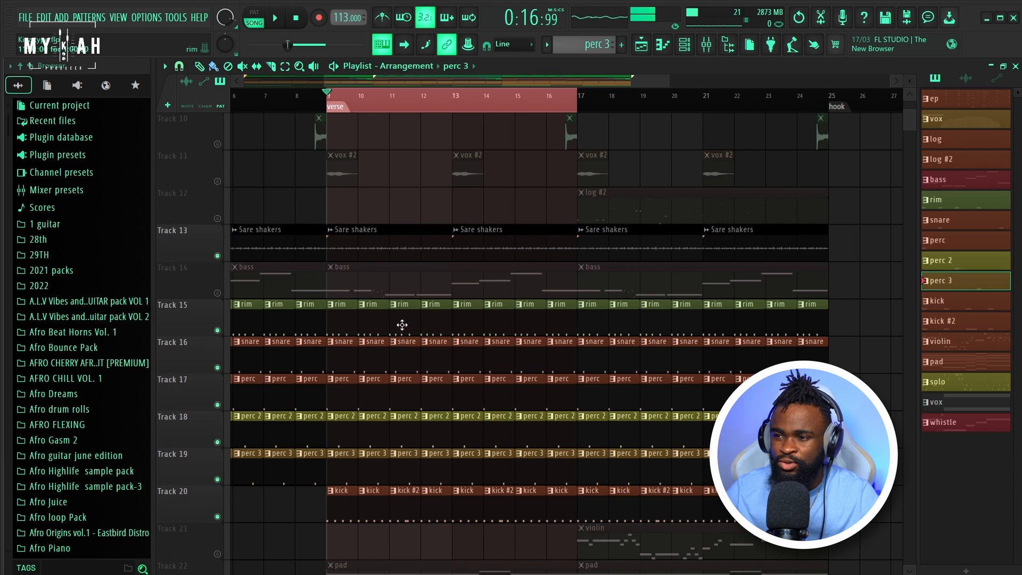
Open the channel settings of the Sare shakers audio clip on Track 13
{"action": "scroll", "coordinate": [399, 313], "scroll_direction": "down", "scroll_amount": 2}
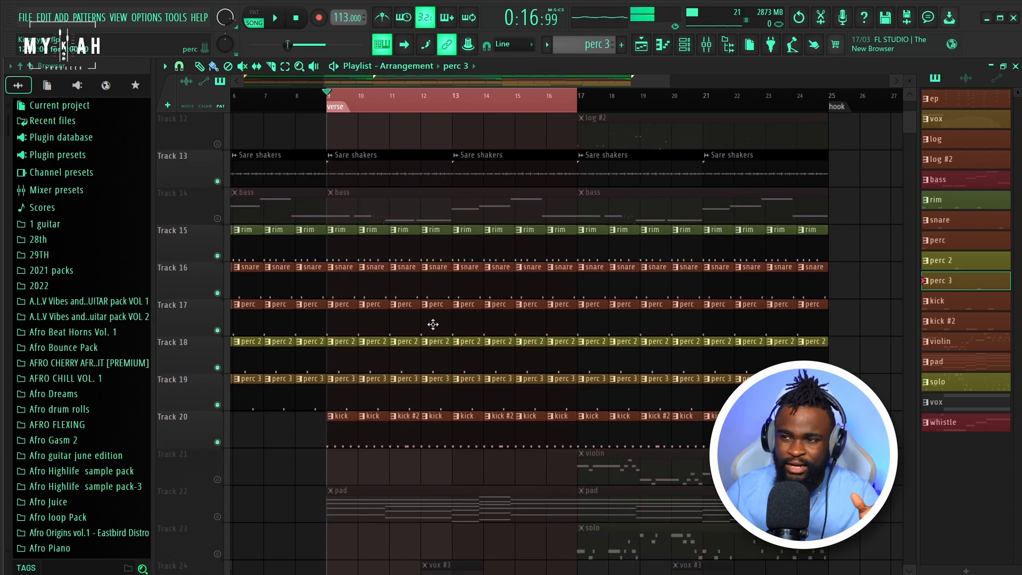
{"action": "double_click", "coordinate": [385, 167]}
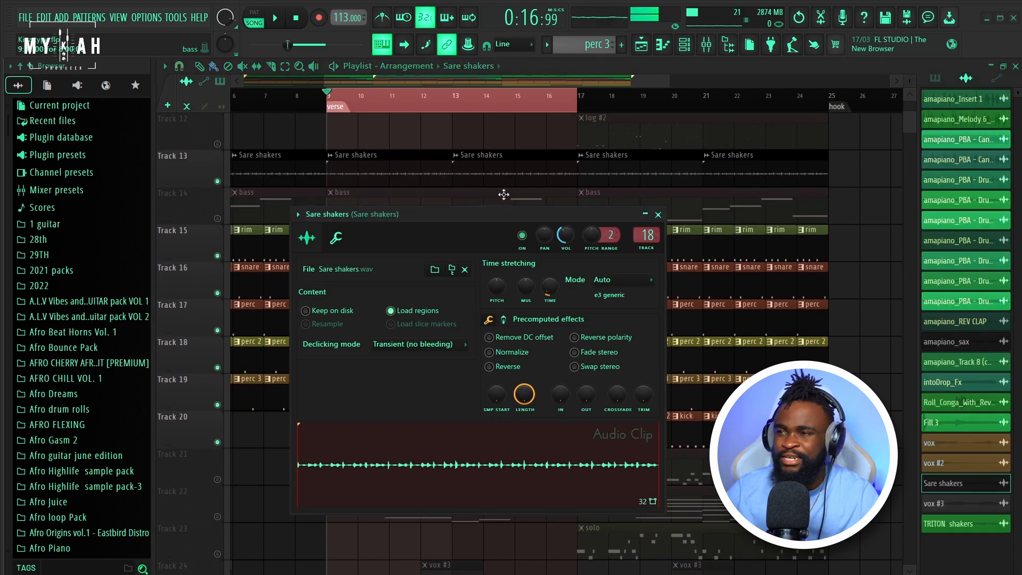
{"action": "left_click_drag", "start_coordinate": [489, 202], "coordinate": [401, 195]}
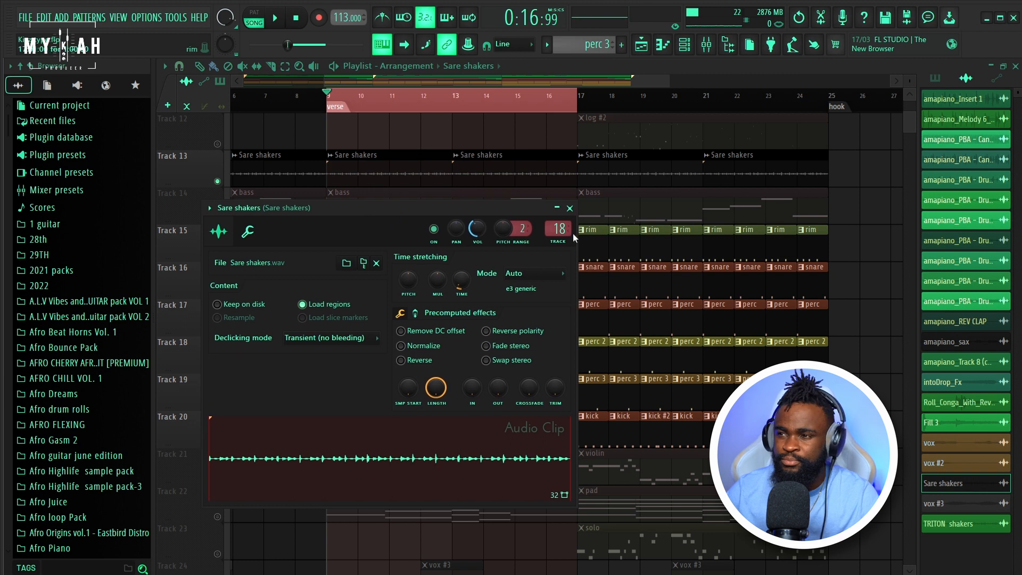
Reset the Sare shakers channel volume to its default and play the verse loop to hear that level
{"action": "right_click", "coordinate": [478, 230]}
{"action": "left_click", "coordinate": [507, 236]}
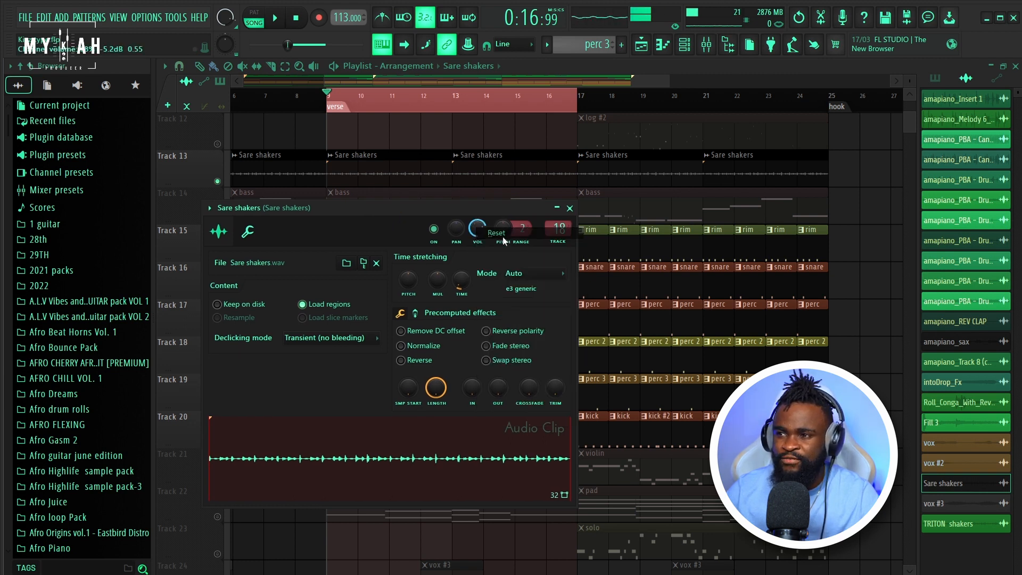
{"action": "left_click_drag", "start_coordinate": [398, 207], "coordinate": [560, 254]}
{"action": "key", "text": "space"}
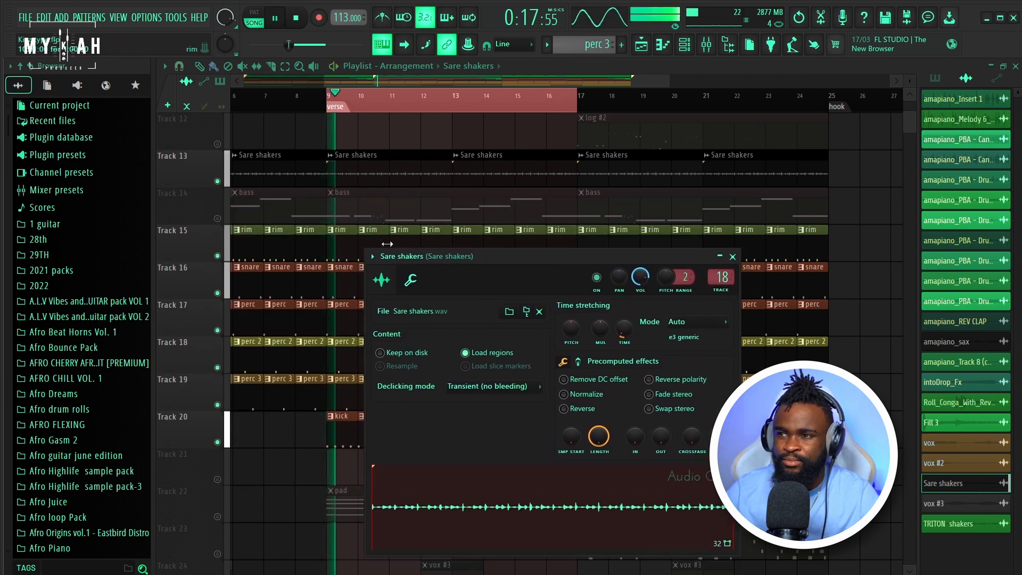
{"action": "key", "text": "space"}
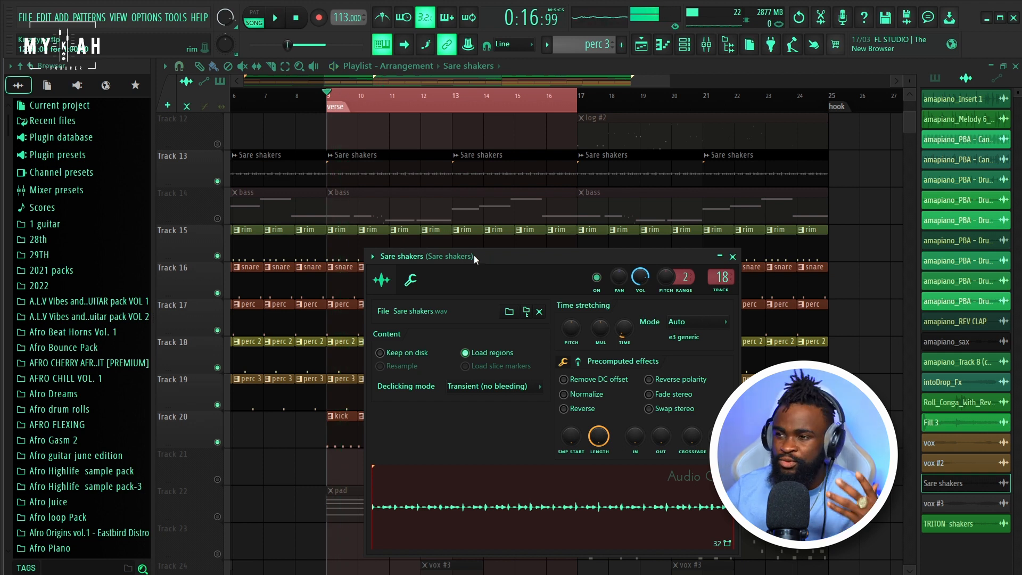
Lower the Sare shakers channel volume to about -22.8 dB, play the verse loop, and close the channel settings
{"action": "left_click_drag", "start_coordinate": [475, 254], "coordinate": [410, 246]}
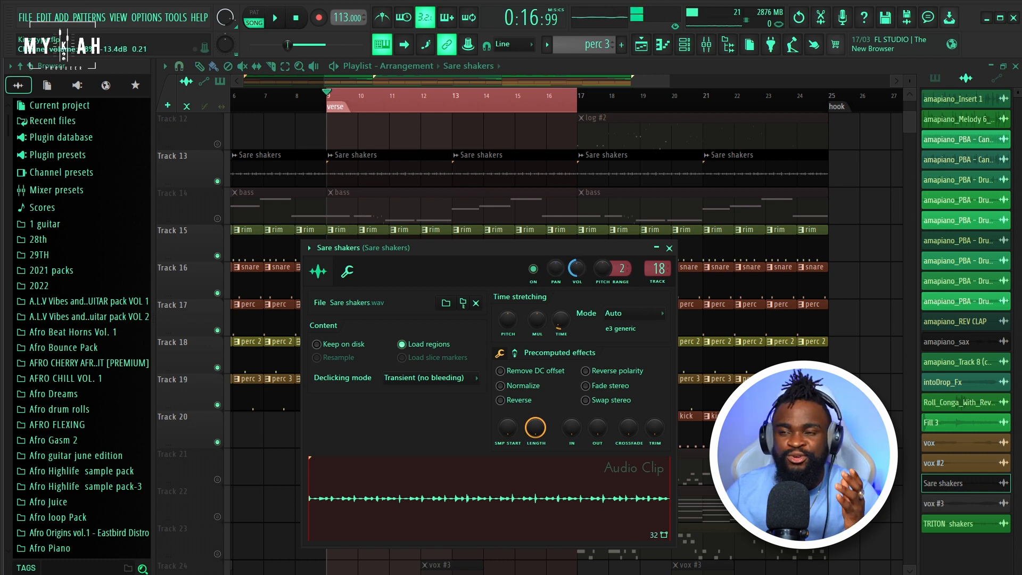
{"action": "left_click_drag", "start_coordinate": [504, 263], "coordinate": [506, 238]}
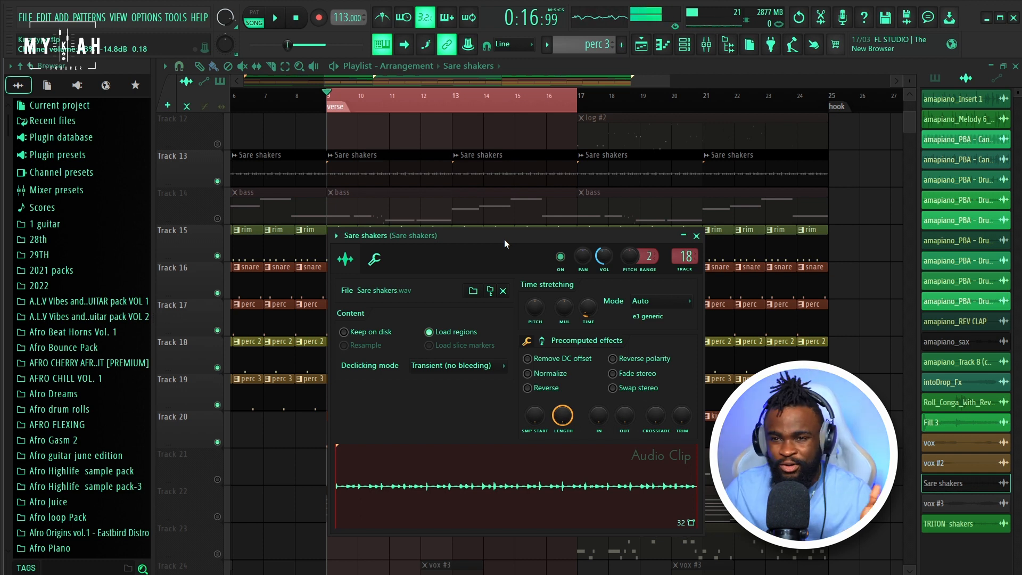
{"action": "left_click_drag", "start_coordinate": [504, 238], "coordinate": [456, 233]}
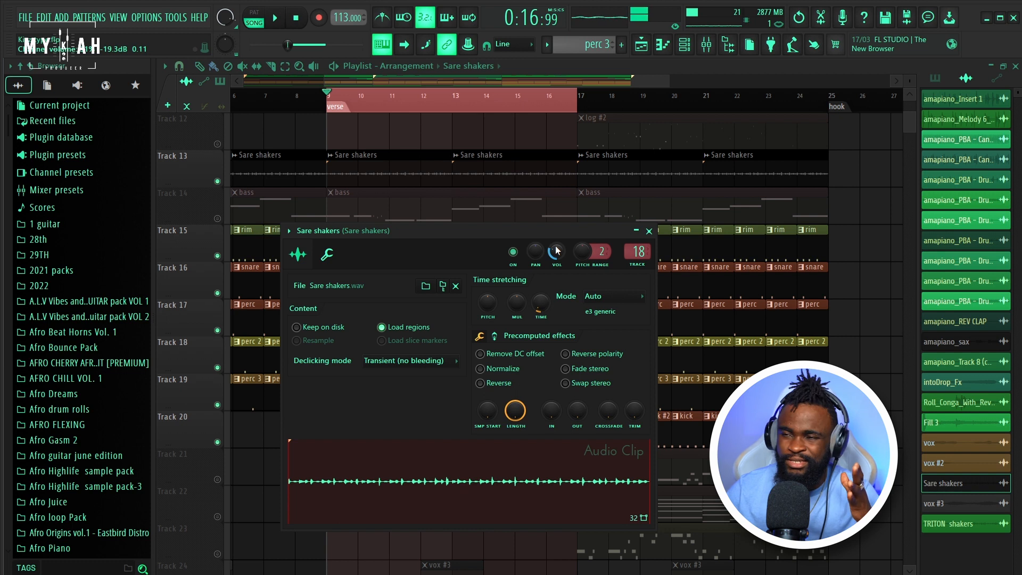
{"action": "key", "text": "space"}
{"action": "left_click_drag", "start_coordinate": [446, 230], "coordinate": [439, 224]}
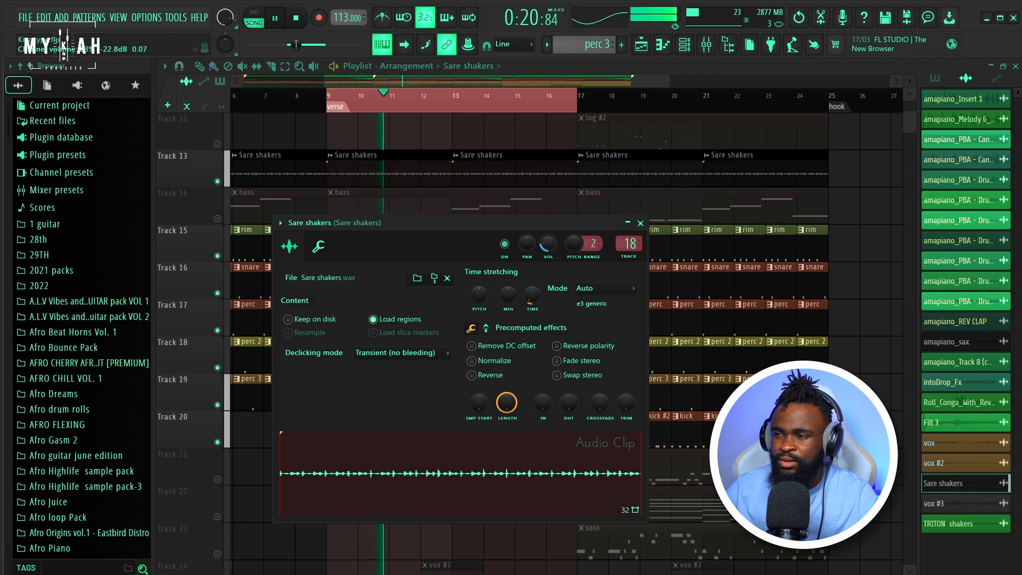
{"action": "left_click", "coordinate": [640, 223]}
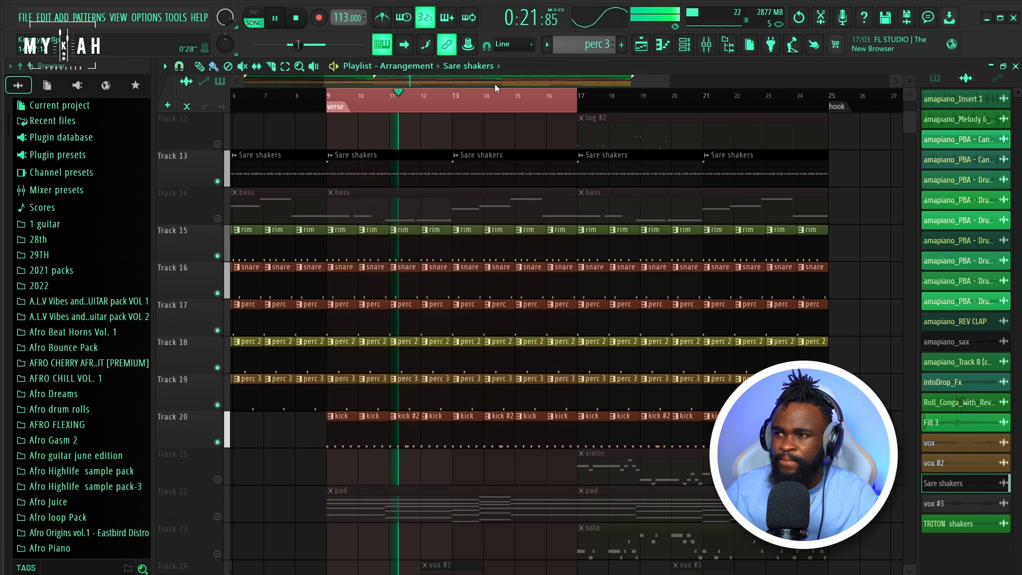
Open the mixer, stop playback, and locate the percussion mixer tracks
{"action": "left_click", "coordinate": [705, 45]}
{"action": "key", "text": "space"}
{"action": "scroll", "coordinate": [635, 209], "scroll_direction": "right", "scroll_amount": 6}
{"action": "scroll", "coordinate": [484, 208], "scroll_direction": "left", "scroll_amount": 3}
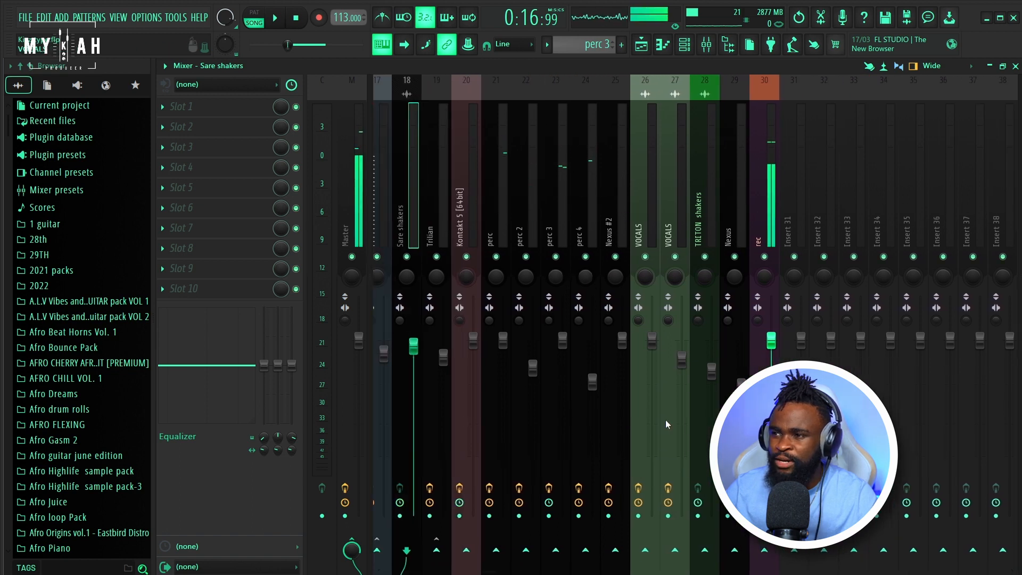
Reset the perc 2 mixer track's fader to its default level, play the verse loop, and undo the reset
{"action": "right_click", "coordinate": [533, 373]}
{"action": "left_click", "coordinate": [540, 370]}
{"action": "key", "text": "space"}
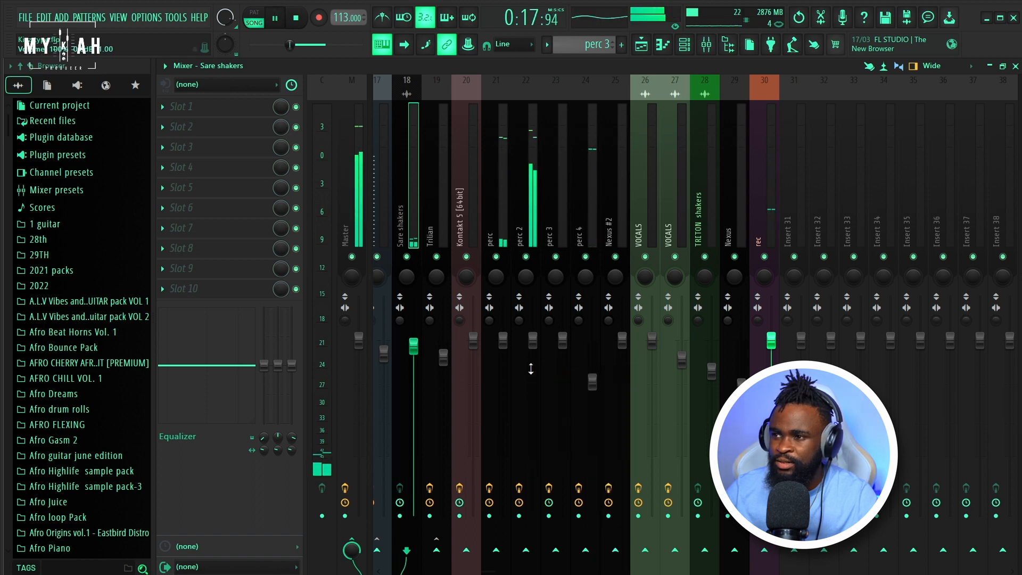
{"action": "key", "text": "space"}
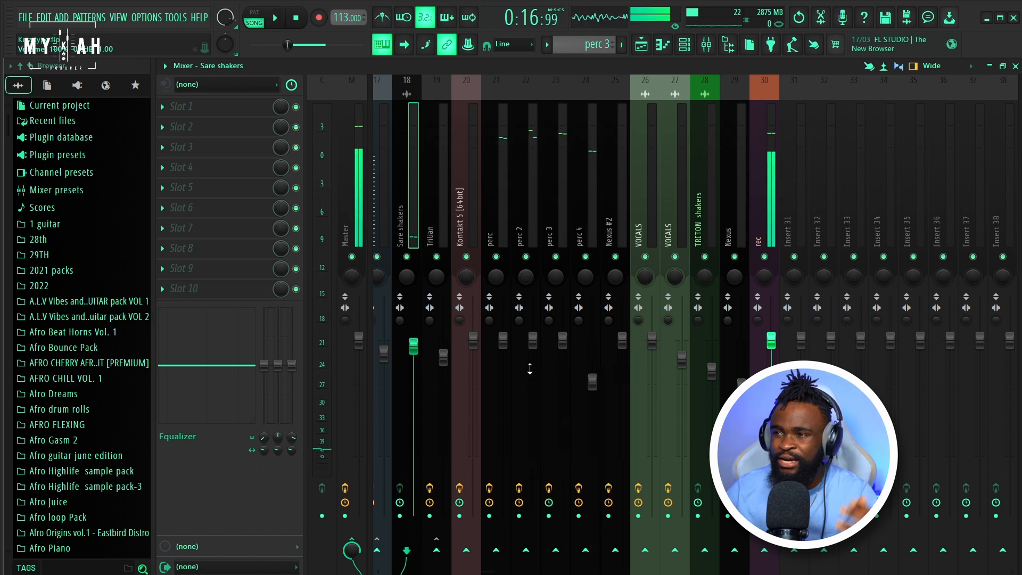
{"action": "key", "text": "space"}
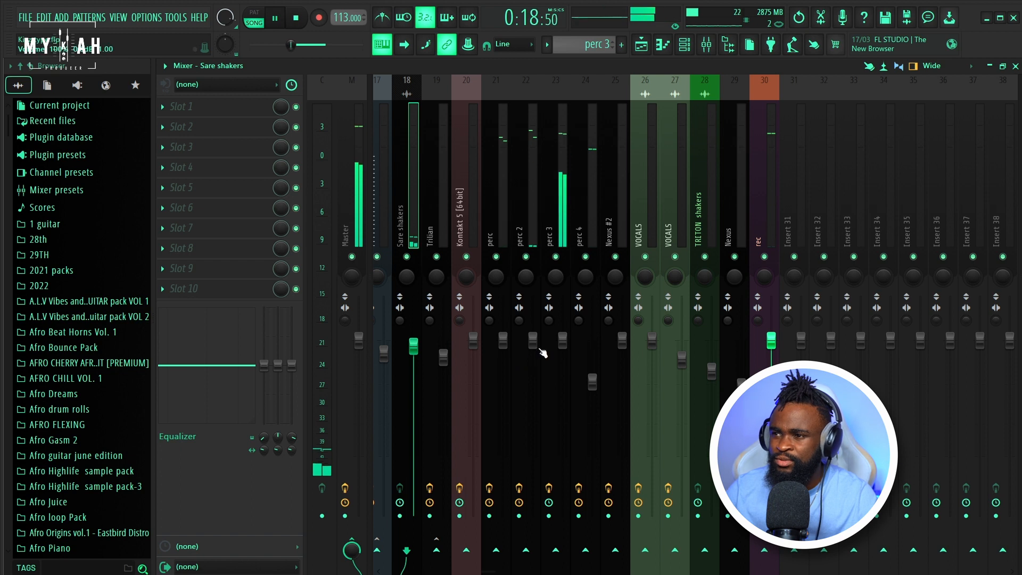
{"action": "key", "text": "ctrl+z"}
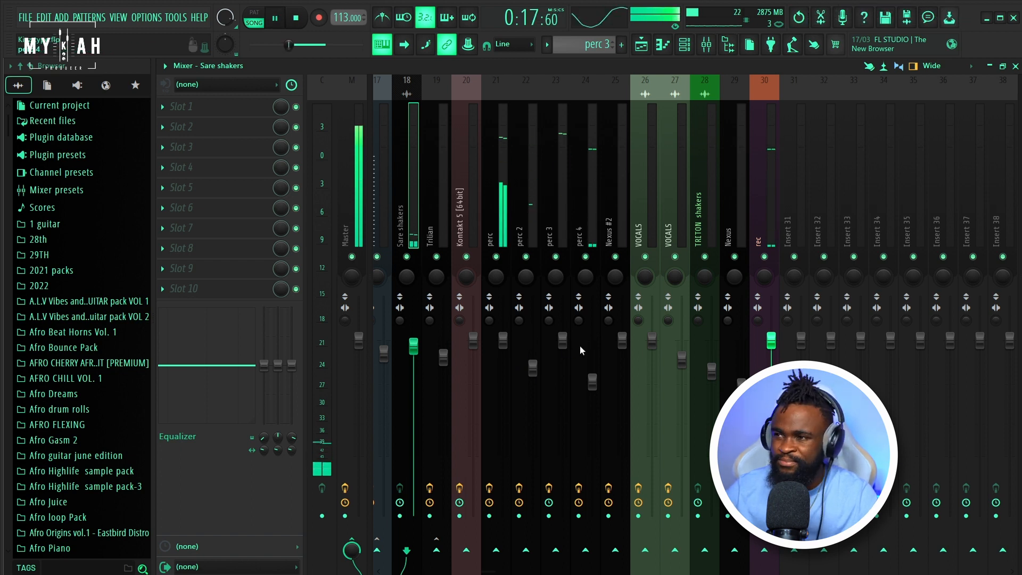
Return to the playlist and unmute the TRITON shakers track while the verse loop plays
{"action": "key", "text": "space"}
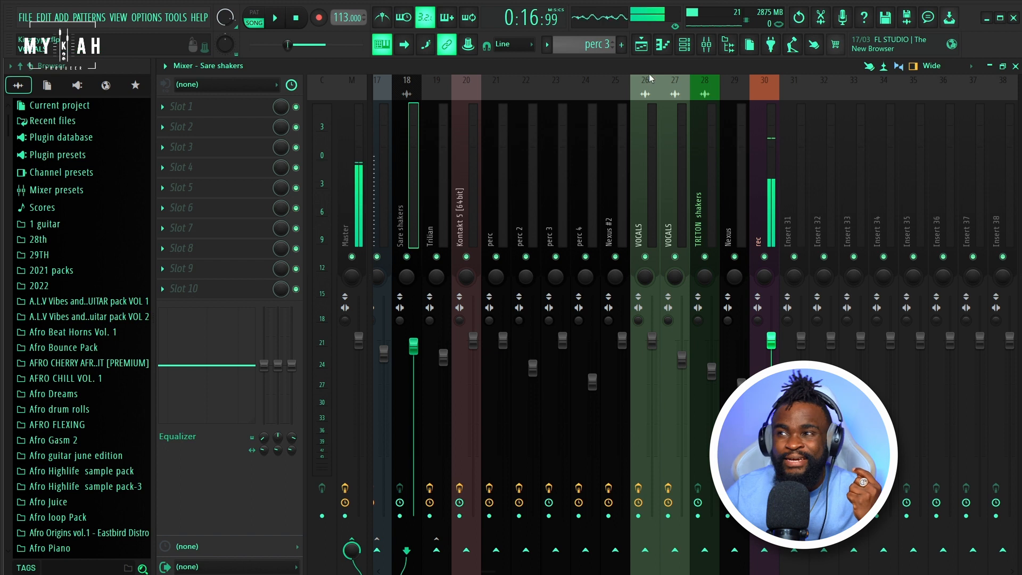
{"action": "left_click", "coordinate": [640, 48]}
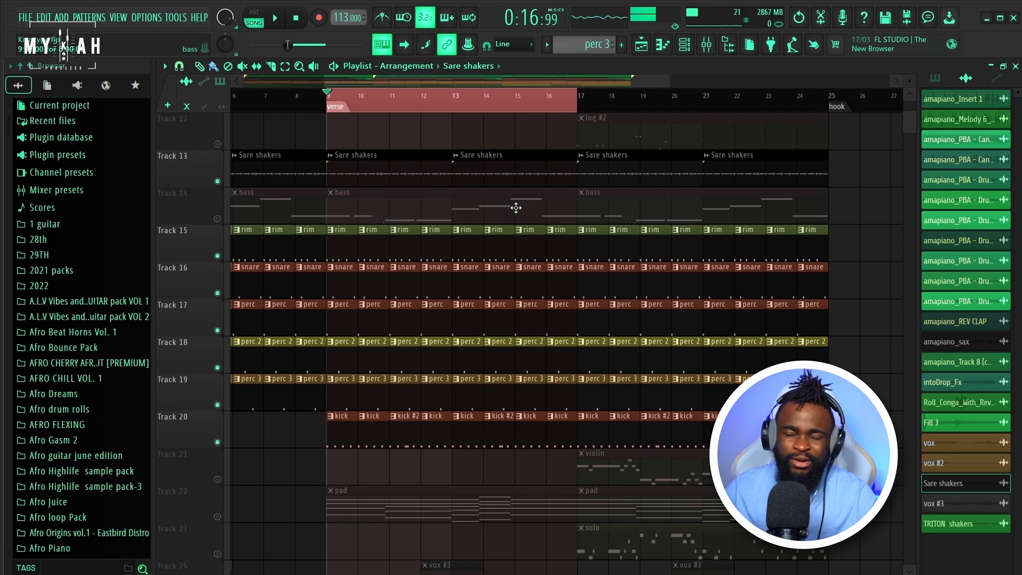
{"action": "scroll", "coordinate": [378, 317], "scroll_direction": "down", "scroll_amount": 2}
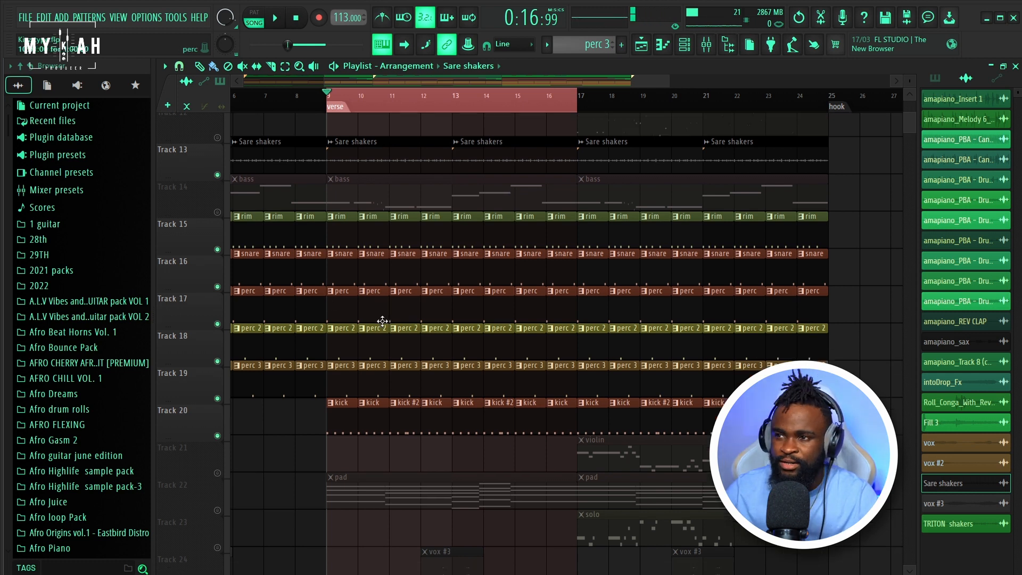
{"action": "scroll", "coordinate": [381, 318], "scroll_direction": "down", "scroll_amount": 3}
{"action": "key", "text": "space"}
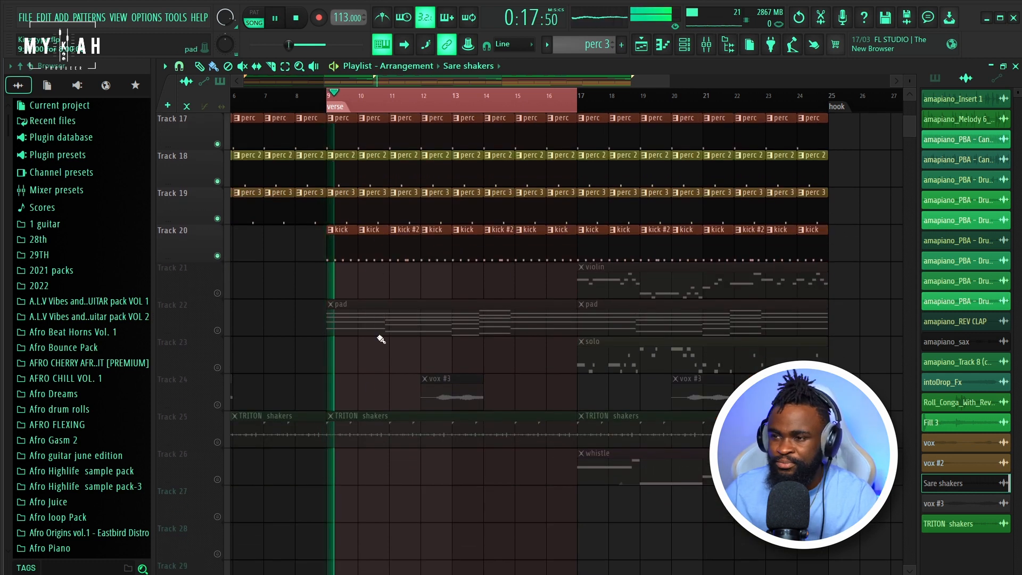
{"action": "left_click", "coordinate": [217, 443]}
Open the TRITON shakers channel settings, reset its volume to the default, and play the verse loop at that level
{"action": "key", "text": "space"}
{"action": "double_click", "coordinate": [369, 439]}
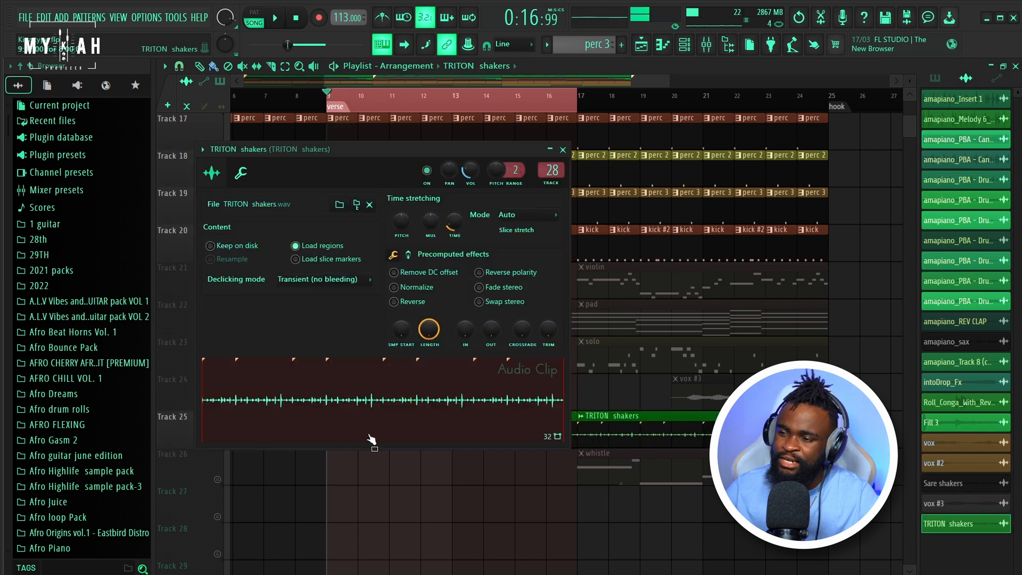
{"action": "left_click_drag", "start_coordinate": [433, 149], "coordinate": [505, 233]}
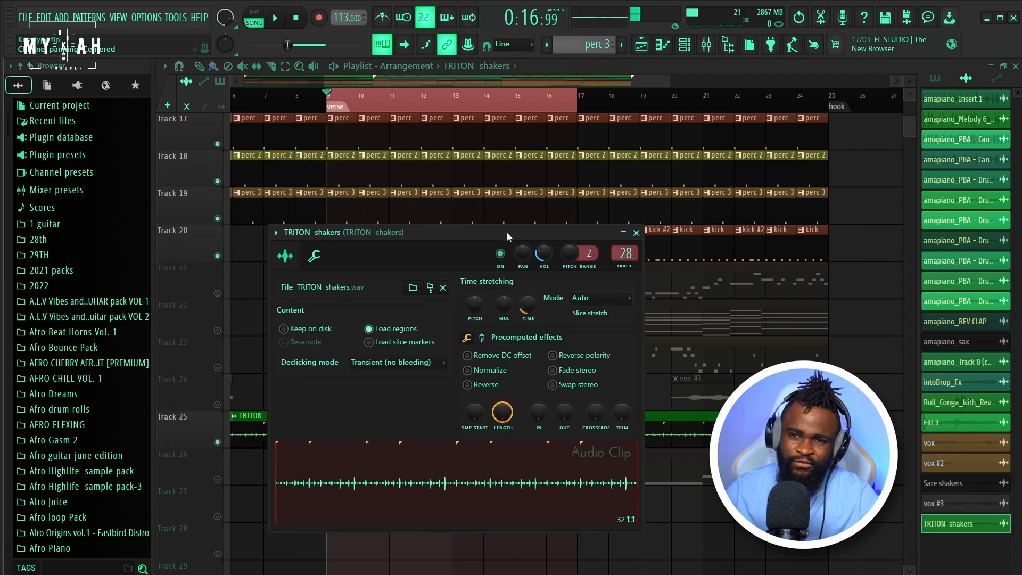
{"action": "right_click", "coordinate": [543, 254]}
{"action": "left_click", "coordinate": [558, 261]}
{"action": "left_click_drag", "start_coordinate": [484, 240], "coordinate": [495, 258]}
{"action": "key", "text": "space"}
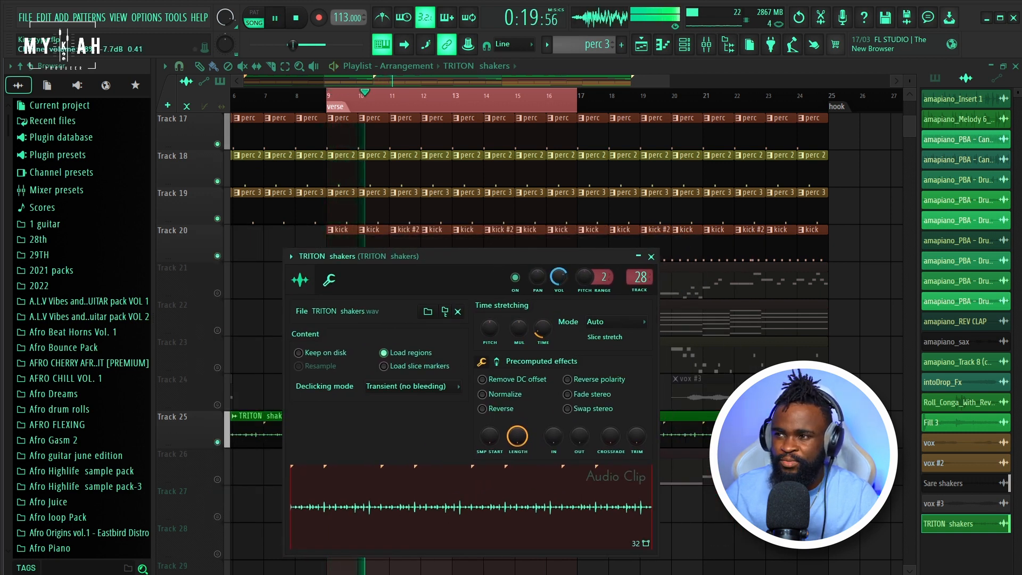
Lower the TRITON shakers channel volume, stop playback, and close the channel settings
{"action": "left_click_drag", "start_coordinate": [563, 281], "coordinate": [563, 304]}
{"action": "key", "text": "space"}
{"action": "left_click", "coordinate": [396, 202]}
Play the verse loop and look through the playlist to examine the layered percussion, kick and both shakers
{"action": "scroll", "coordinate": [396, 202], "scroll_direction": "up", "scroll_amount": 5}
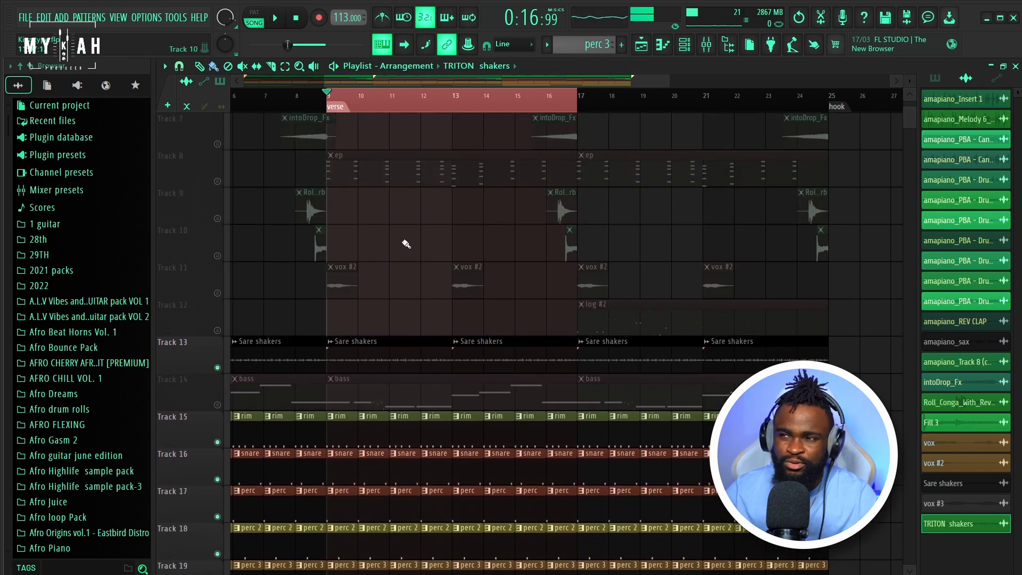
{"action": "scroll", "coordinate": [413, 249], "scroll_direction": "up", "scroll_amount": 1}
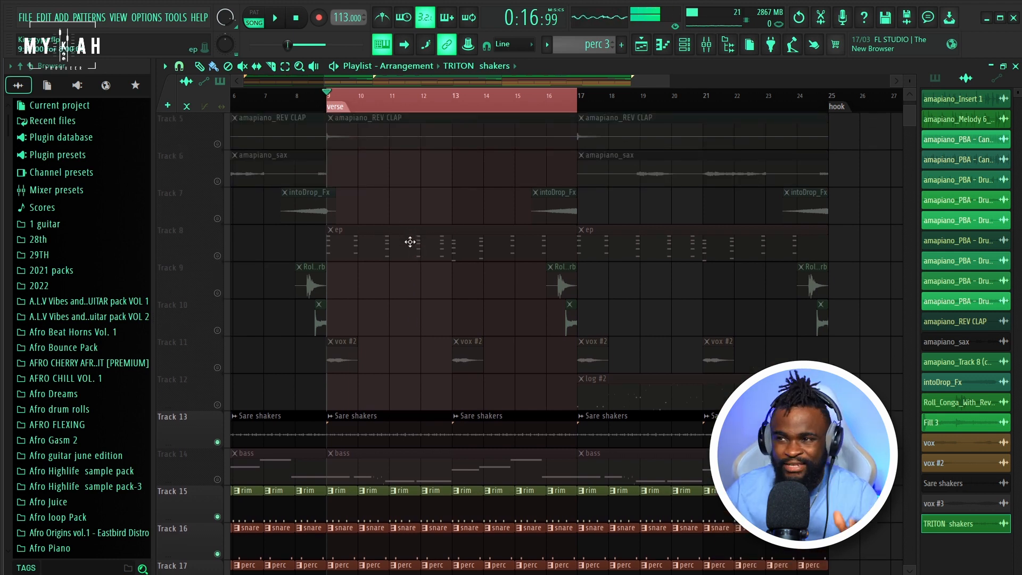
{"action": "key", "text": "space"}
{"action": "scroll", "coordinate": [419, 342], "scroll_direction": "down", "scroll_amount": 4}
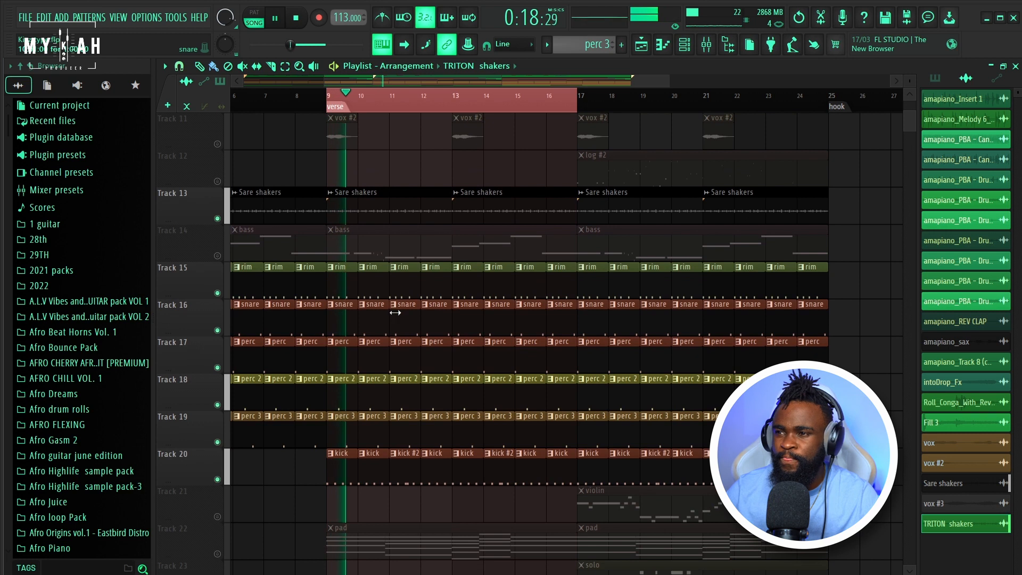
{"action": "scroll", "coordinate": [448, 330], "scroll_direction": "down", "scroll_amount": 1}
{"action": "key", "text": "space"}
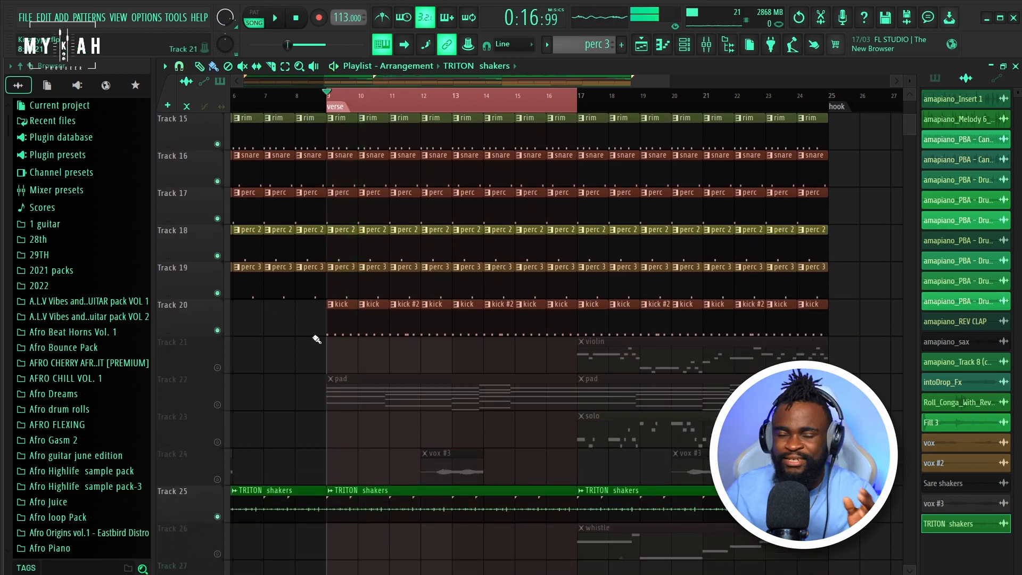
{"action": "scroll", "coordinate": [365, 353], "scroll_direction": "up", "scroll_amount": 3}
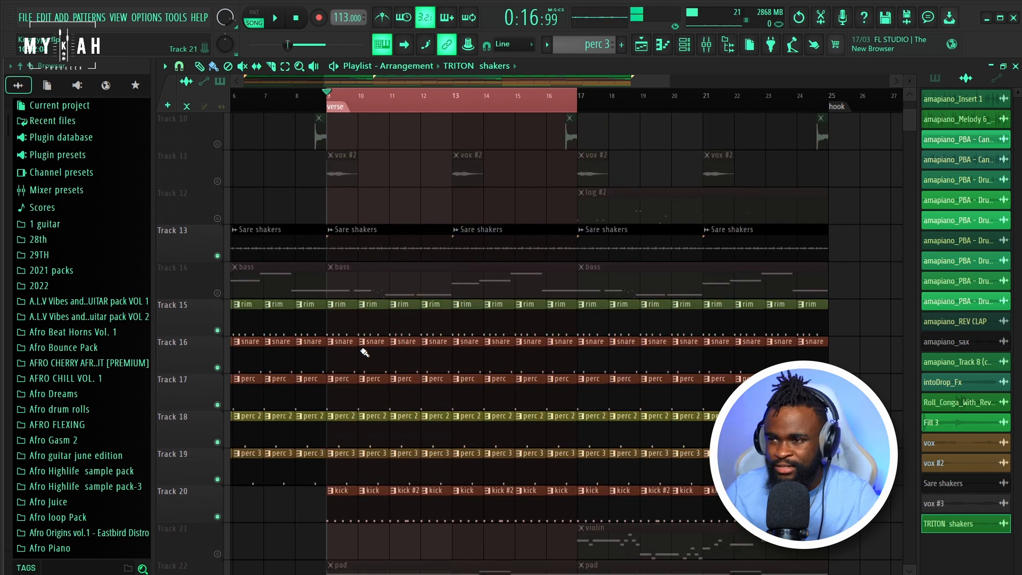
{"action": "key", "text": "space"}
{"action": "scroll", "coordinate": [398, 338], "scroll_direction": "up", "scroll_amount": 5}
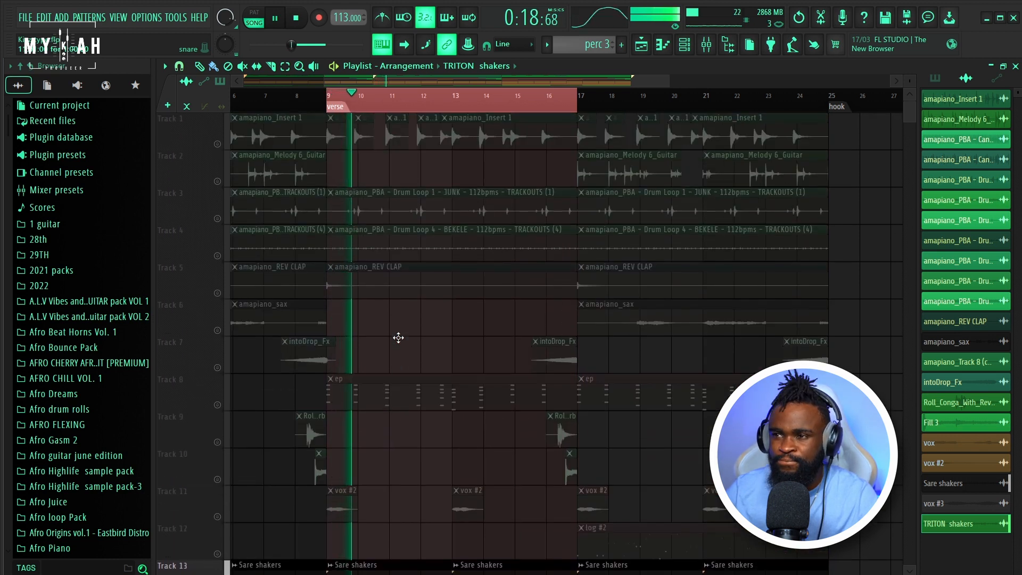
{"action": "scroll", "coordinate": [413, 105], "scroll_direction": "down", "scroll_amount": 3}
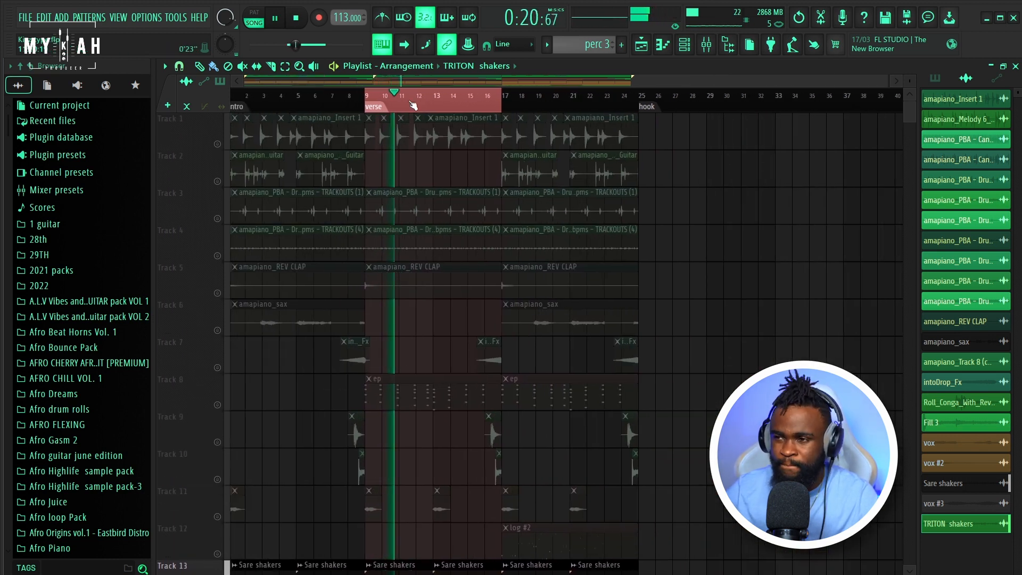
{"action": "scroll", "coordinate": [414, 103], "scroll_direction": "up", "scroll_amount": 3}
{"action": "key", "text": "space"}
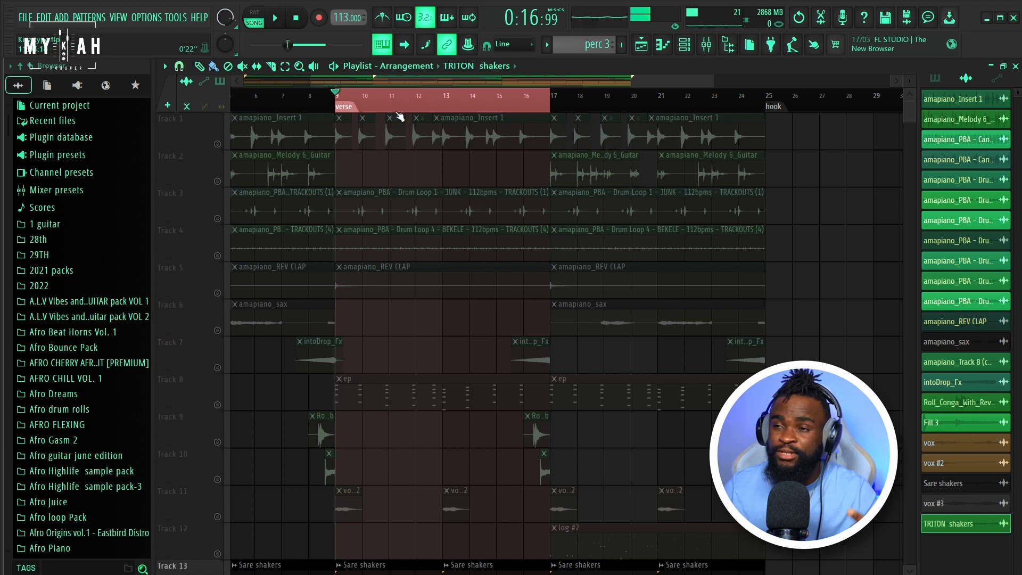
Unmute the amapiano_Insert 1 track and play the verse loop with it added to the percussion
{"action": "scroll", "coordinate": [396, 105], "scroll_direction": "down", "scroll_amount": 3}
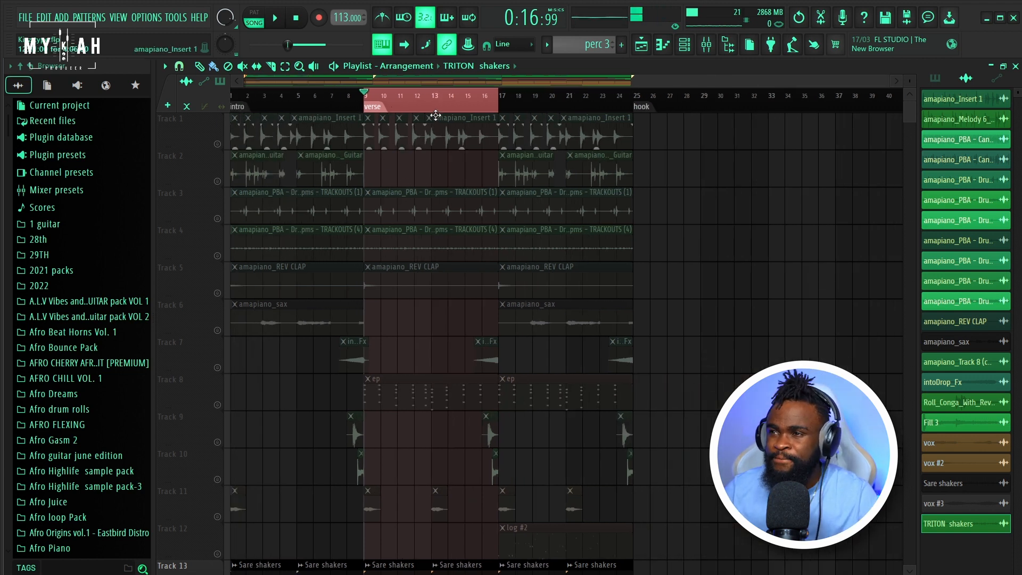
{"action": "scroll", "coordinate": [433, 101], "scroll_direction": "up", "scroll_amount": 3}
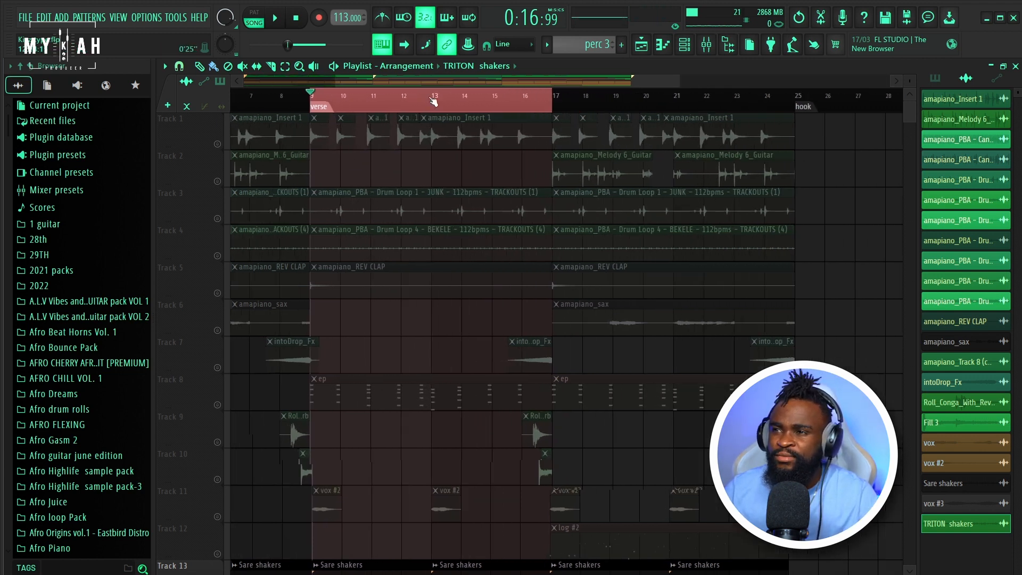
{"action": "left_click", "coordinate": [211, 143]}
{"action": "scroll", "coordinate": [343, 108], "scroll_direction": "down", "scroll_amount": 3}
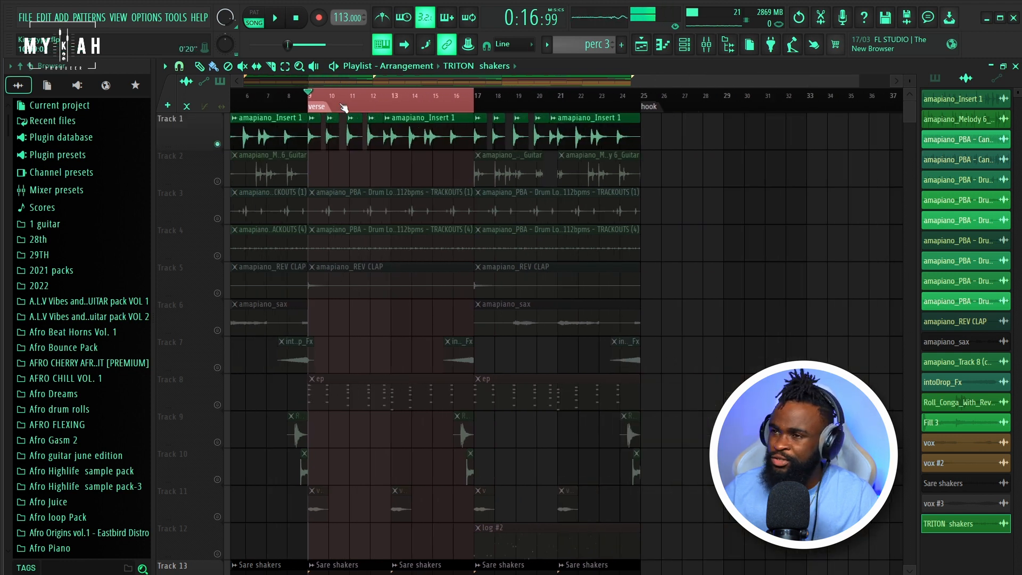
{"action": "scroll", "coordinate": [343, 108], "scroll_direction": "down", "scroll_amount": 2}
{"action": "key", "text": "space"}
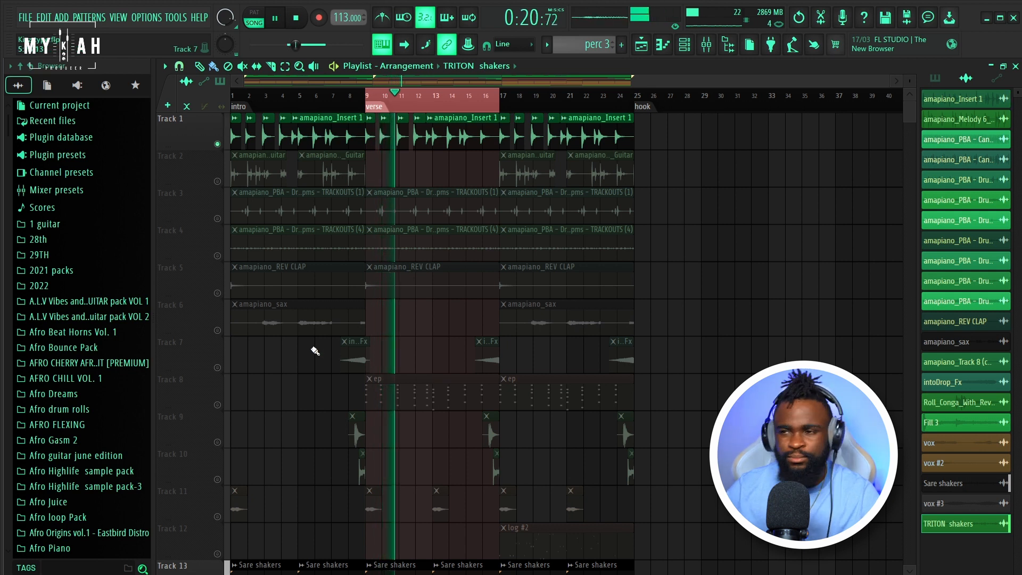
Look through all active playlist tracks while the verse loop plays with the amapiano_Insert 1 layer, and stop playback
{"action": "scroll", "coordinate": [401, 409], "scroll_direction": "down", "scroll_amount": 2}
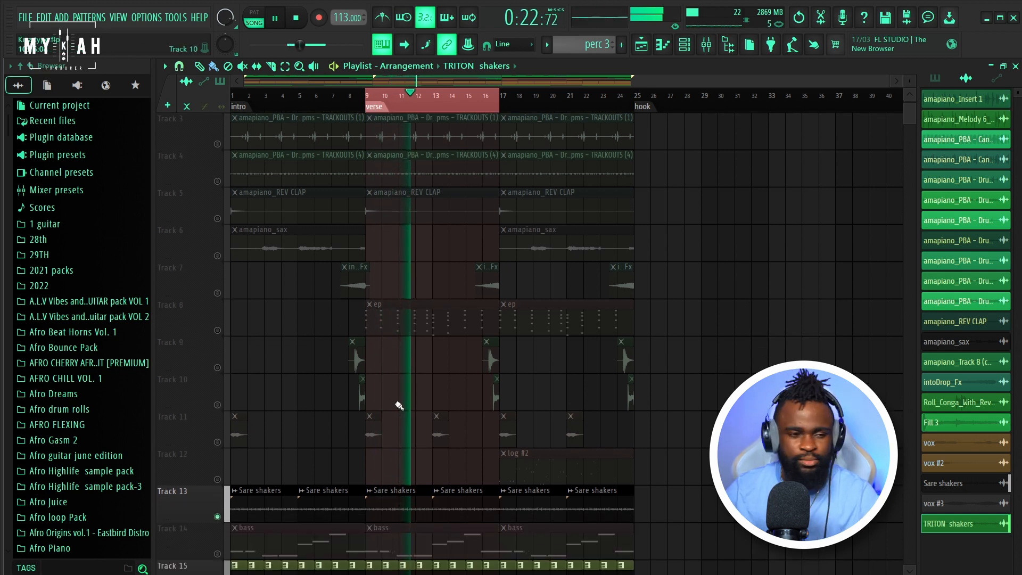
{"action": "scroll", "coordinate": [429, 413], "scroll_direction": "down", "scroll_amount": 4}
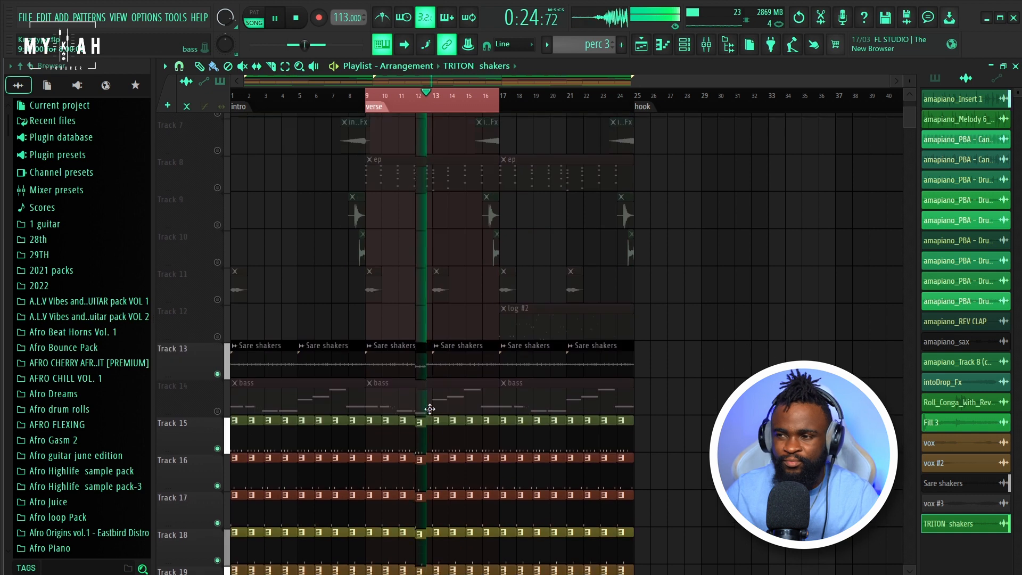
{"action": "scroll", "coordinate": [429, 412], "scroll_direction": "down", "scroll_amount": 5}
{"action": "scroll", "coordinate": [429, 397], "scroll_direction": "down", "scroll_amount": 3}
{"action": "scroll", "coordinate": [429, 389], "scroll_direction": "down", "scroll_amount": 4}
{"action": "scroll", "coordinate": [413, 351], "scroll_direction": "up", "scroll_amount": 5}
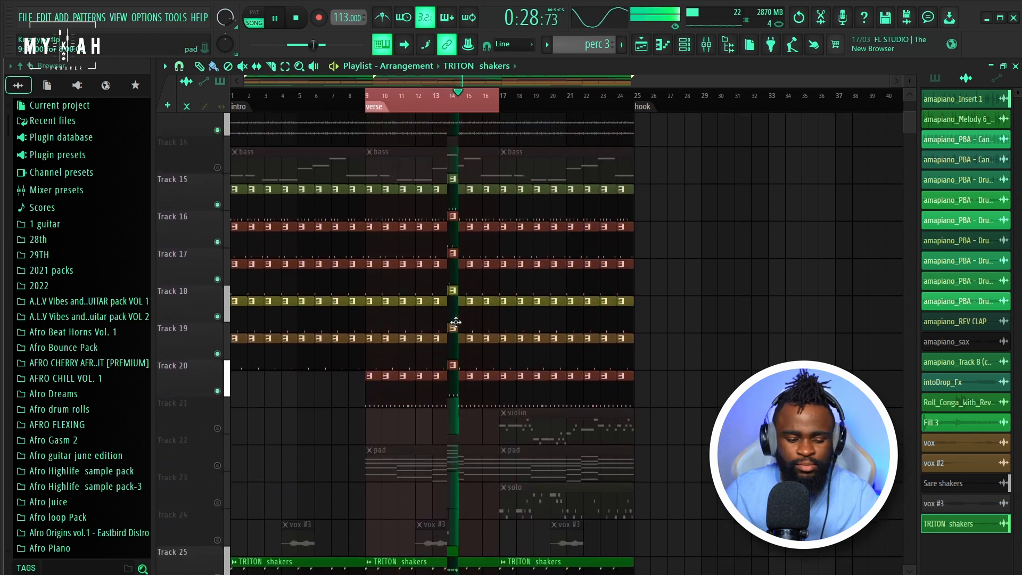
{"action": "scroll", "coordinate": [456, 322], "scroll_direction": "up", "scroll_amount": 13}
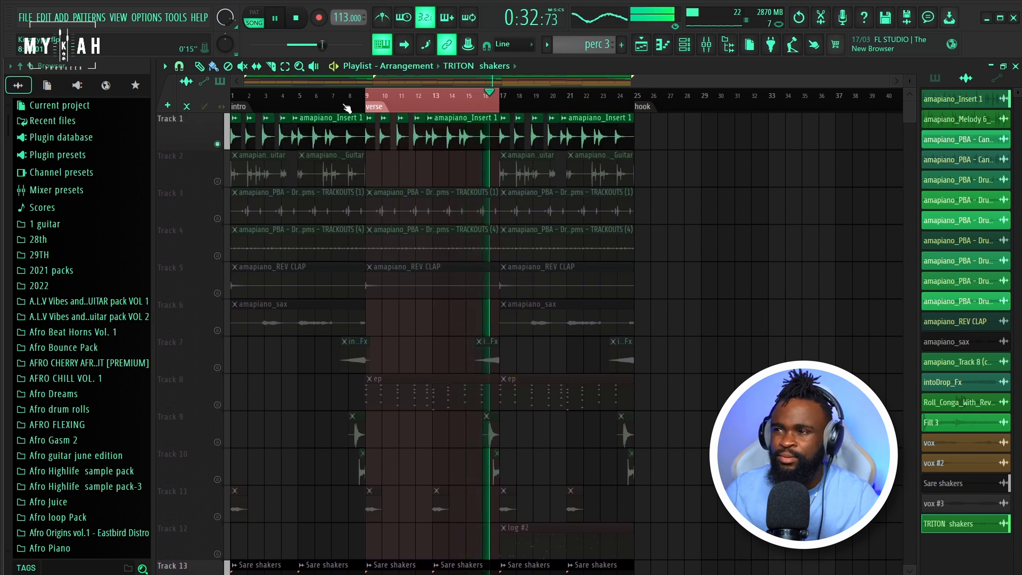
{"action": "key", "text": "space"}
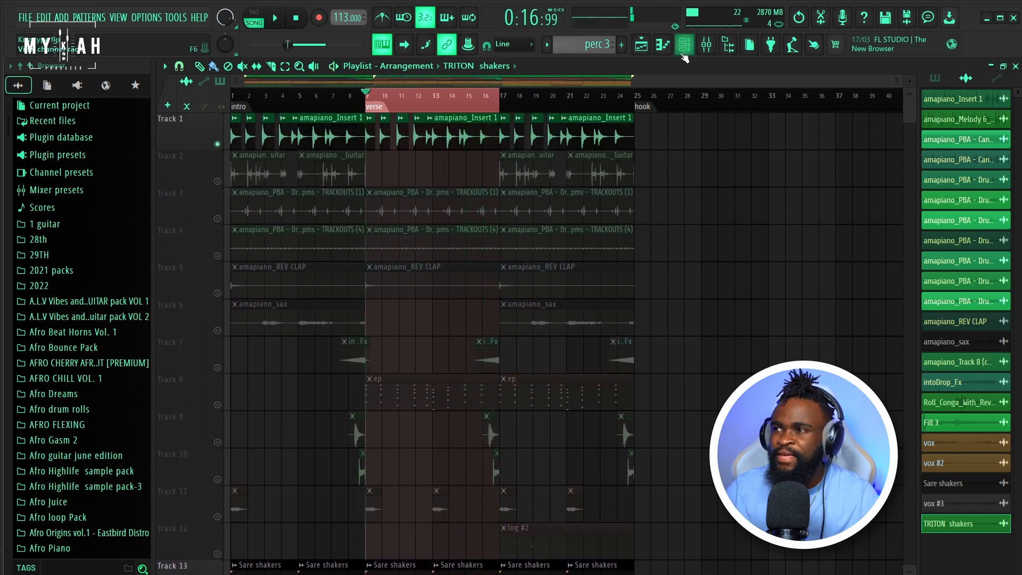
Show the channel rack with only the Unsorted channels, widen it, and place it below the verse markers
{"action": "left_click", "coordinate": [683, 48]}
{"action": "left_click", "coordinate": [421, 110]}
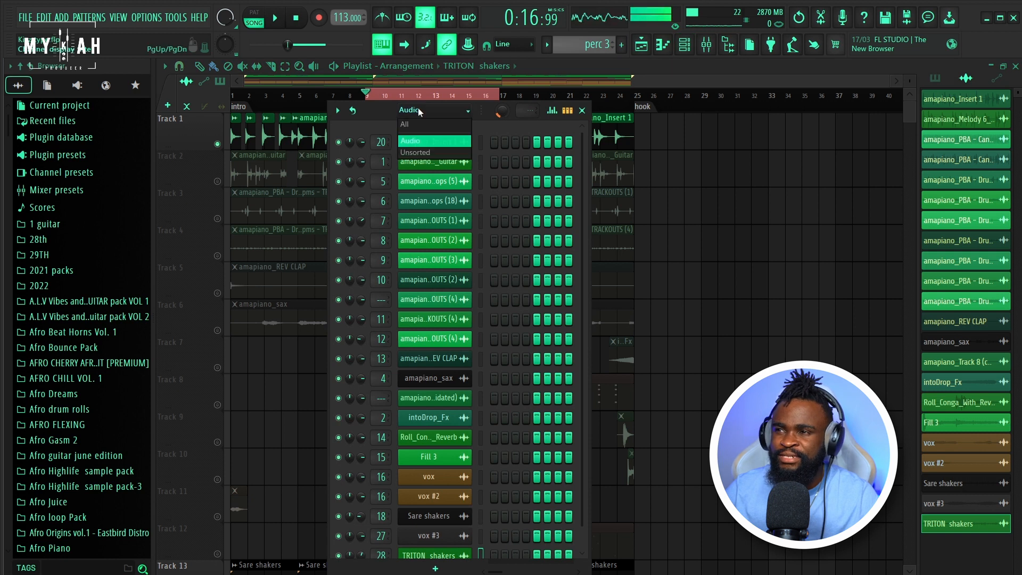
{"action": "left_click", "coordinate": [407, 154]}
{"action": "left_click_drag", "start_coordinate": [381, 114], "coordinate": [352, 93]}
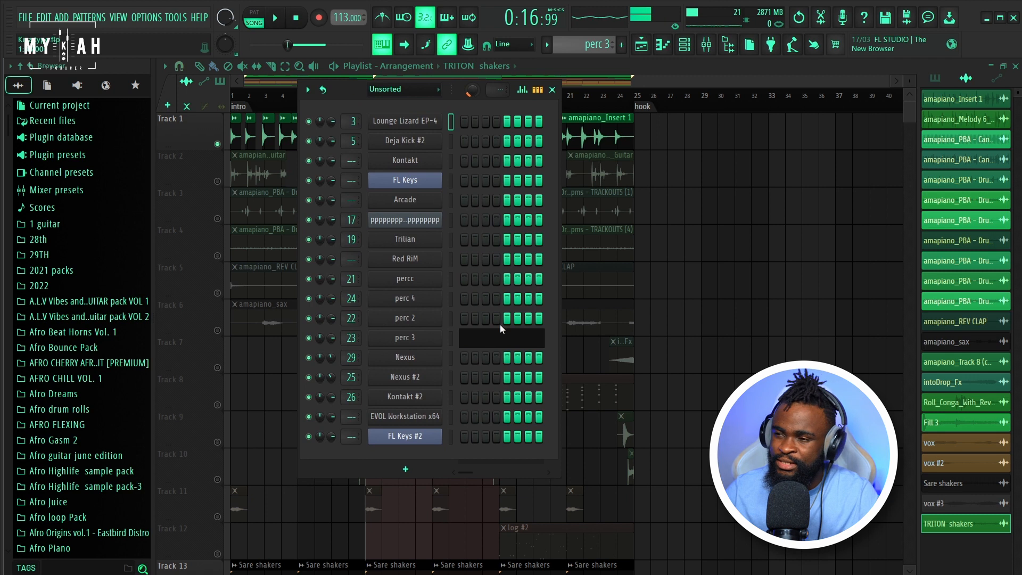
{"action": "left_click_drag", "start_coordinate": [558, 343], "coordinate": [732, 343]}
{"action": "left_click_drag", "start_coordinate": [335, 86], "coordinate": [318, 152]}
{"action": "scroll", "coordinate": [439, 103], "scroll_direction": "up", "scroll_amount": 3}
Play the verse loop, open the FL Keys instrument from the channel rack, and stop playback
{"action": "key", "text": "space"}
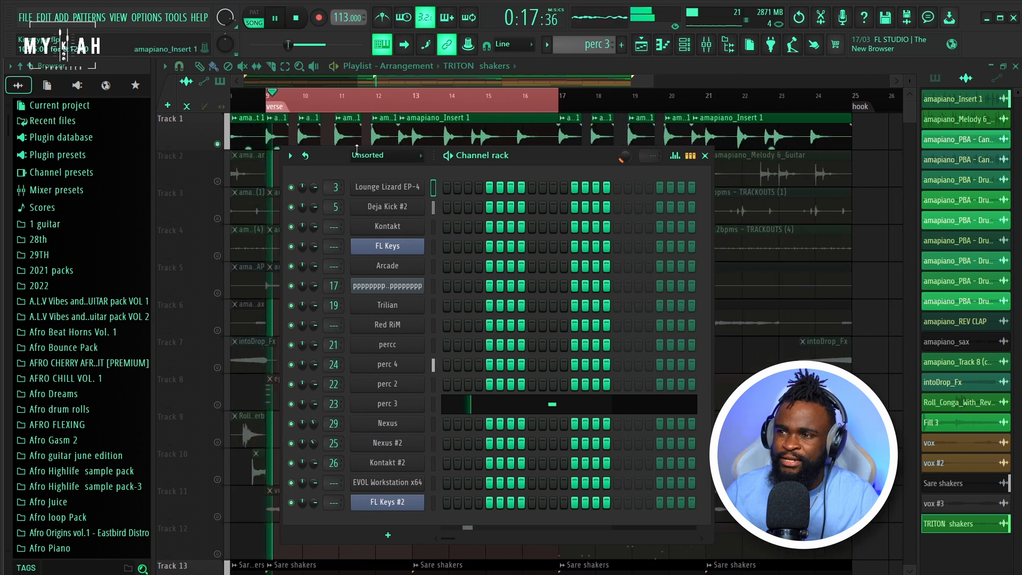
{"action": "left_click", "coordinate": [394, 245]}
{"action": "key", "text": "space"}
{"action": "left_click_drag", "start_coordinate": [336, 198], "coordinate": [345, 178]}
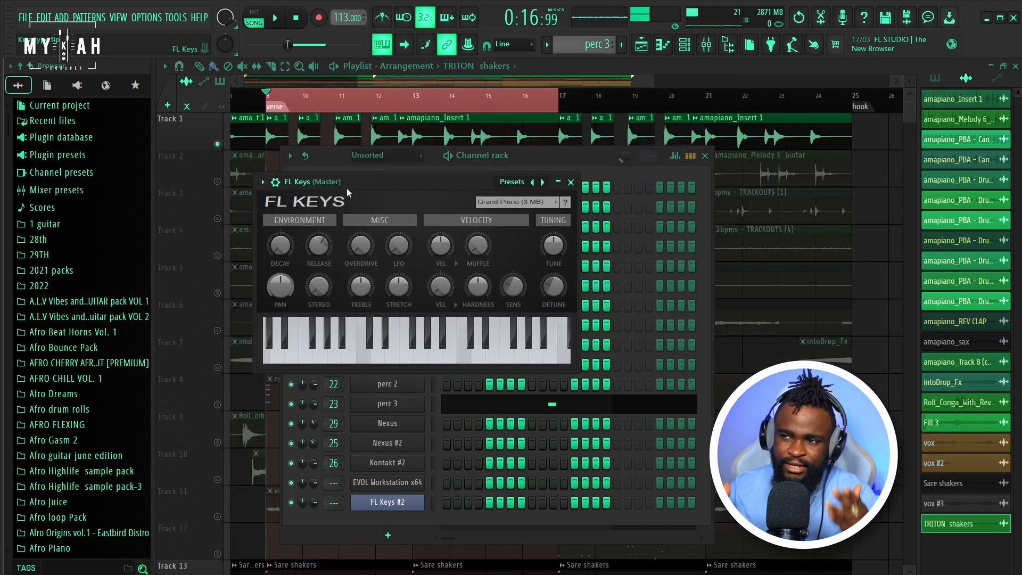
Show the FL Keys detailed channel settings and play the verse loop to try piano notes over the groove
{"action": "key", "text": "space"}
{"action": "left_click", "coordinate": [275, 182]}
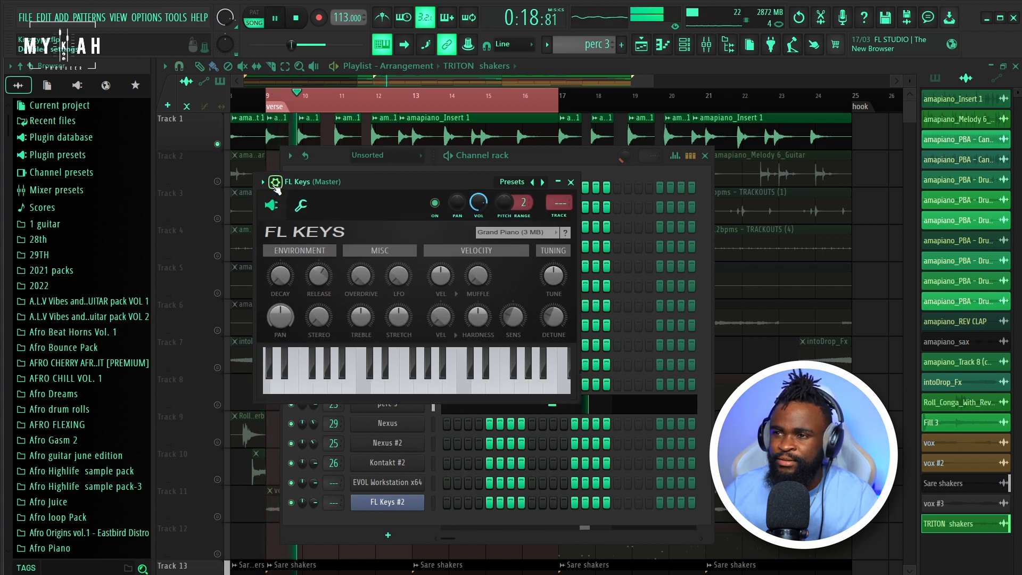
{"action": "left_click", "coordinate": [301, 205]}
{"action": "left_click", "coordinate": [276, 203]}
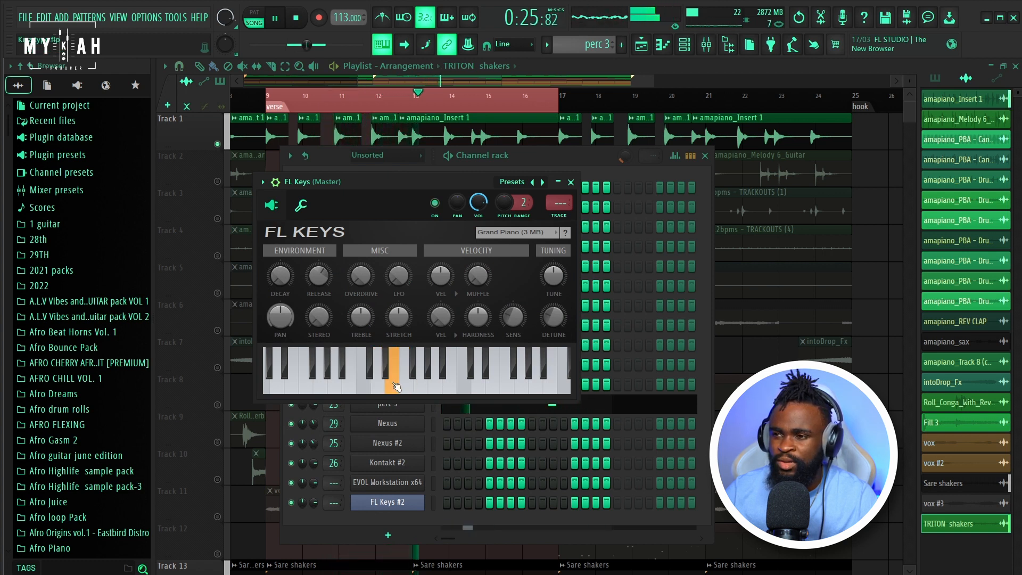
{"action": "key", "text": "space"}
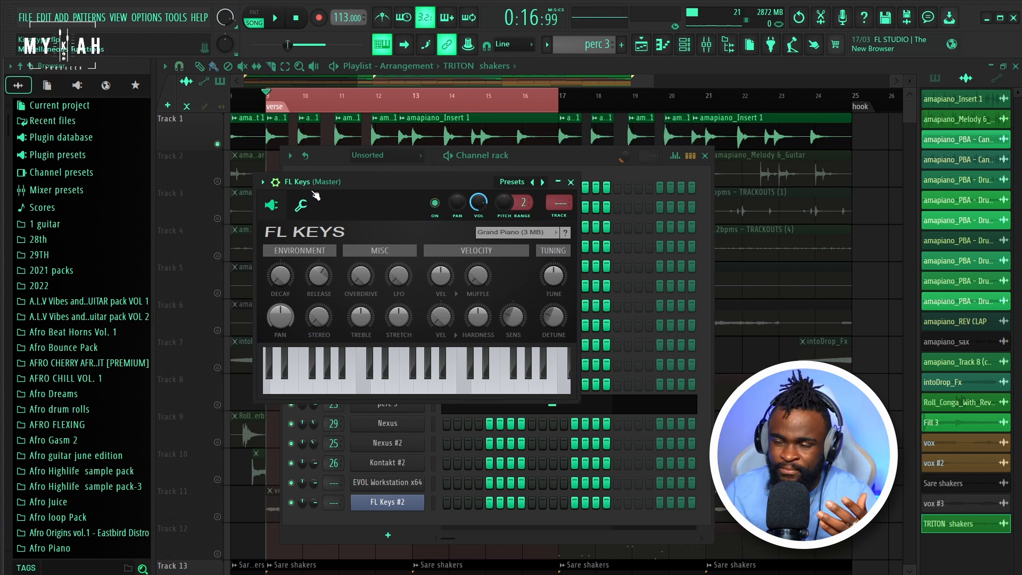
Show the miscellaneous functions of the FL Keys channel, reposition its window over the channel rack, and save the project
{"action": "left_click_drag", "start_coordinate": [327, 190], "coordinate": [379, 168]}
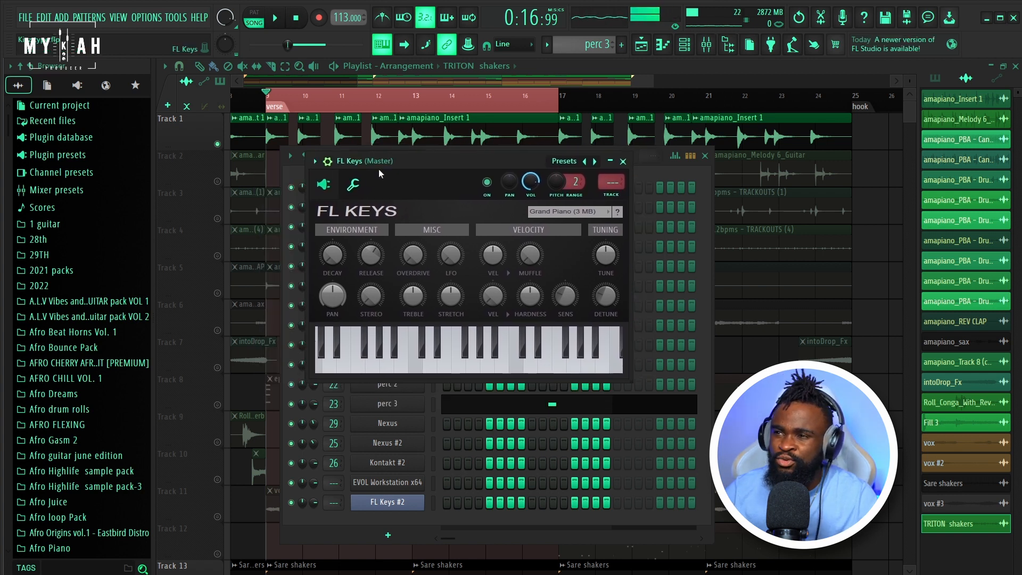
{"action": "left_click", "coordinate": [354, 185]}
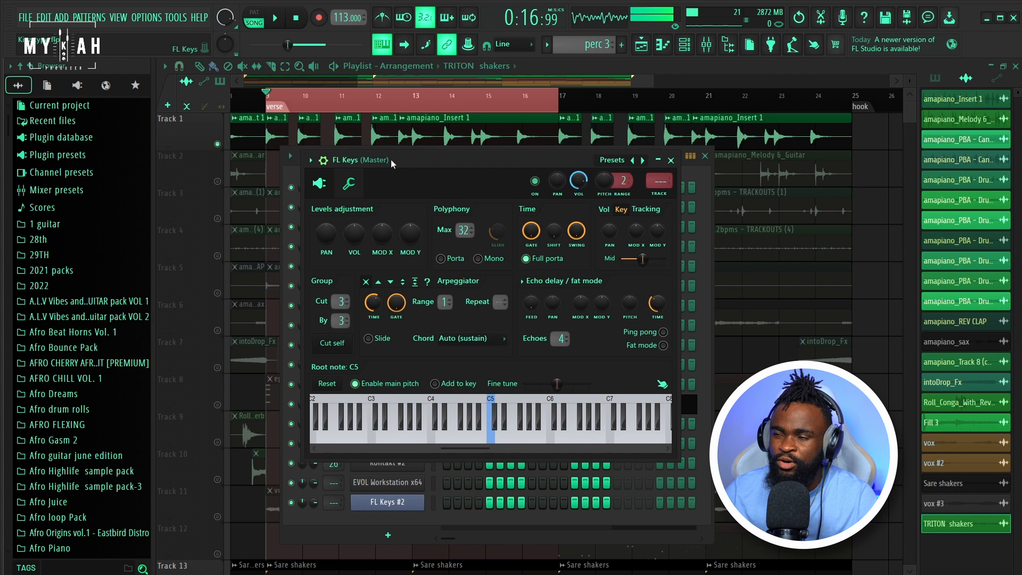
{"action": "left_click_drag", "start_coordinate": [391, 159], "coordinate": [306, 150]}
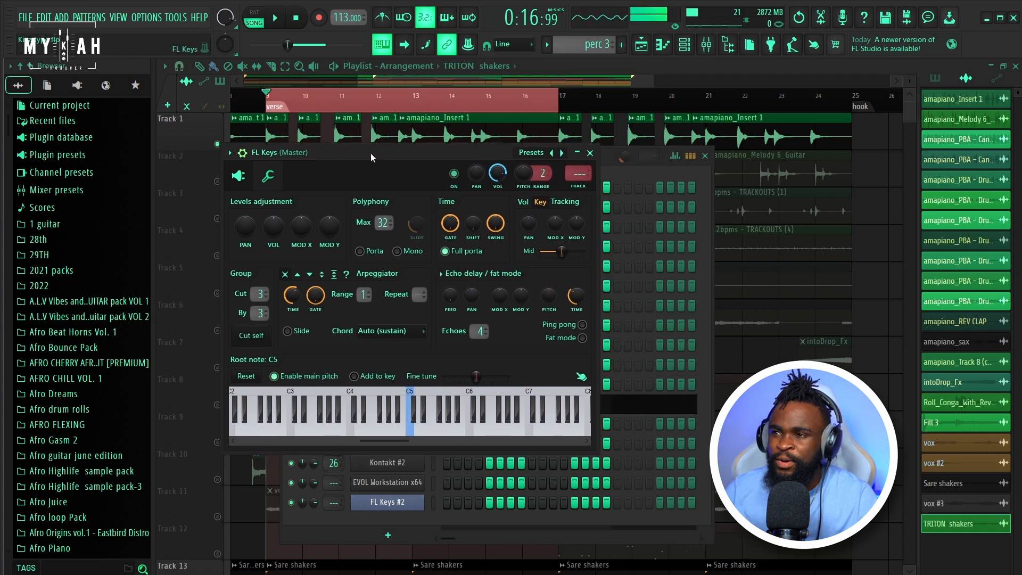
{"action": "left_click_drag", "start_coordinate": [370, 152], "coordinate": [422, 149]}
{"action": "key", "text": "ctrl+s"}
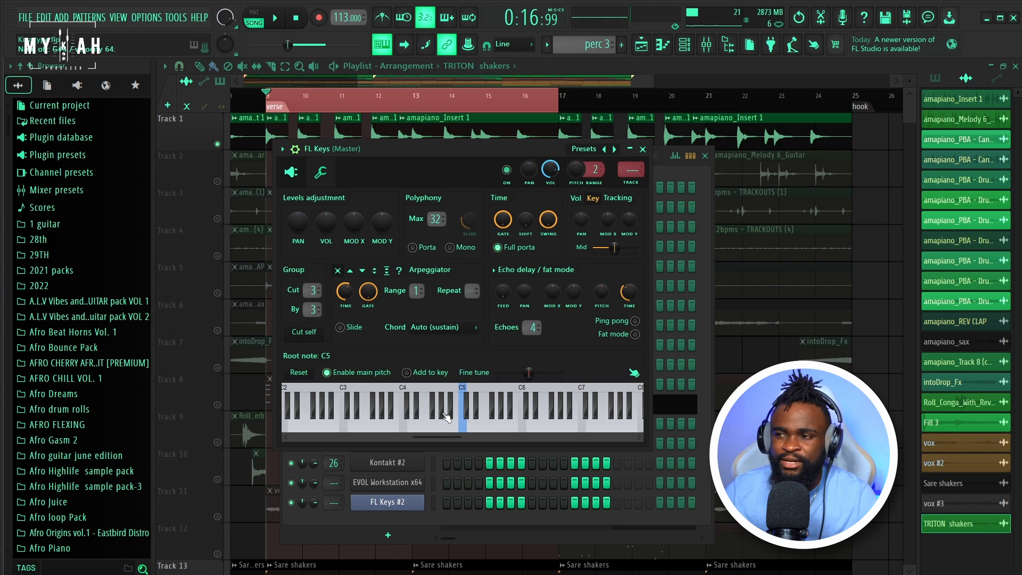
Reposition the FL Keys window, try a note against the verse loop, and return to the playlist
{"action": "left_click_drag", "start_coordinate": [415, 152], "coordinate": [437, 156]}
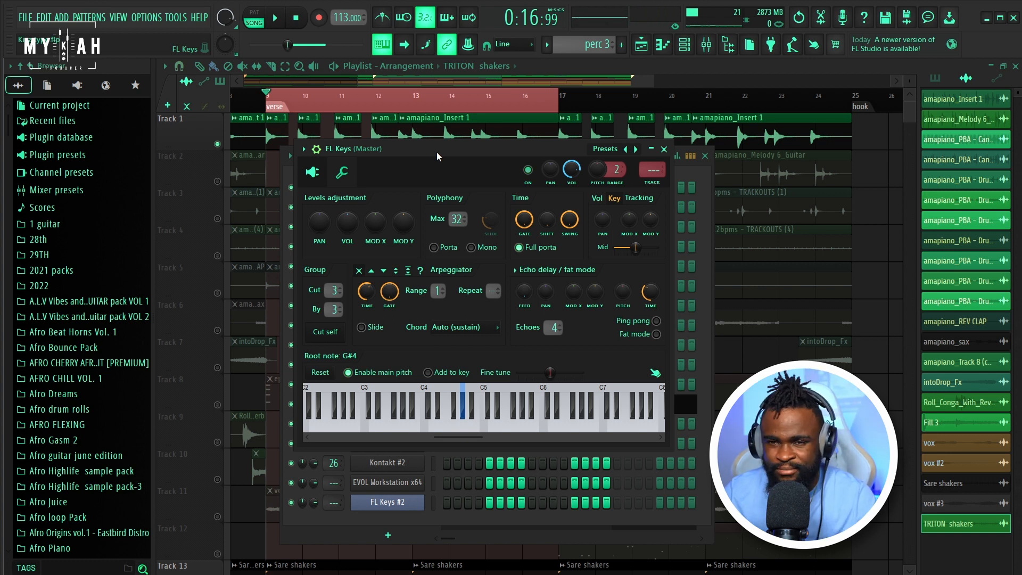
{"action": "left_click_drag", "start_coordinate": [387, 145], "coordinate": [409, 145]}
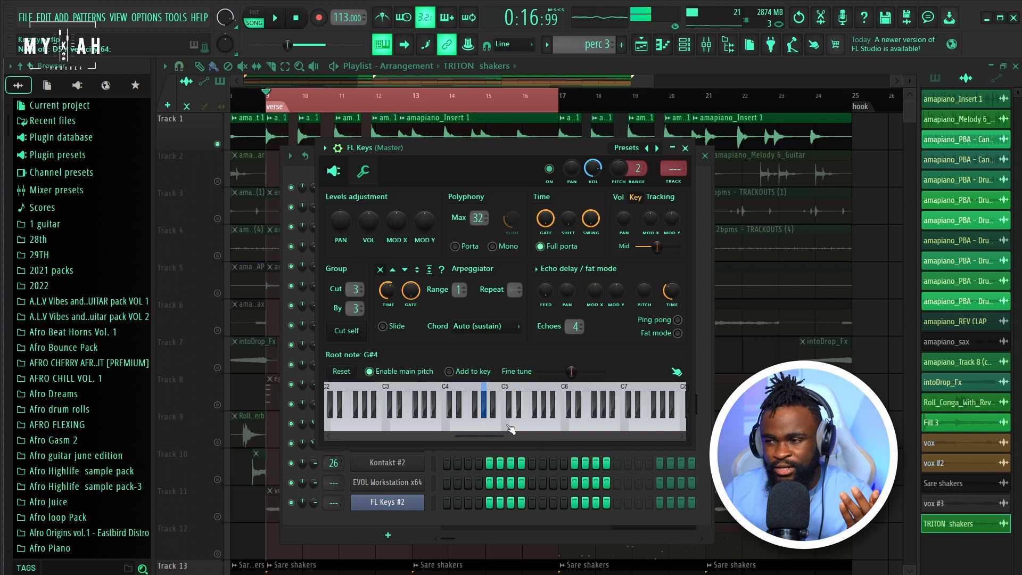
{"action": "key", "text": "space"}
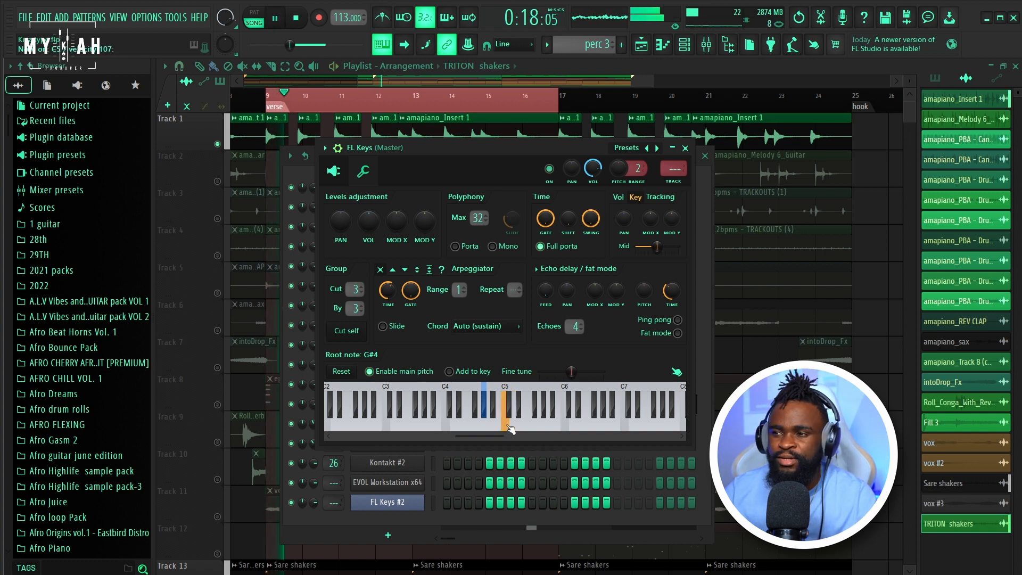
{"action": "key", "text": "space"}
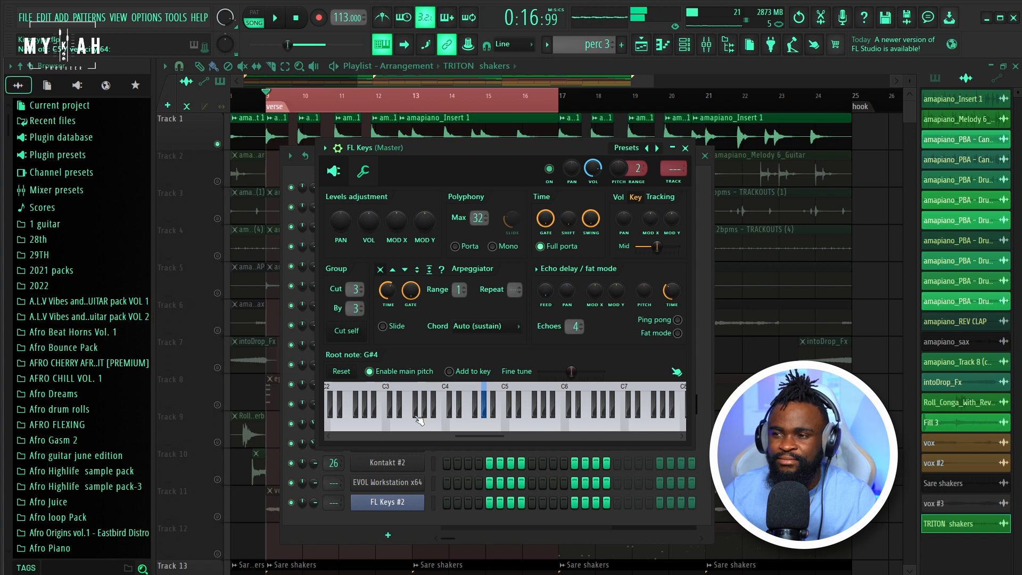
{"action": "left_click", "coordinate": [341, 372]}
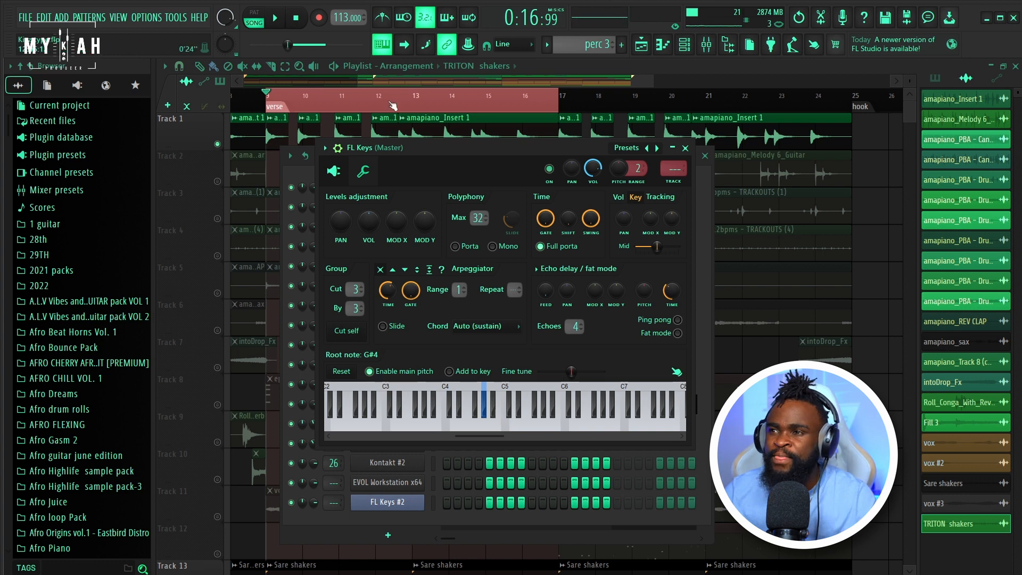
{"action": "left_click", "coordinate": [399, 85]}
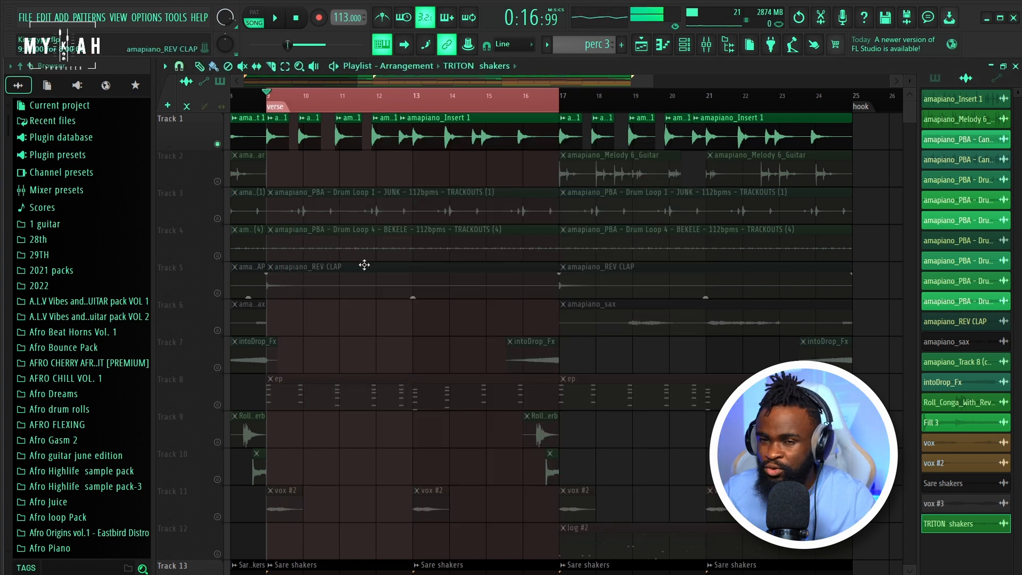
Play the verse loop while reviewing the active shaker, rim, snare and percussion tracks, and stop playback
{"action": "key", "text": "space"}
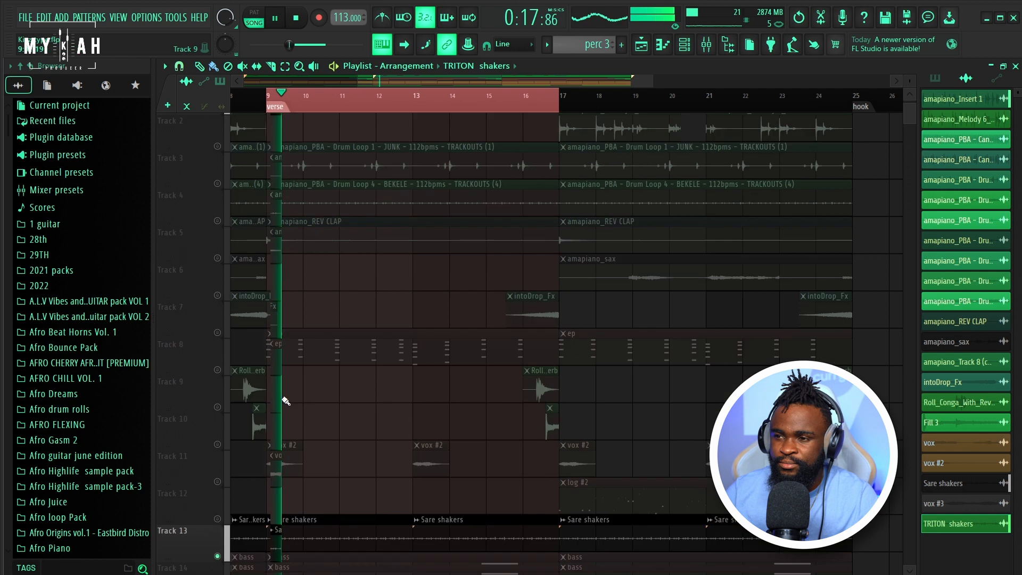
{"action": "scroll", "coordinate": [294, 398], "scroll_direction": "down", "scroll_amount": 7}
{"action": "scroll", "coordinate": [326, 360], "scroll_direction": "up", "scroll_amount": 7}
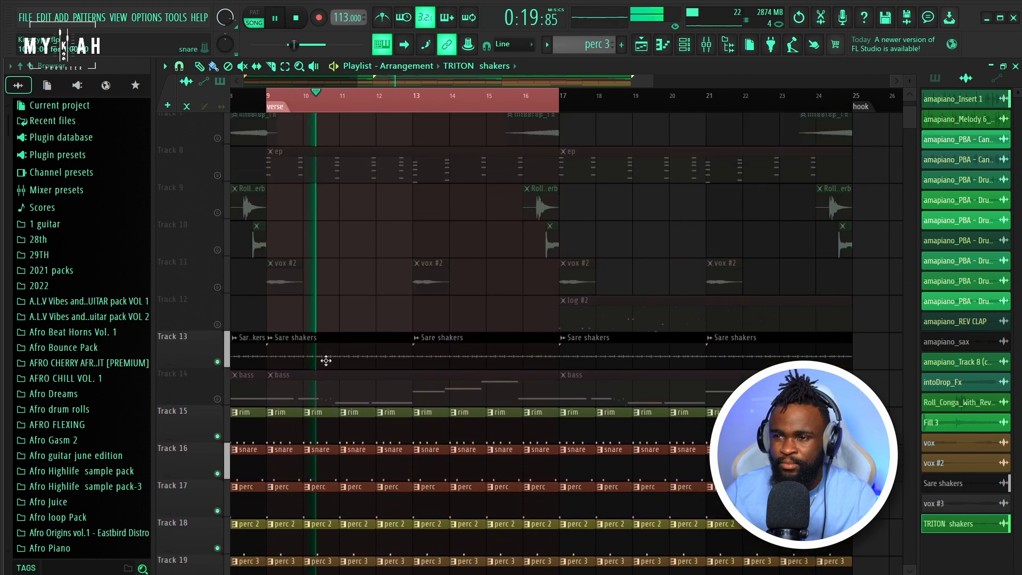
{"action": "scroll", "coordinate": [326, 360], "scroll_direction": "up", "scroll_amount": 1}
{"action": "key", "text": "space"}
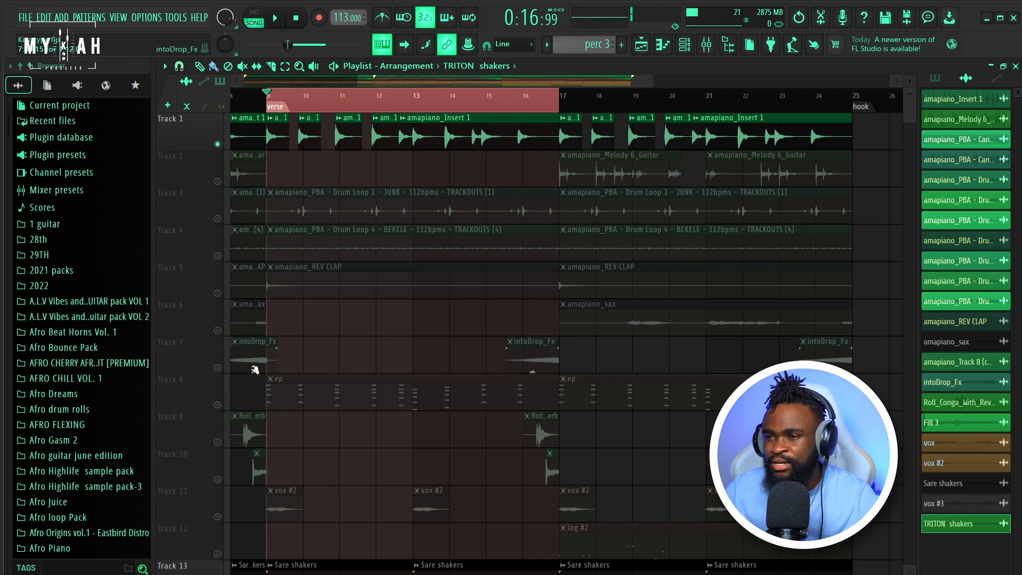
Open the verse's ep pattern in the piano roll and show its whole chord progression
{"action": "double_click", "coordinate": [276, 398]}
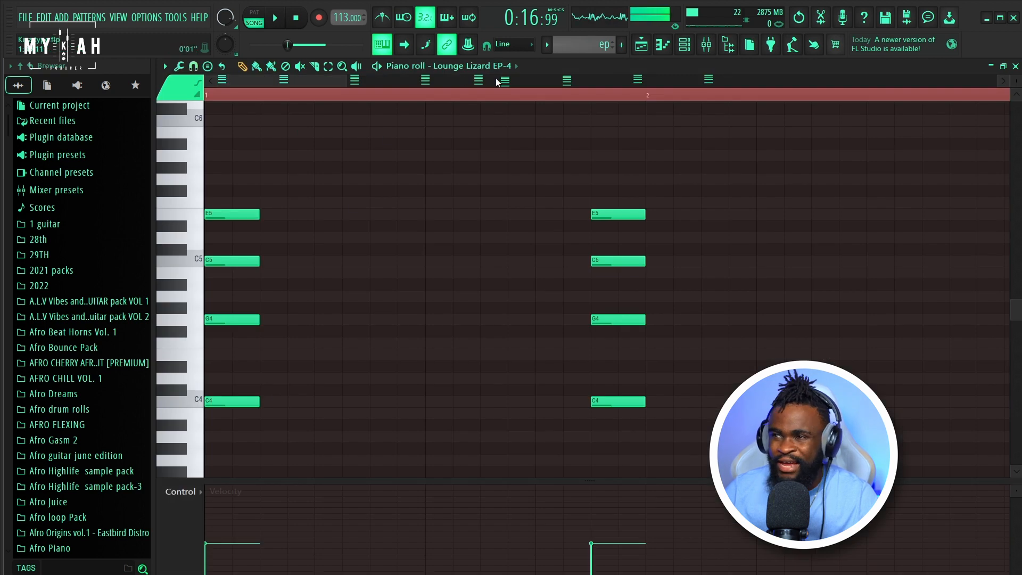
{"action": "left_click", "coordinate": [641, 47]}
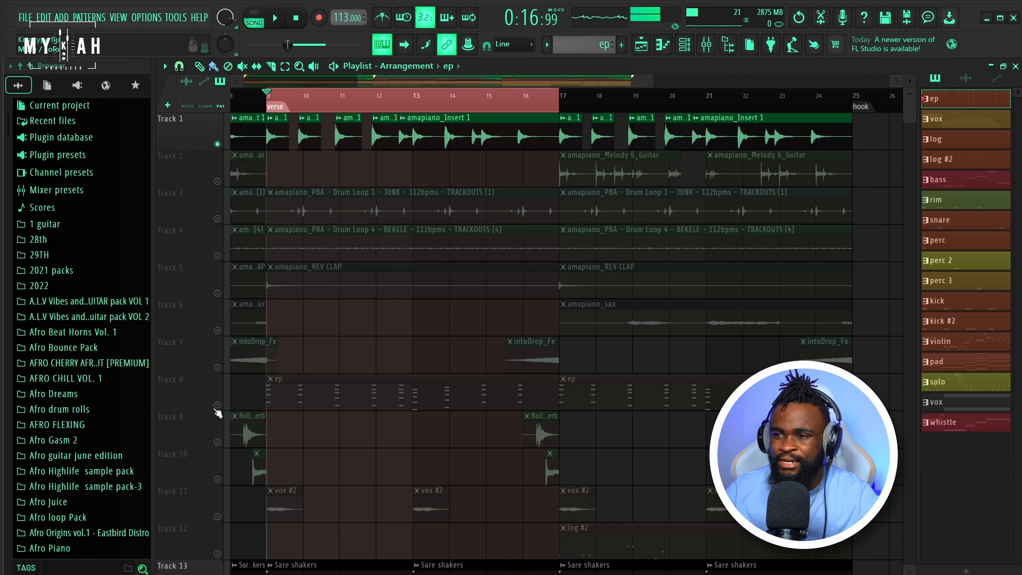
{"action": "double_click", "coordinate": [274, 397]}
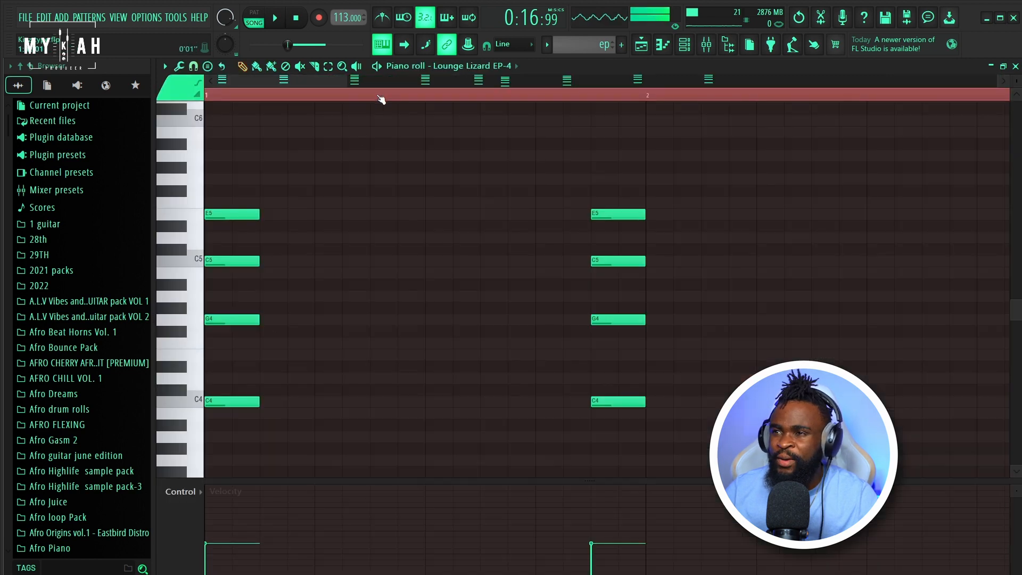
{"action": "scroll", "coordinate": [385, 85], "scroll_direction": "down", "scroll_amount": 5}
{"action": "scroll", "coordinate": [315, 87], "scroll_direction": "up", "scroll_amount": 5}
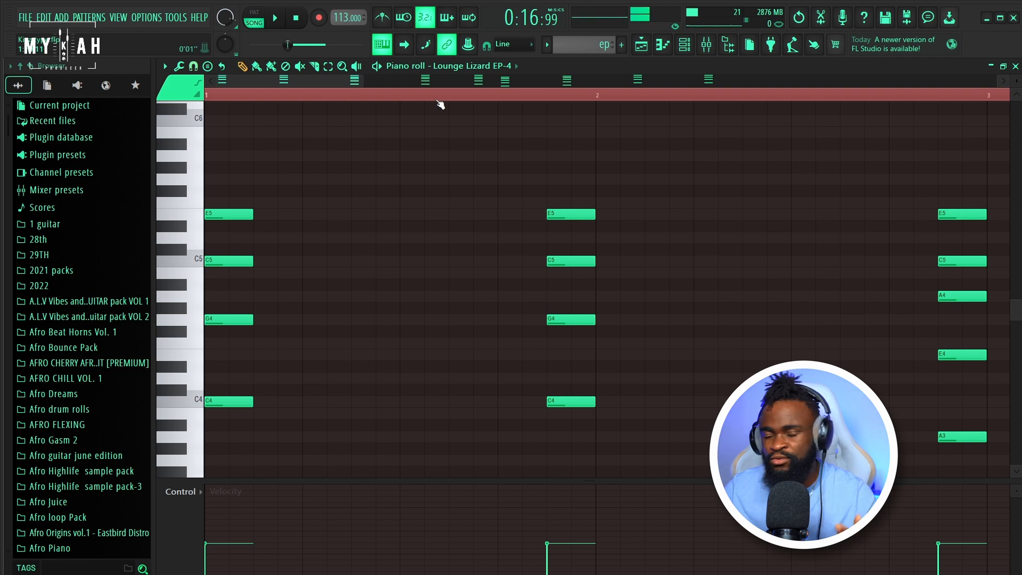
{"action": "scroll", "coordinate": [445, 94], "scroll_direction": "down", "scroll_amount": 4}
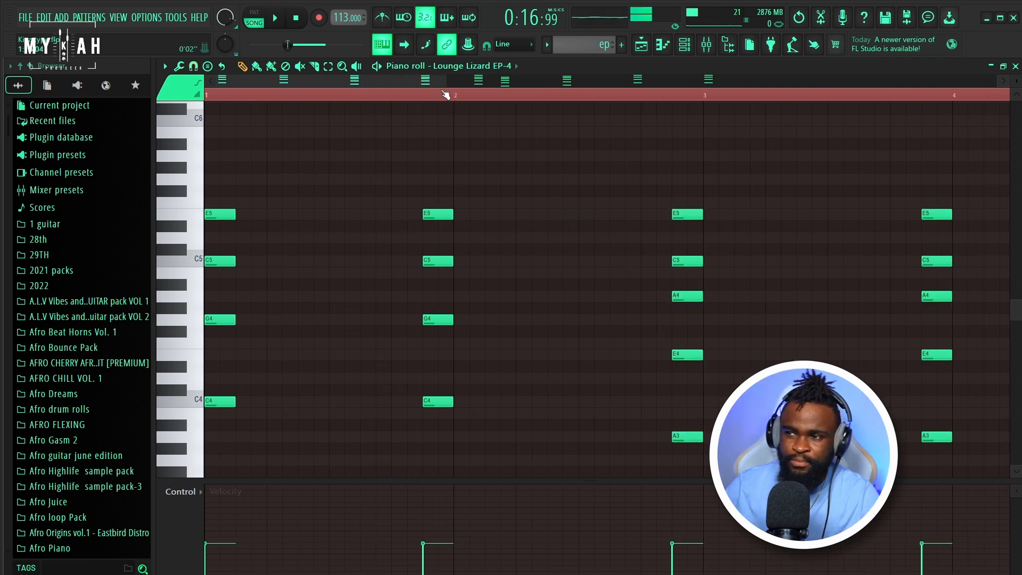
{"action": "scroll", "coordinate": [445, 95], "scroll_direction": "down", "scroll_amount": 4}
Show the Lounge Lizard EP-4 instrument from the channel rack, audition it, and return to the piano roll
{"action": "key", "text": "space"}
{"action": "key", "text": "space"}
{"action": "key", "text": "F6"}
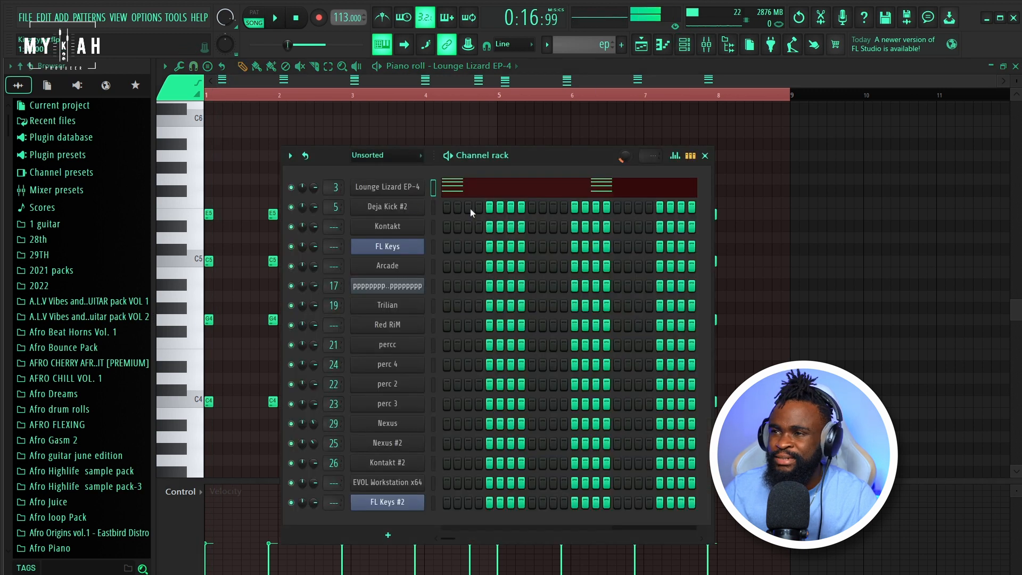
{"action": "left_click", "coordinate": [389, 187]}
{"action": "left_click_drag", "start_coordinate": [472, 228], "coordinate": [394, 171]}
{"action": "key", "text": "space"}
{"action": "key", "text": "space"}
{"action": "left_click", "coordinate": [359, 83]}
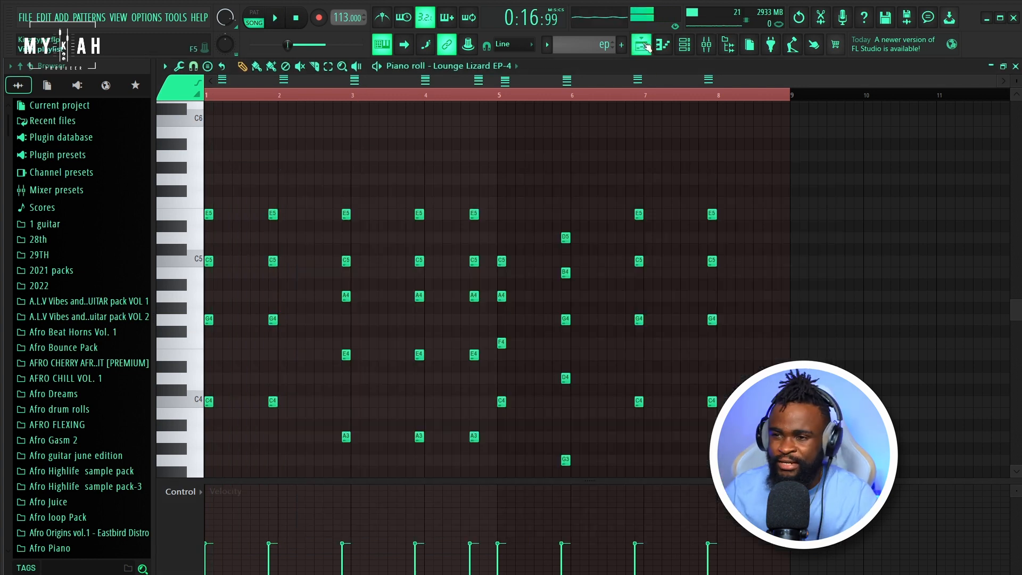
Play the ep chords on their own in pattern mode and stop playback
{"action": "key", "text": "space"}
{"action": "key", "text": "space"}
{"action": "left_click", "coordinate": [254, 15]}
{"action": "key", "text": "space"}
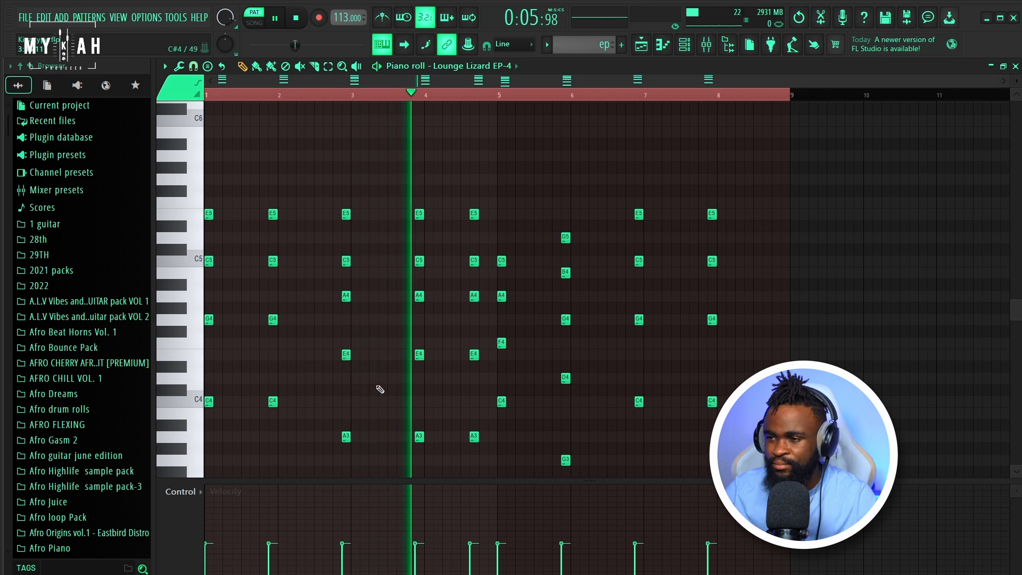
{"action": "key", "text": "space"}
Play the verse loop in song mode and unmute Track 8 (ep) and Track 4 (Drum Loop 4 - BEKELE)
{"action": "left_click", "coordinate": [256, 23]}
{"action": "key", "text": "space"}
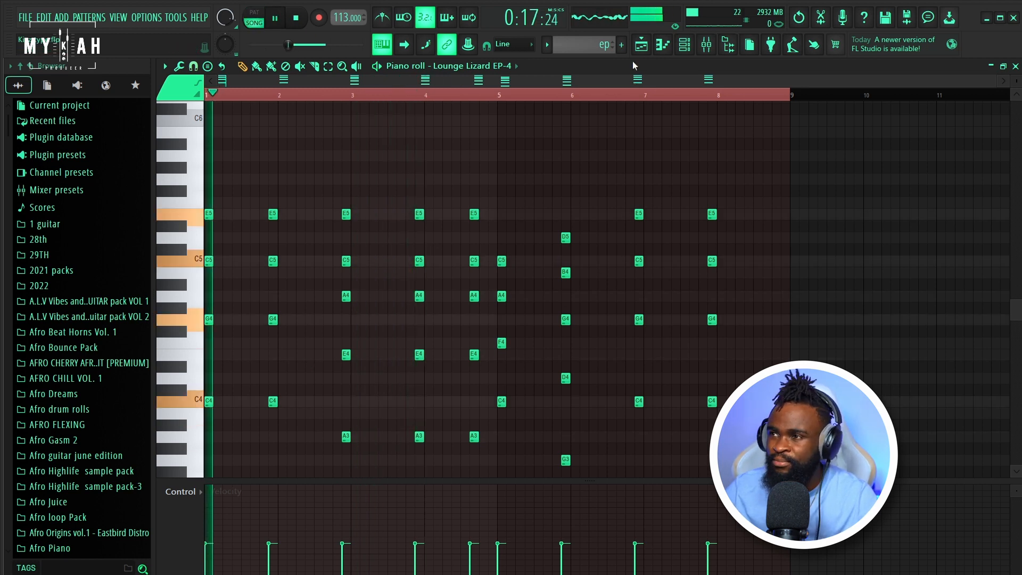
{"action": "key", "text": "F5"}
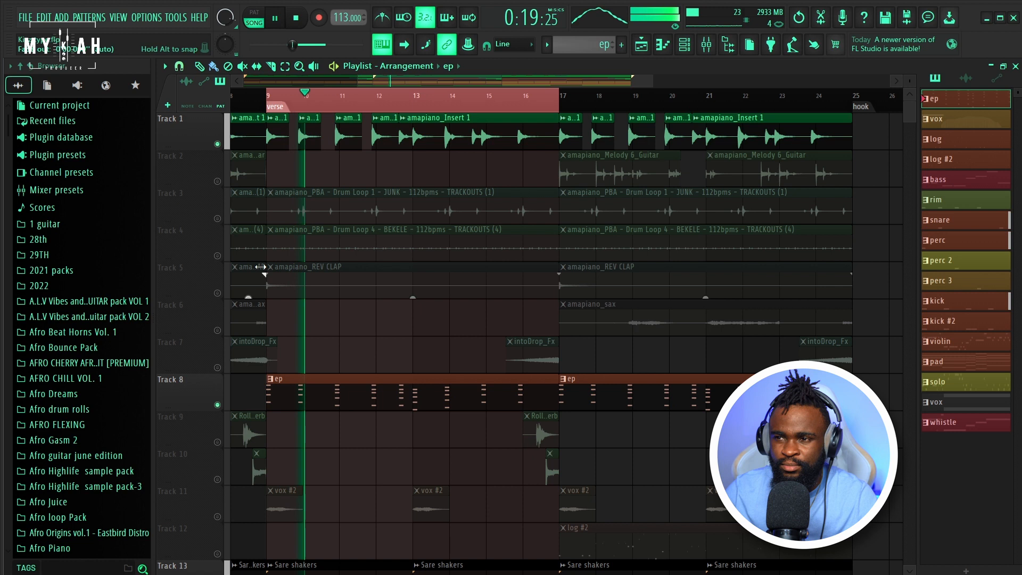
{"action": "left_click", "coordinate": [217, 255]}
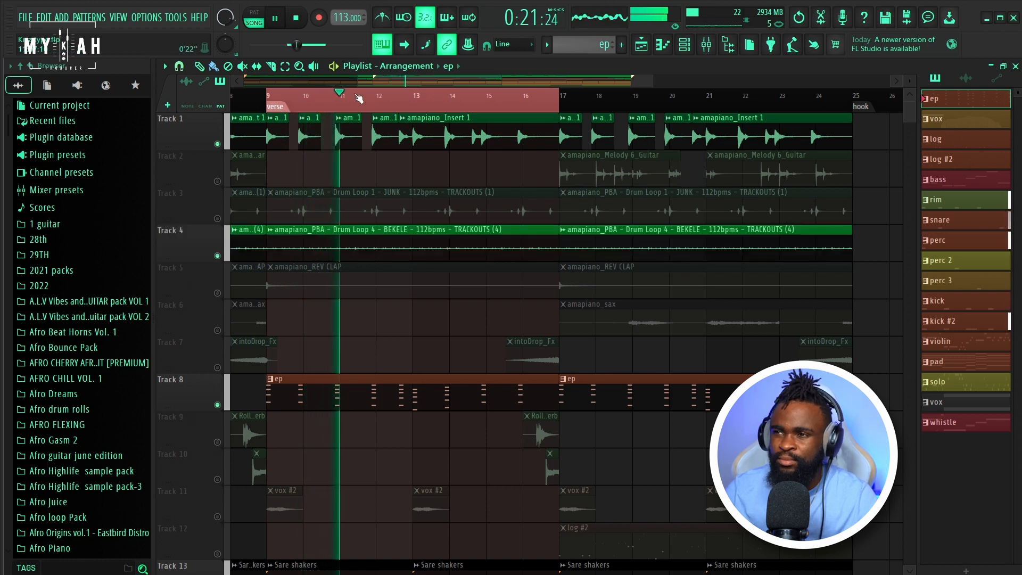
Unmute the vox #3 clips on Track 24 and play the verse from bar 12
{"action": "scroll", "coordinate": [417, 351], "scroll_direction": "down", "scroll_amount": 5}
{"action": "scroll", "coordinate": [436, 340], "scroll_direction": "down", "scroll_amount": 7}
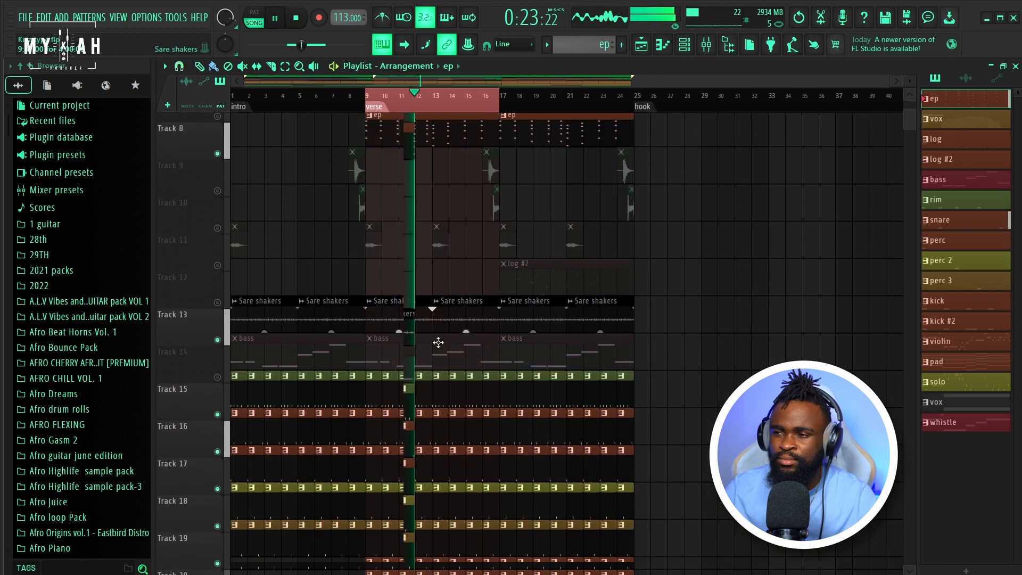
{"action": "key", "text": "space"}
{"action": "left_click", "coordinate": [217, 292]}
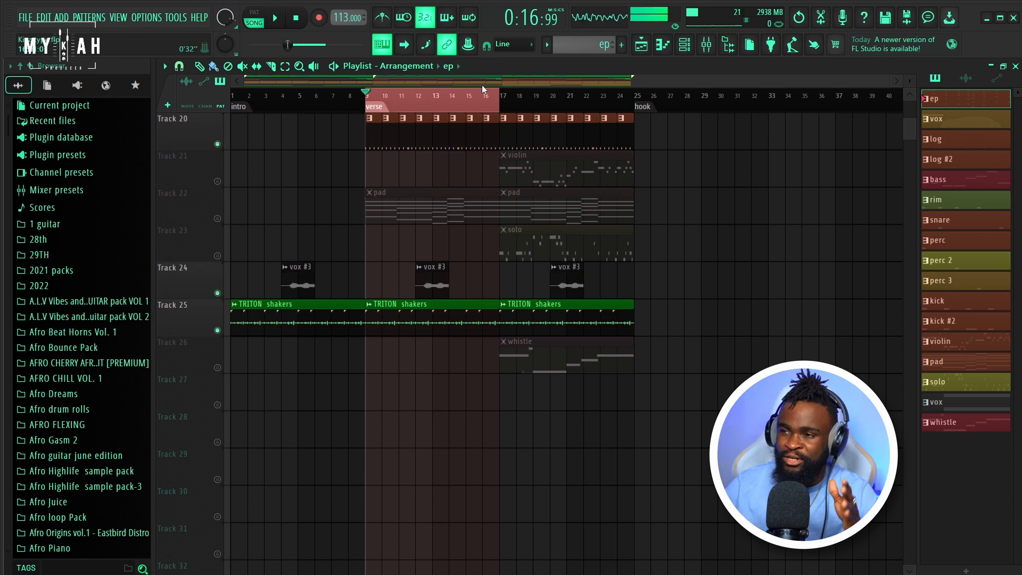
{"action": "scroll", "coordinate": [437, 106], "scroll_direction": "up", "scroll_amount": 5}
{"action": "left_click", "coordinate": [394, 107]}
{"action": "key", "text": "space"}
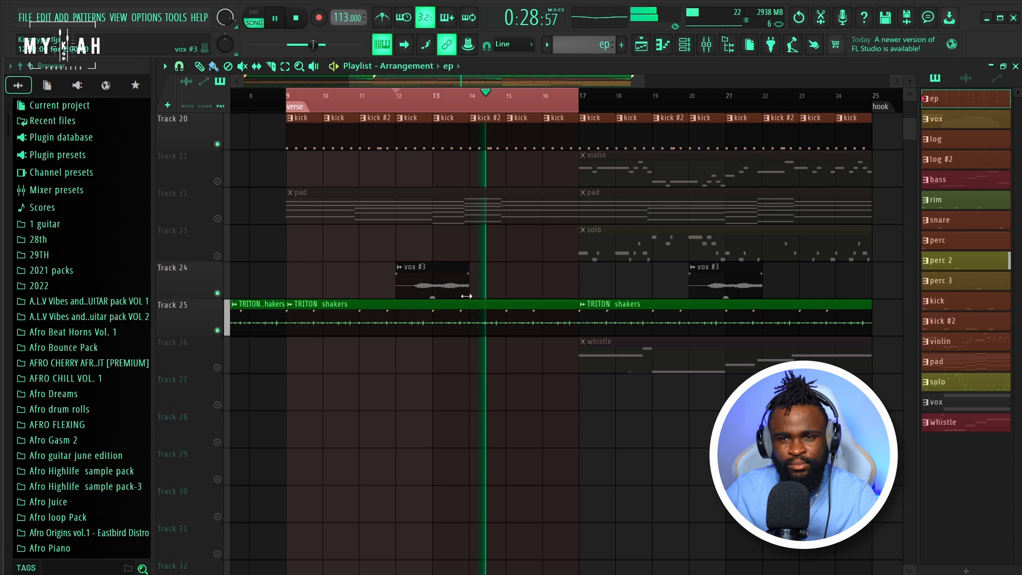
Listen to the verse, jumping back to bar 12 and ahead to bar 16, and stop playback
{"action": "scroll", "coordinate": [468, 293], "scroll_direction": "up", "scroll_amount": 6}
{"action": "scroll", "coordinate": [472, 289], "scroll_direction": "up", "scroll_amount": 14}
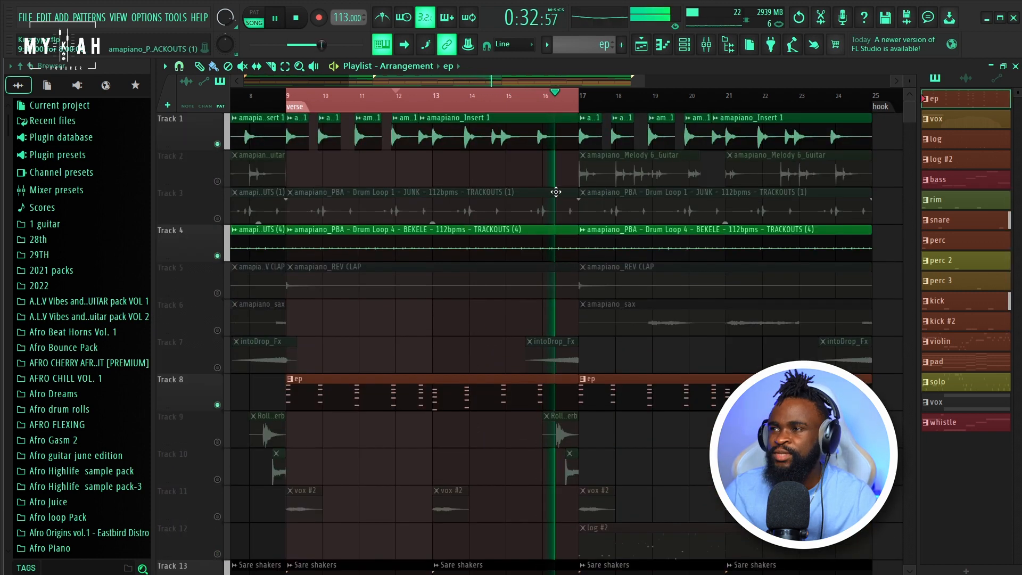
{"action": "left_click", "coordinate": [391, 96]}
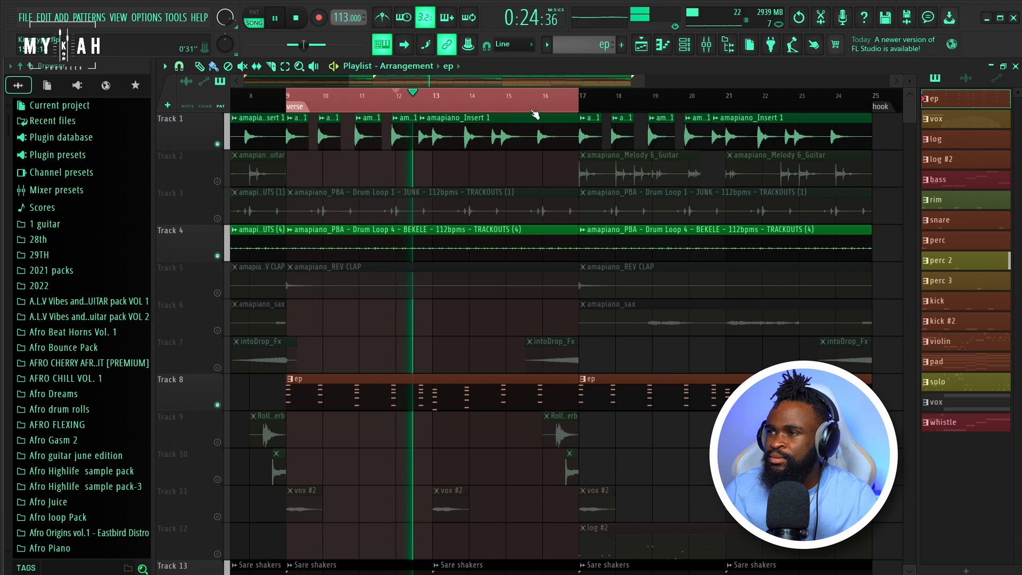
{"action": "left_click", "coordinate": [539, 96]}
{"action": "scroll", "coordinate": [479, 213], "scroll_direction": "down", "scroll_amount": 3}
{"action": "key", "text": "space"}
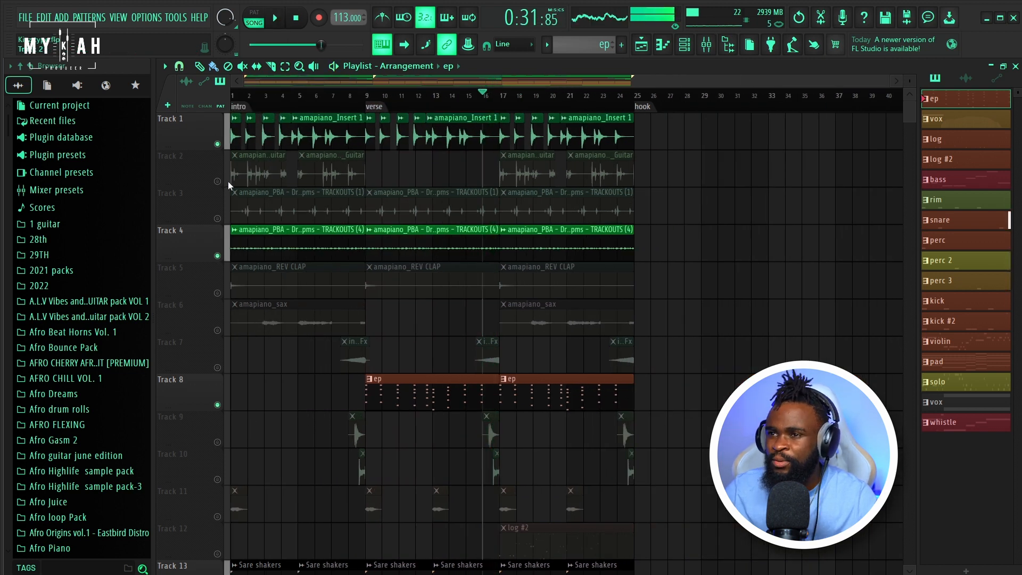
Unmute the amapiano_Melody 6_Guitar clips on Track 2 and play the arrangement from bar 17
{"action": "left_click", "coordinate": [218, 181]}
{"action": "scroll", "coordinate": [538, 112], "scroll_direction": "up", "scroll_amount": 5}
{"action": "left_click", "coordinate": [503, 109]}
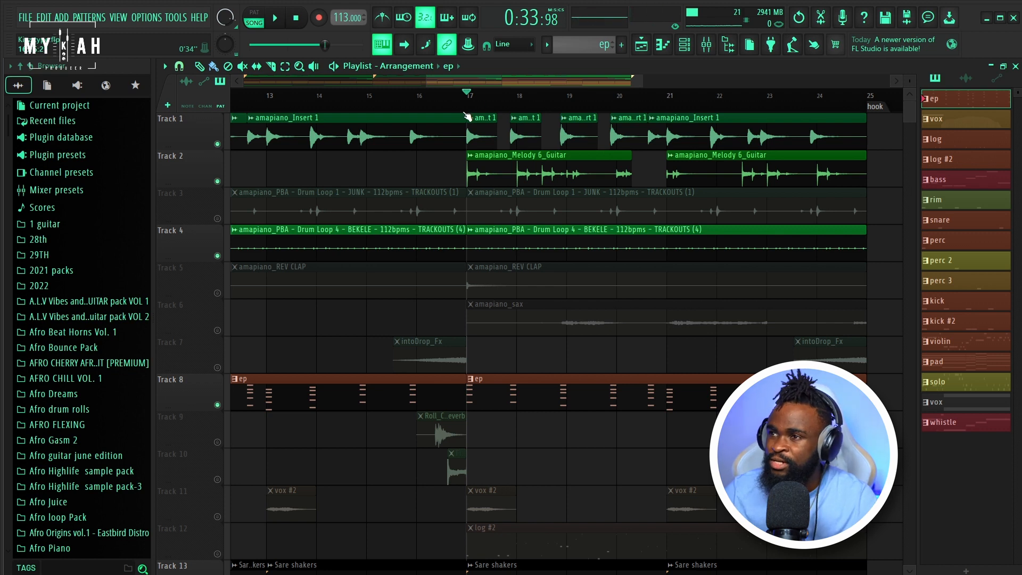
{"action": "left_click_drag", "start_coordinate": [472, 82], "coordinate": [504, 75]}
{"action": "key", "text": "space"}
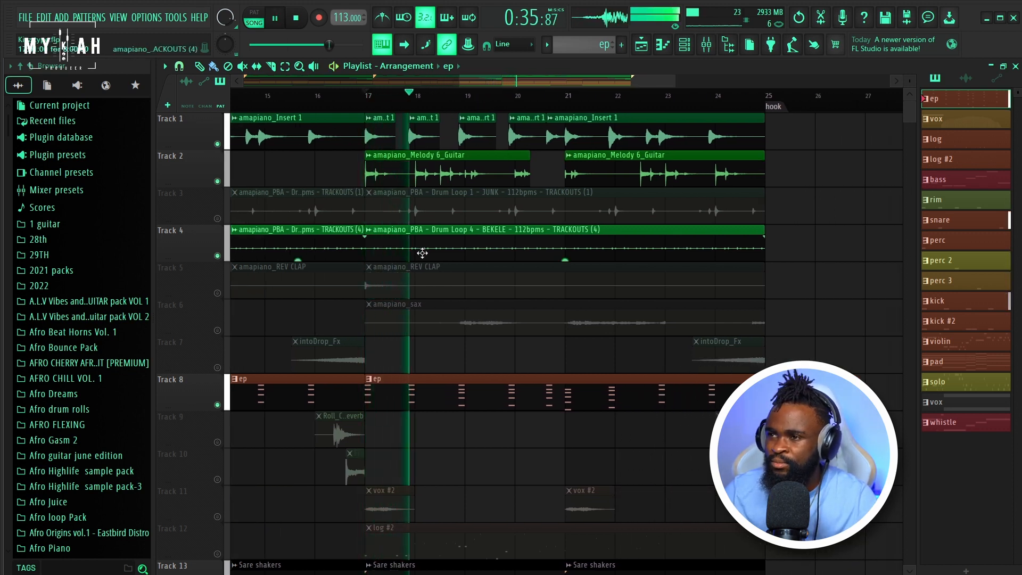
Look through the lower tracks down to TRITON shakers while the guitar section plays, and stop playback
{"action": "scroll", "coordinate": [429, 260], "scroll_direction": "down", "scroll_amount": 3}
{"action": "scroll", "coordinate": [434, 252], "scroll_direction": "up", "scroll_amount": 3}
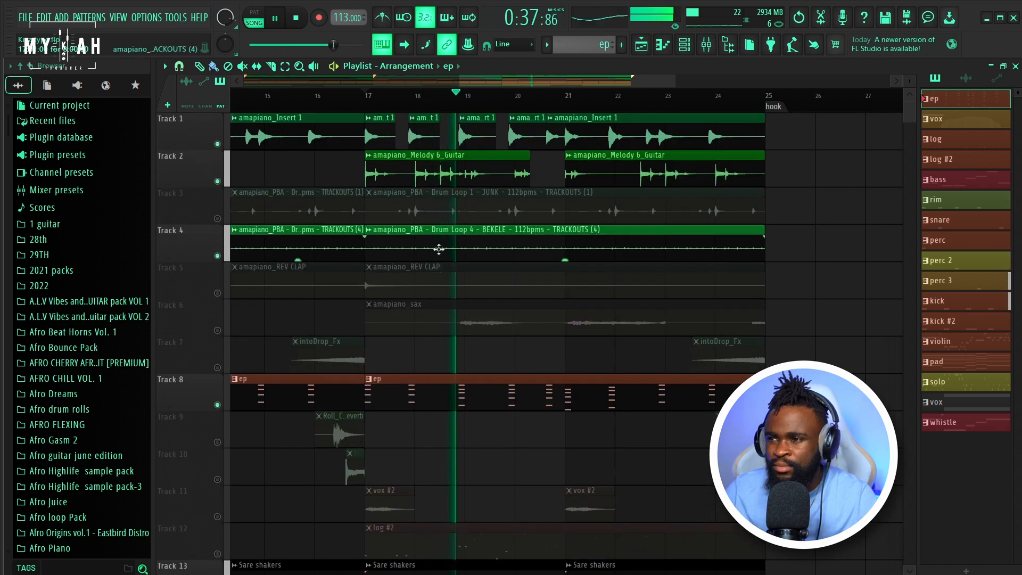
{"action": "scroll", "coordinate": [442, 243], "scroll_direction": "down", "scroll_amount": 2}
{"action": "scroll", "coordinate": [442, 243], "scroll_direction": "down", "scroll_amount": 17}
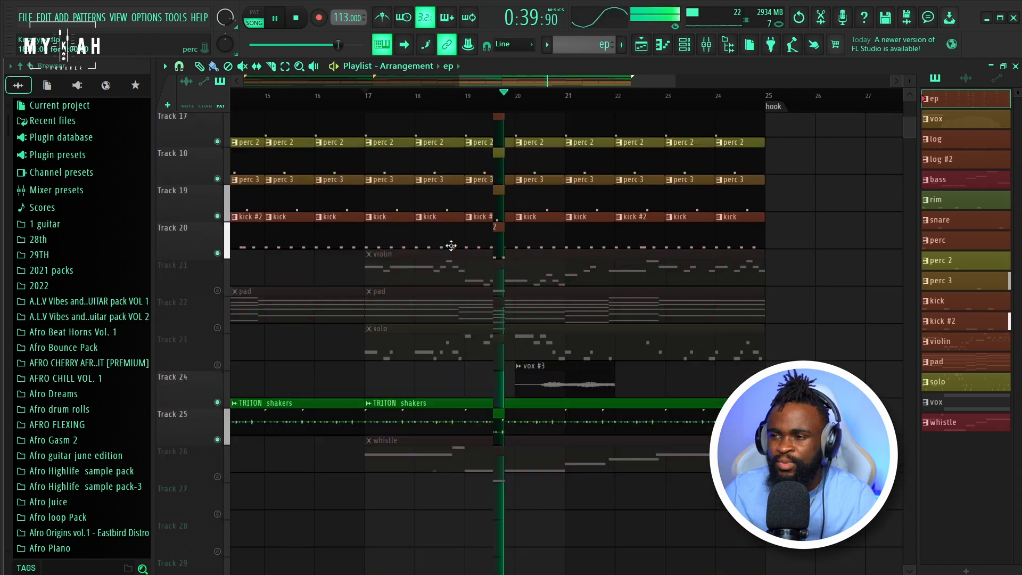
{"action": "scroll", "coordinate": [572, 110], "scroll_direction": "down", "scroll_amount": 6}
{"action": "key", "text": "space"}
Select the whole verse section from bar 9 to bar 25 and place the playhead at its start
{"action": "double_click", "coordinate": [367, 106]}
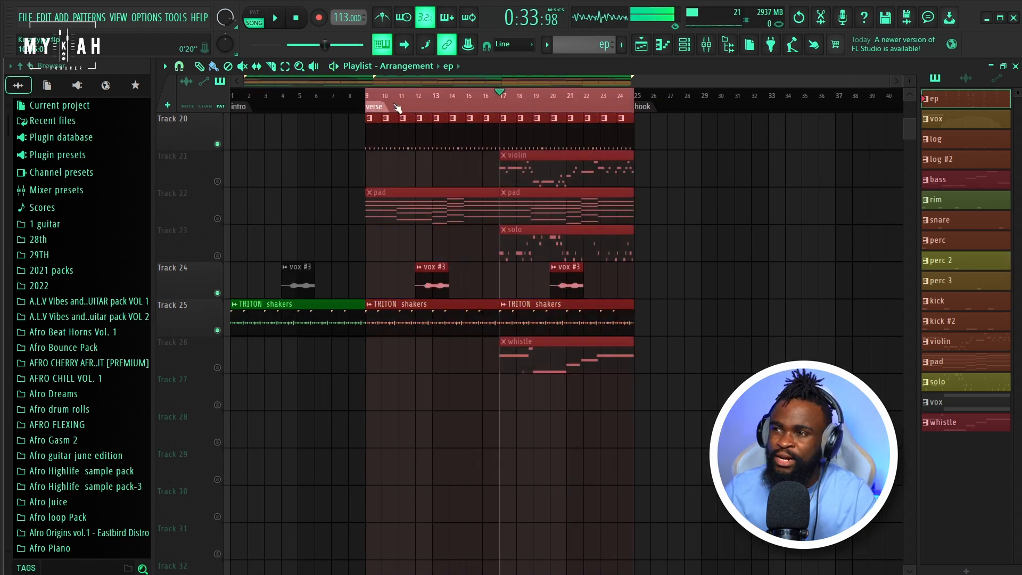
{"action": "scroll", "coordinate": [458, 121], "scroll_direction": "up", "scroll_amount": 3}
{"action": "left_click", "coordinate": [373, 106]}
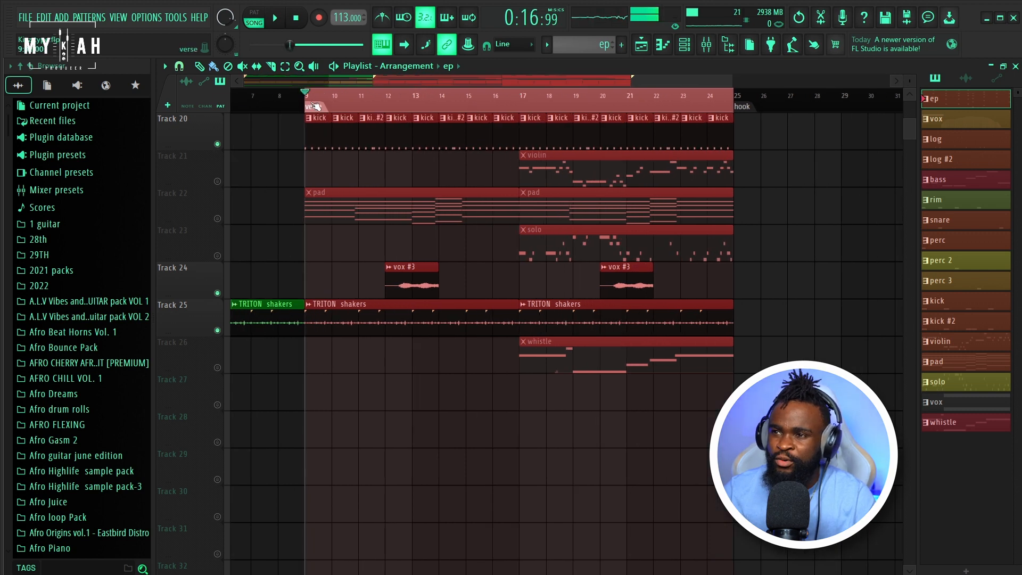
Play the pad pattern in pattern mode, show its channel in the channel rack, and reposition the rack
{"action": "left_click", "coordinate": [335, 211]}
{"action": "key", "text": "l"}
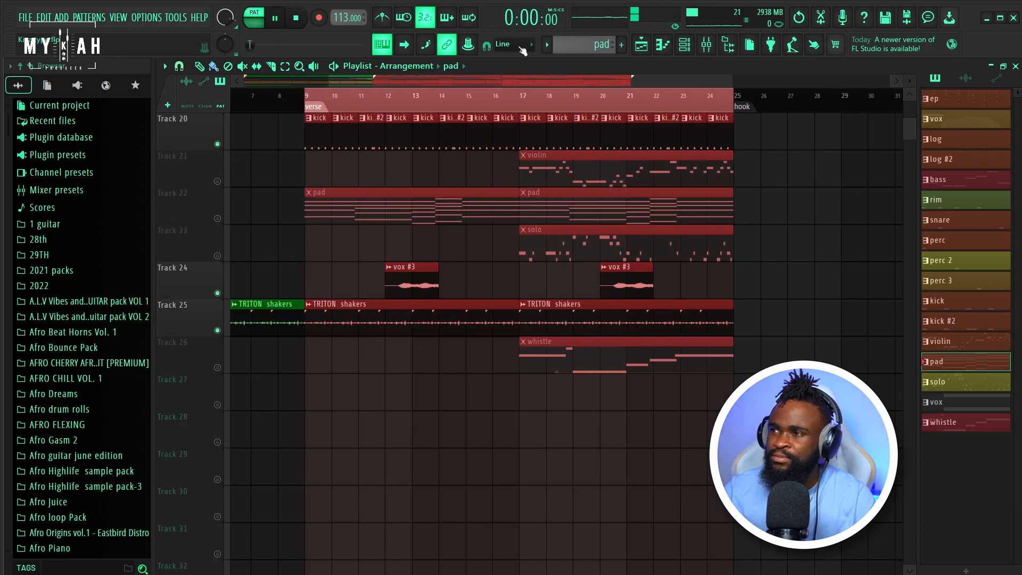
{"action": "left_click", "coordinate": [676, 52]}
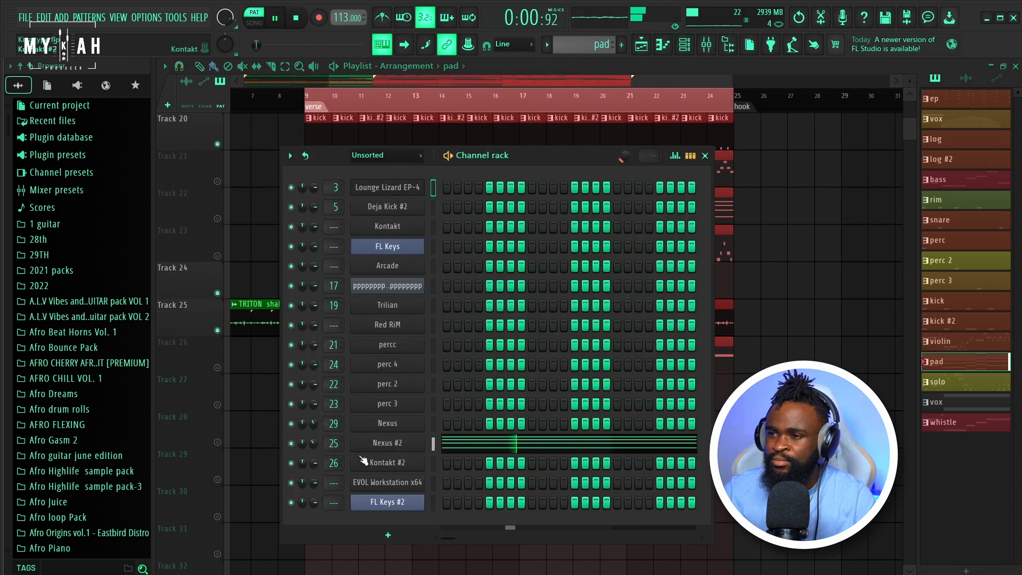
{"action": "left_click_drag", "start_coordinate": [555, 156], "coordinate": [532, 146]}
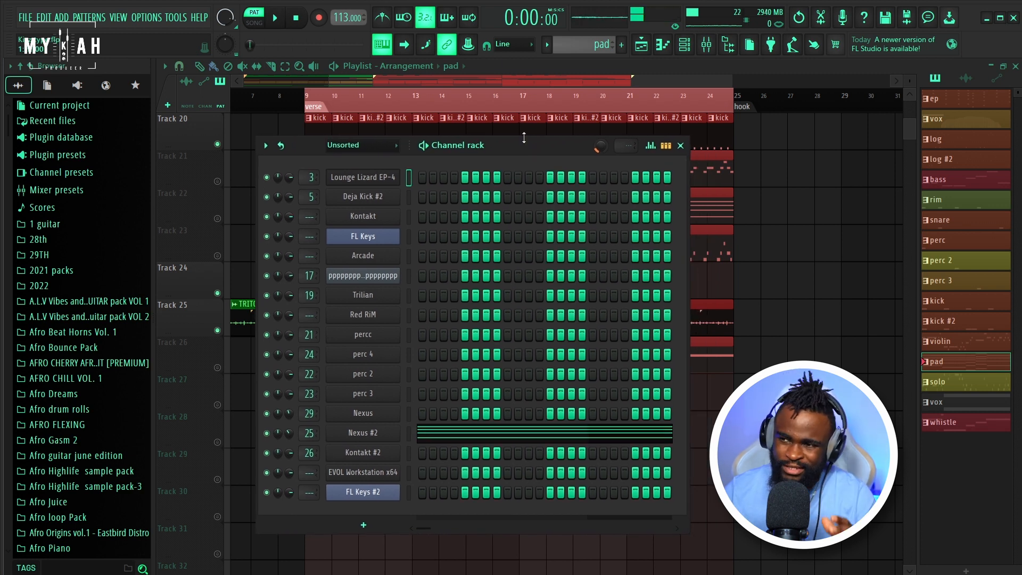
Try the Nexus #2 channel at its reset volume while the pad pattern plays, and undo the volume change
{"action": "right_click", "coordinate": [287, 435]}
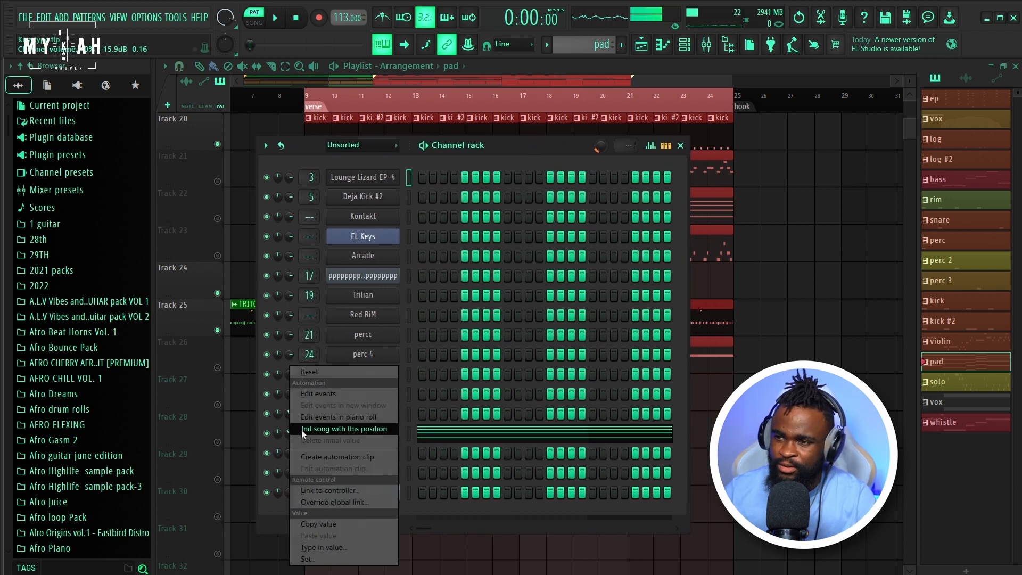
{"action": "left_click", "coordinate": [318, 372]}
{"action": "key", "text": "space"}
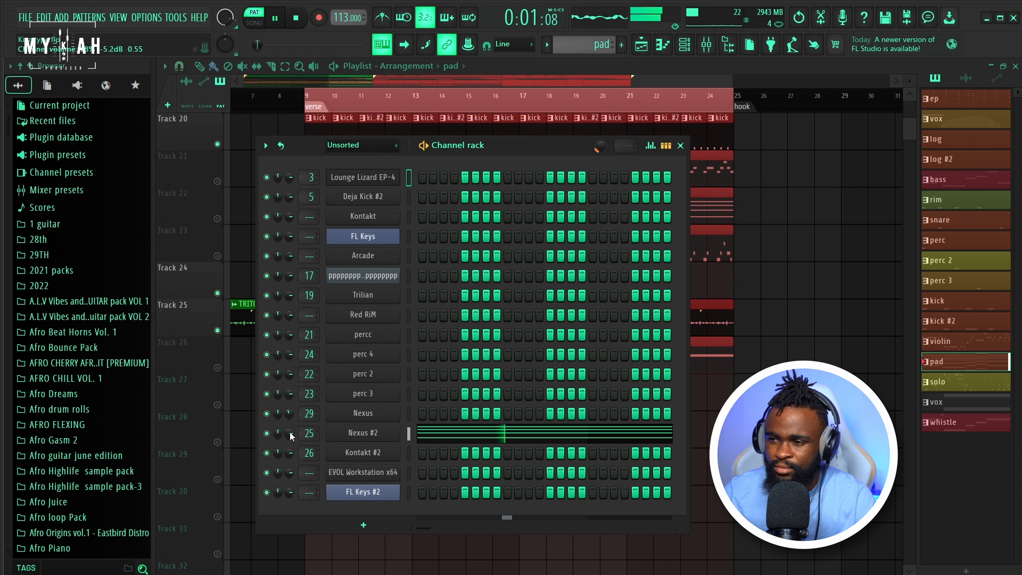
{"action": "key", "text": "space"}
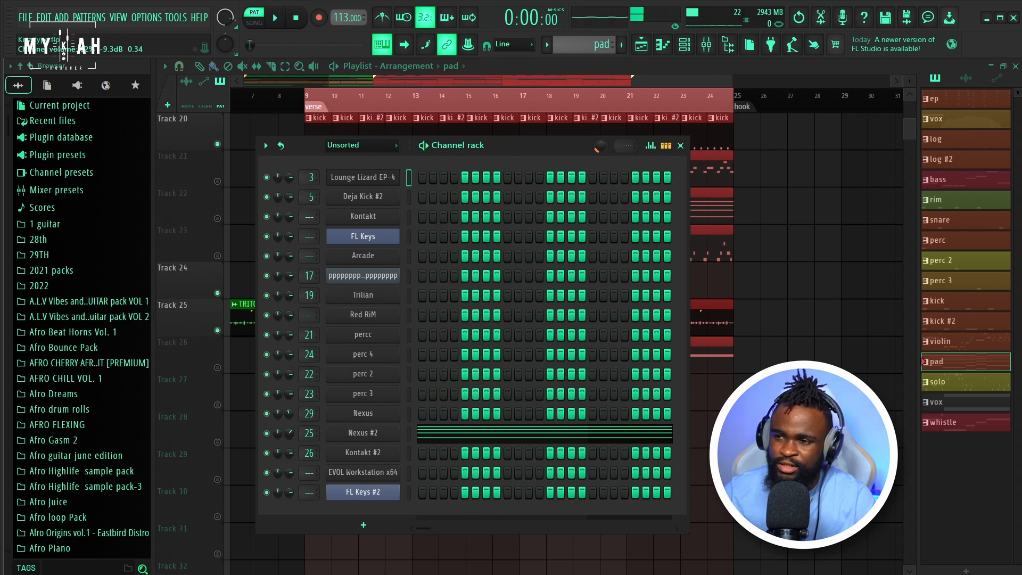
{"action": "key", "text": "ctrl+z"}
Play the pad pattern and show its Nexus #2 instrument, repositioning the channel rack and instrument window
{"action": "left_click_drag", "start_coordinate": [515, 146], "coordinate": [554, 135]}
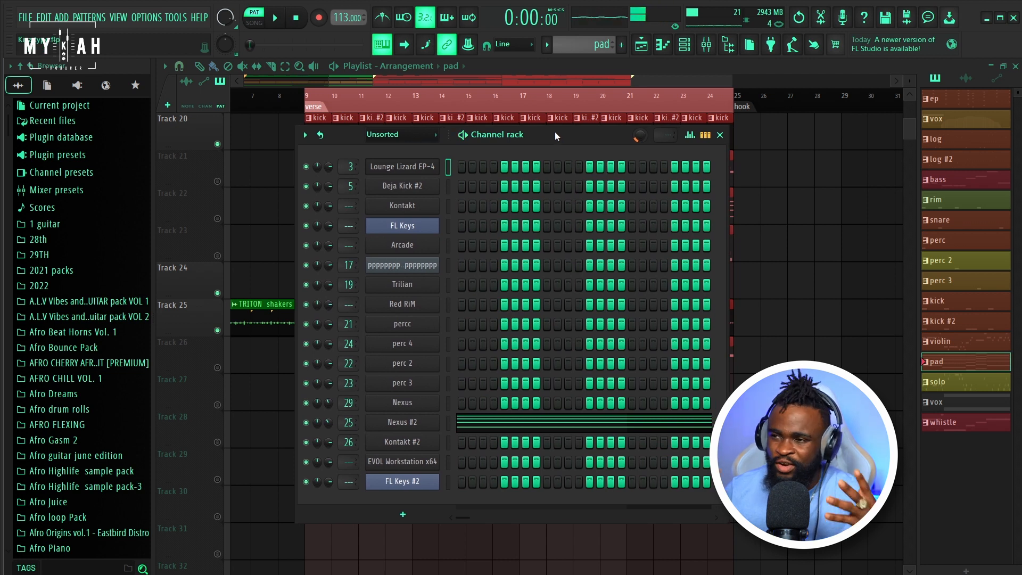
{"action": "key", "text": "space"}
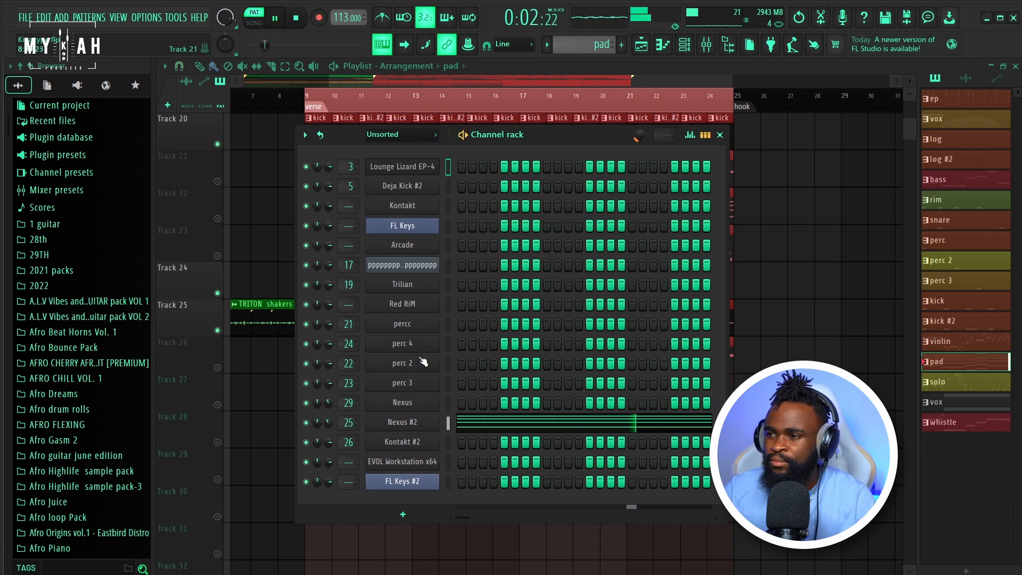
{"action": "left_click", "coordinate": [416, 421]}
{"action": "key", "text": "space"}
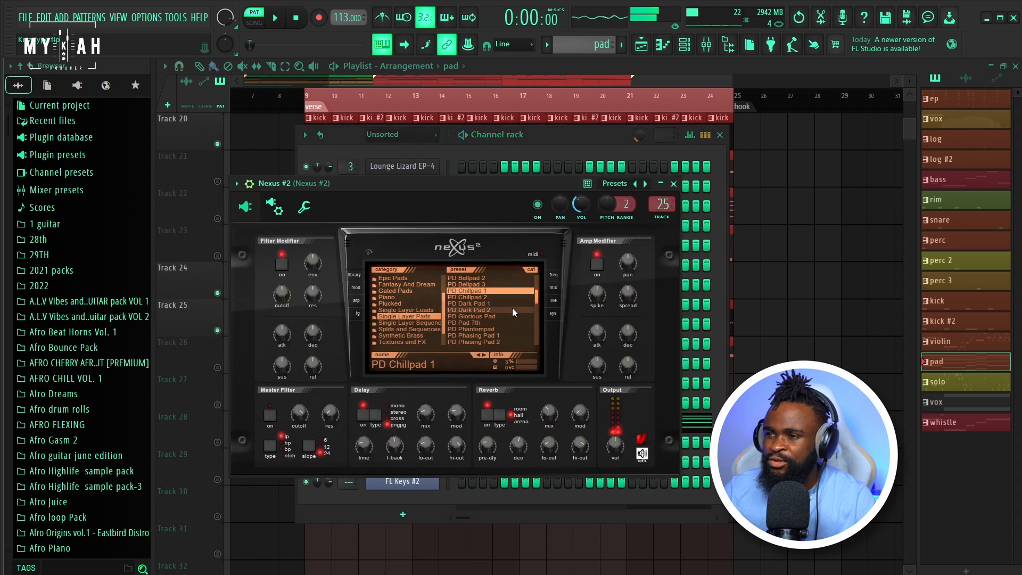
{"action": "left_click_drag", "start_coordinate": [390, 186], "coordinate": [415, 156]}
{"action": "key", "text": "space"}
Show the Fruity parametric EQ 2 on the Nexus #2 mixer track while the pad plays, and return to the playlist
{"action": "left_click", "coordinate": [706, 49]}
{"action": "key", "text": "space"}
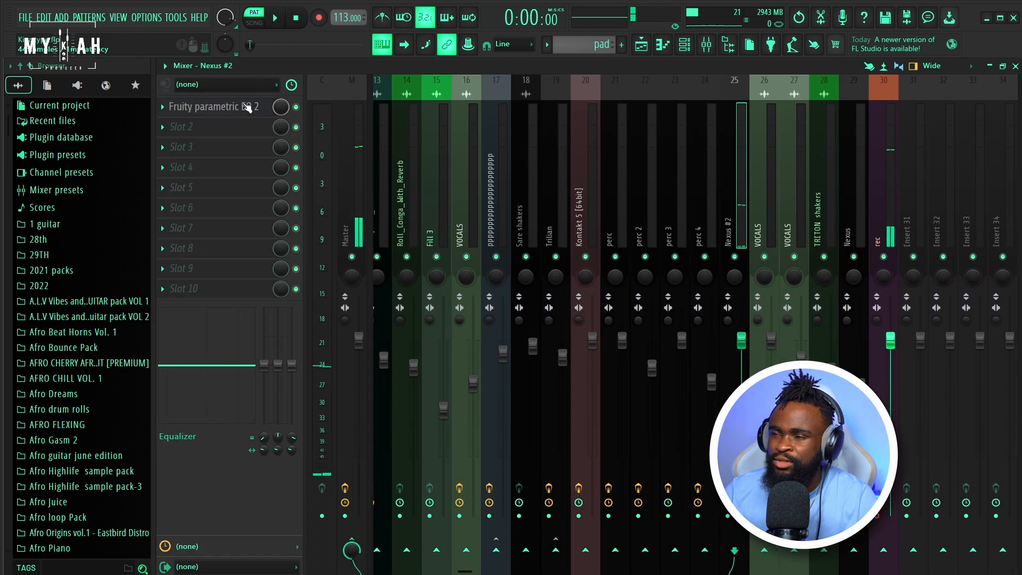
{"action": "left_click", "coordinate": [248, 107]}
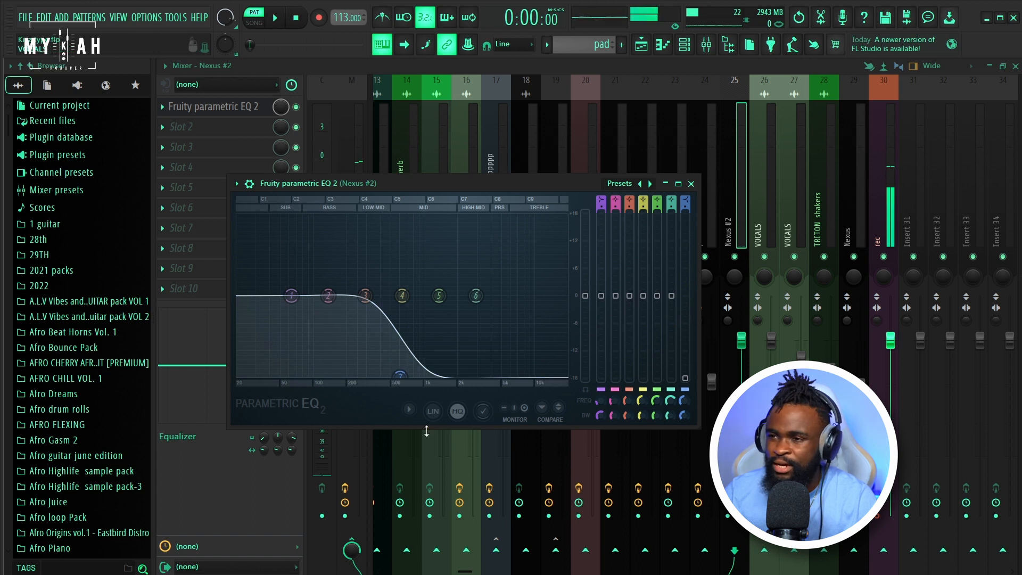
{"action": "key", "text": "space"}
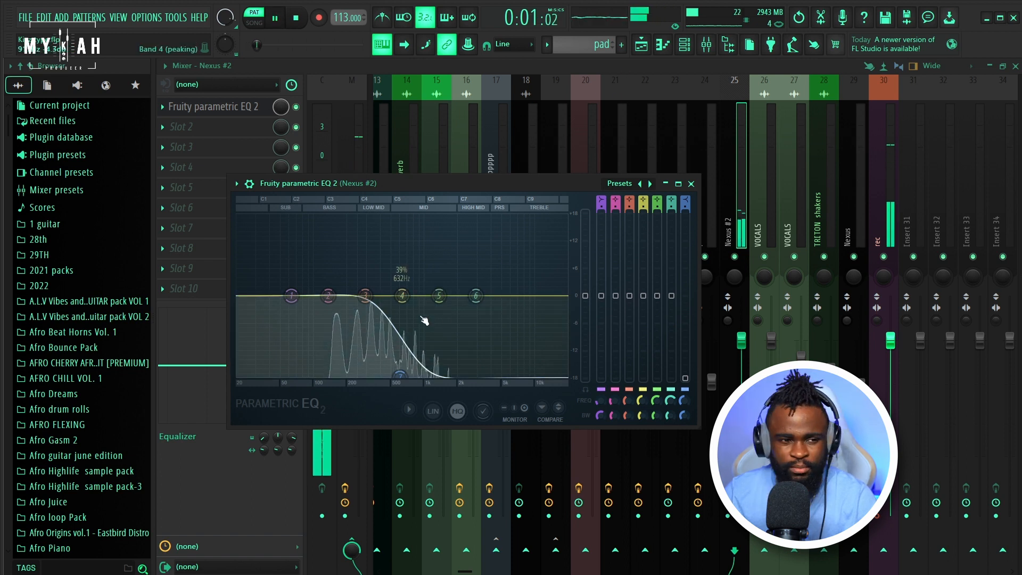
{"action": "left_click", "coordinate": [643, 51]}
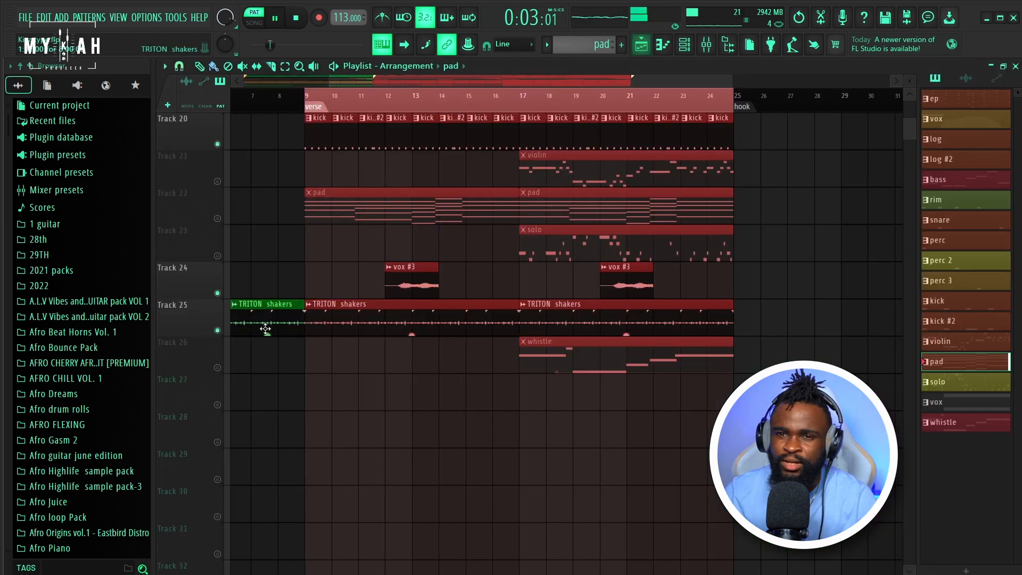
{"action": "key", "text": "space"}
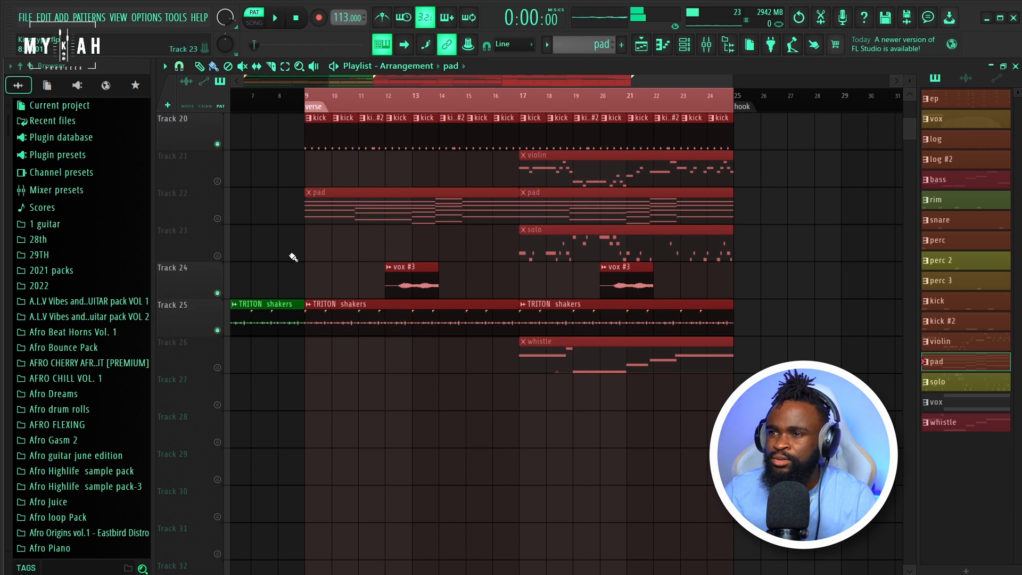
Unmute the pad clips on Track 22 and play the verse in song mode from bar 9
{"action": "left_click", "coordinate": [217, 219]}
{"action": "left_click", "coordinate": [254, 23]}
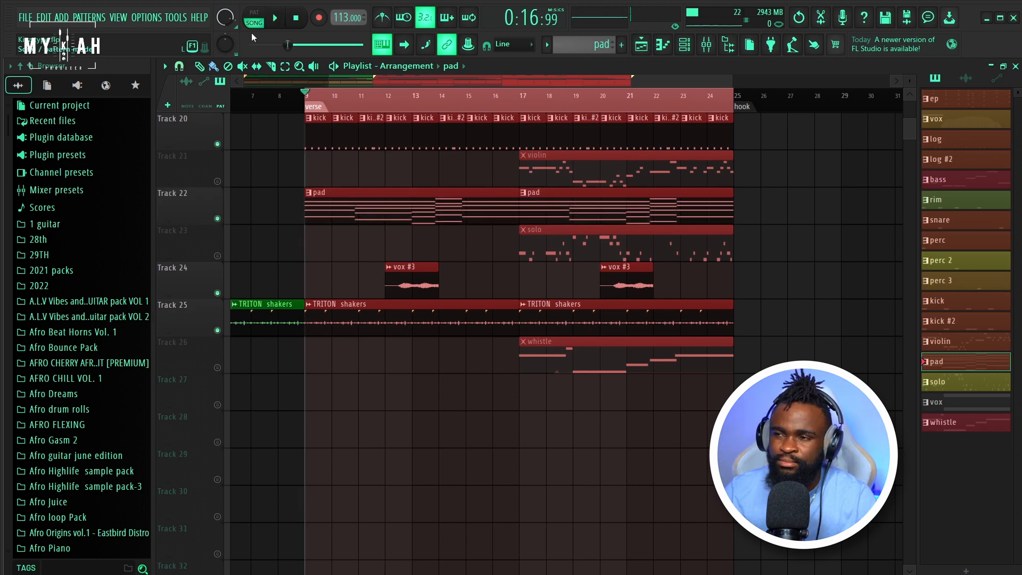
{"action": "key", "text": "space"}
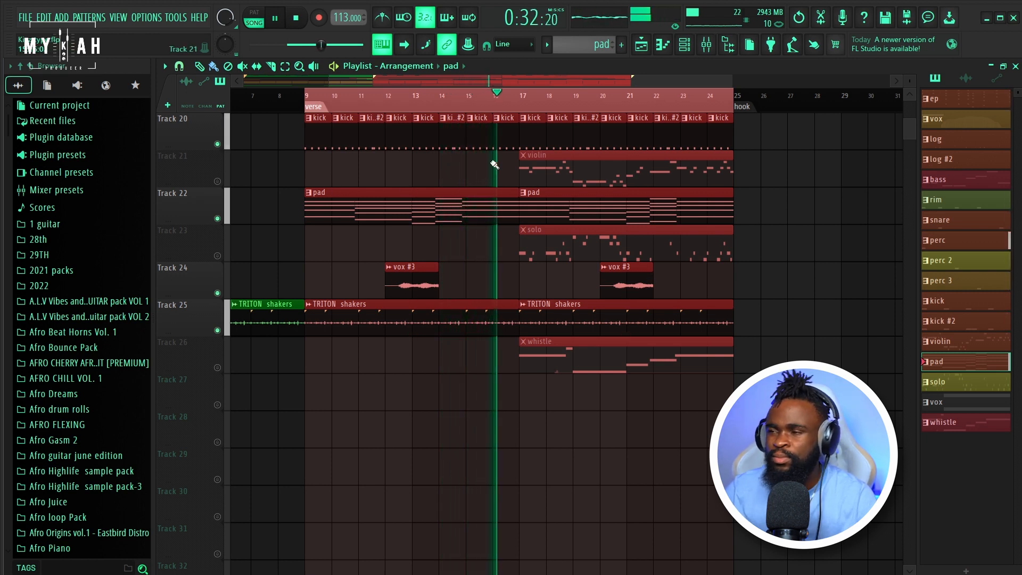
{"action": "scroll", "coordinate": [530, 109], "scroll_direction": "down", "scroll_amount": 3}
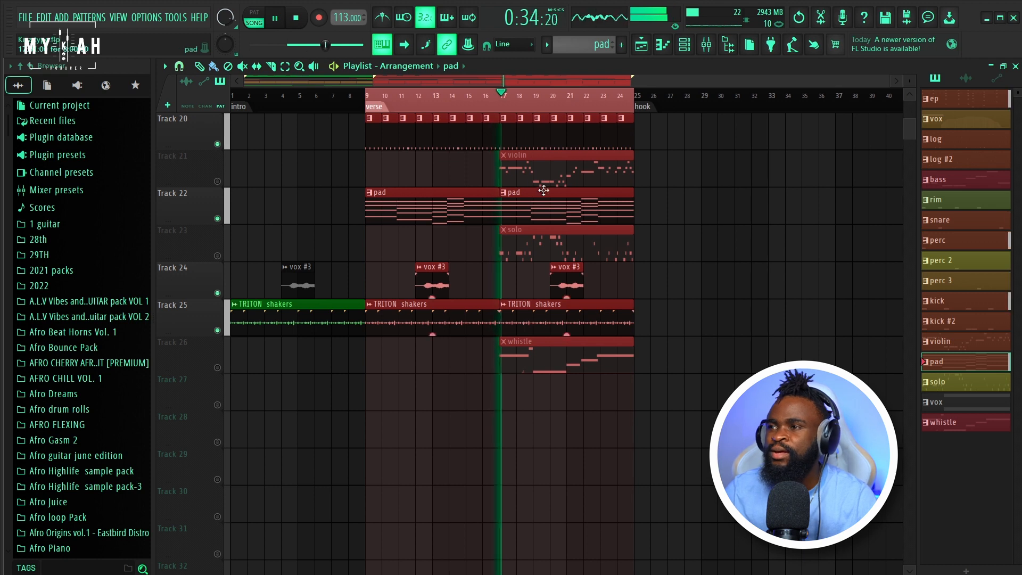
{"action": "key", "text": "space"}
Select the violin pattern, show its Kontakt #2 instrument from the channel rack, and play it in pattern mode
{"action": "scroll", "coordinate": [518, 437], "scroll_direction": "up", "scroll_amount": 4}
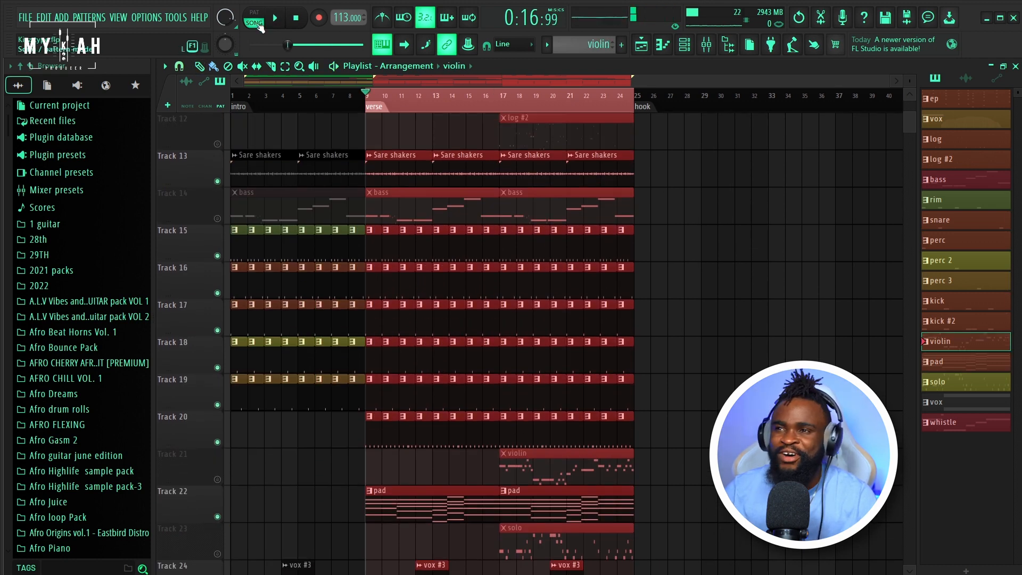
{"action": "left_click", "coordinate": [689, 48]}
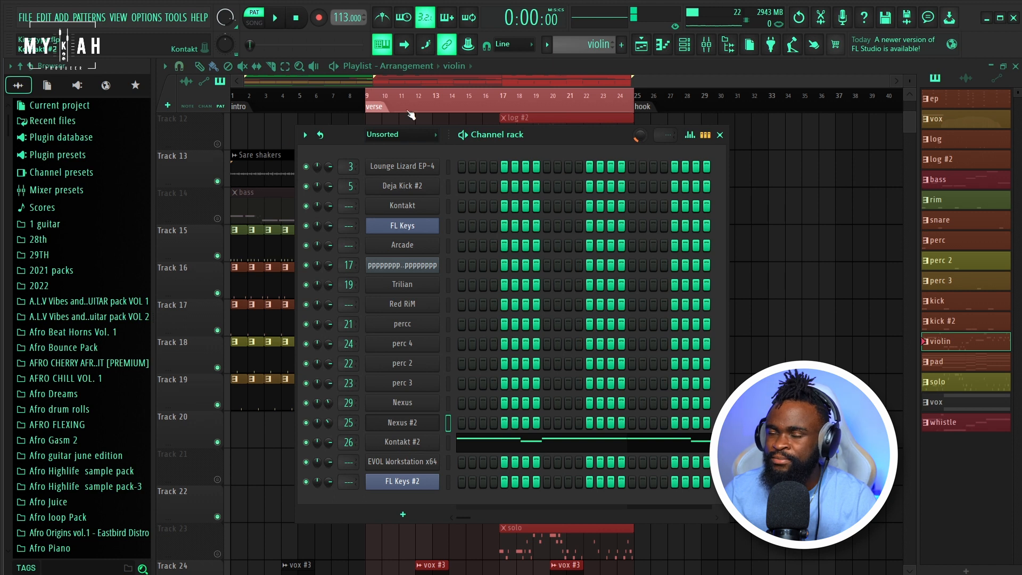
{"action": "left_click", "coordinate": [410, 225]}
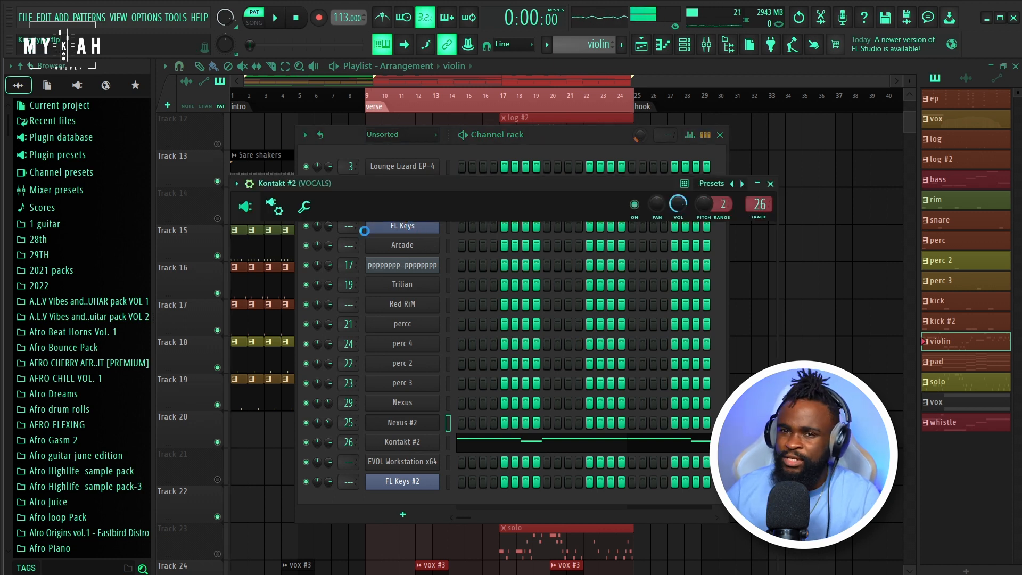
{"action": "left_click_drag", "start_coordinate": [429, 184], "coordinate": [394, 140]}
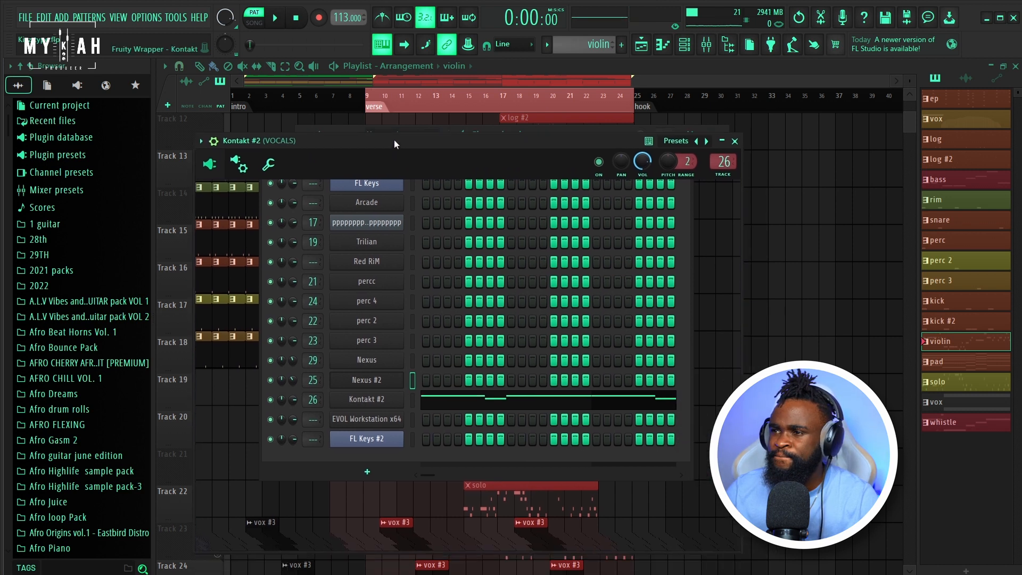
{"action": "key", "text": "space"}
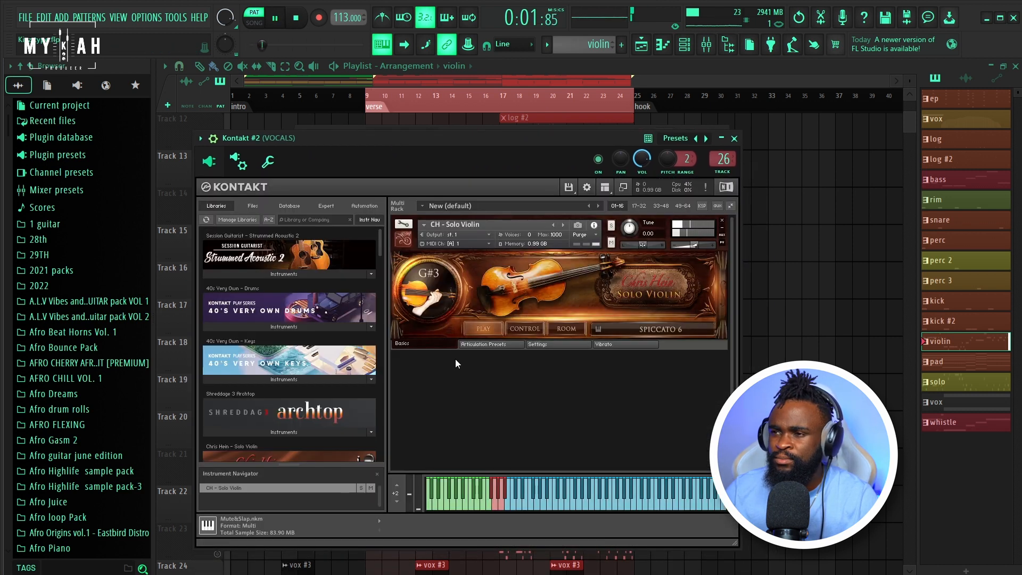
Examine the violin melody's notes in the Kontakt #2 piano roll while it plays, and stop playback
{"action": "left_click", "coordinate": [662, 45]}
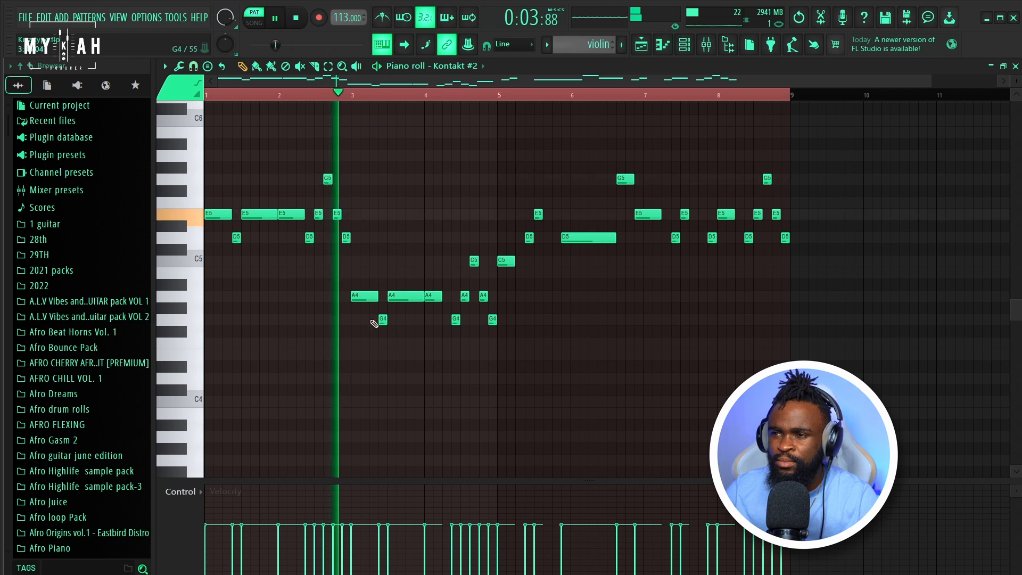
{"action": "scroll", "coordinate": [301, 312], "scroll_direction": "down", "scroll_amount": 2}
{"action": "key", "text": "space"}
{"action": "scroll", "coordinate": [297, 303], "scroll_direction": "up", "scroll_amount": 3}
{"action": "scroll", "coordinate": [297, 303], "scroll_direction": "up", "scroll_amount": 1}
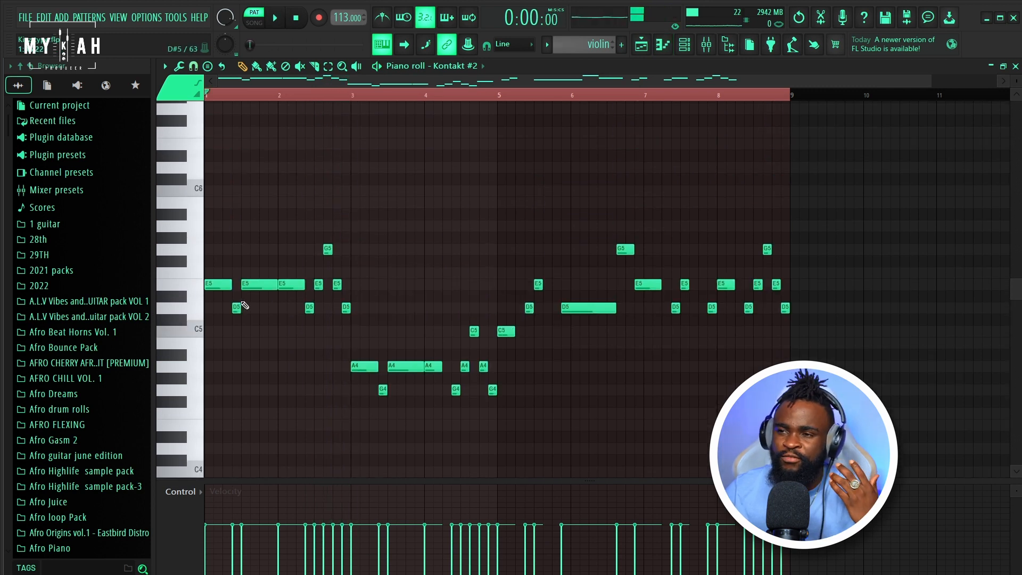
{"action": "scroll", "coordinate": [223, 319], "scroll_direction": "down", "scroll_amount": 7}
{"action": "scroll", "coordinate": [224, 315], "scroll_direction": "up", "scroll_amount": 4}
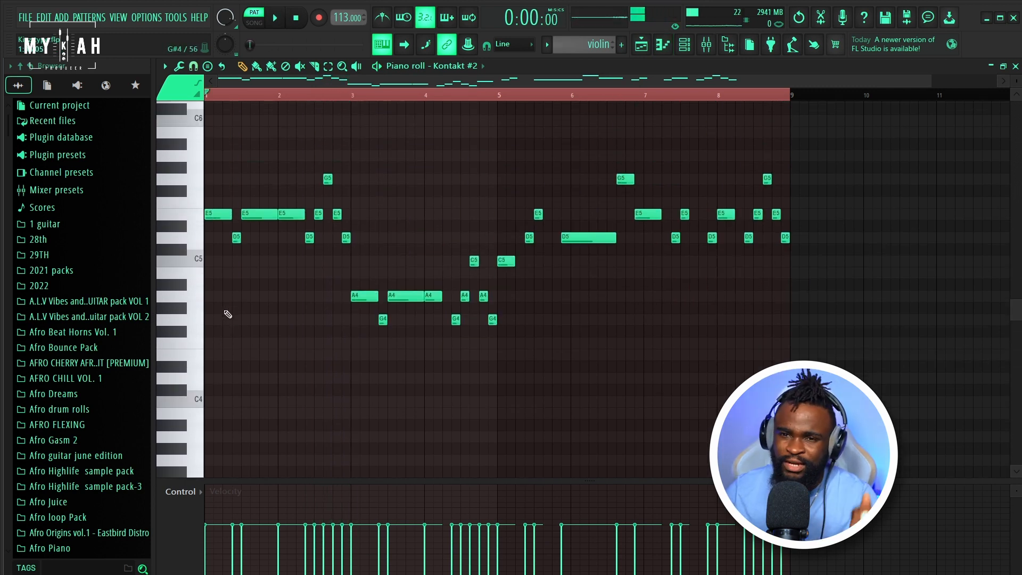
Go to the violin's low keyswitch notes around D#1 and F1 and audition the pattern with them
{"action": "scroll", "coordinate": [231, 300], "scroll_direction": "down", "scroll_amount": 11}
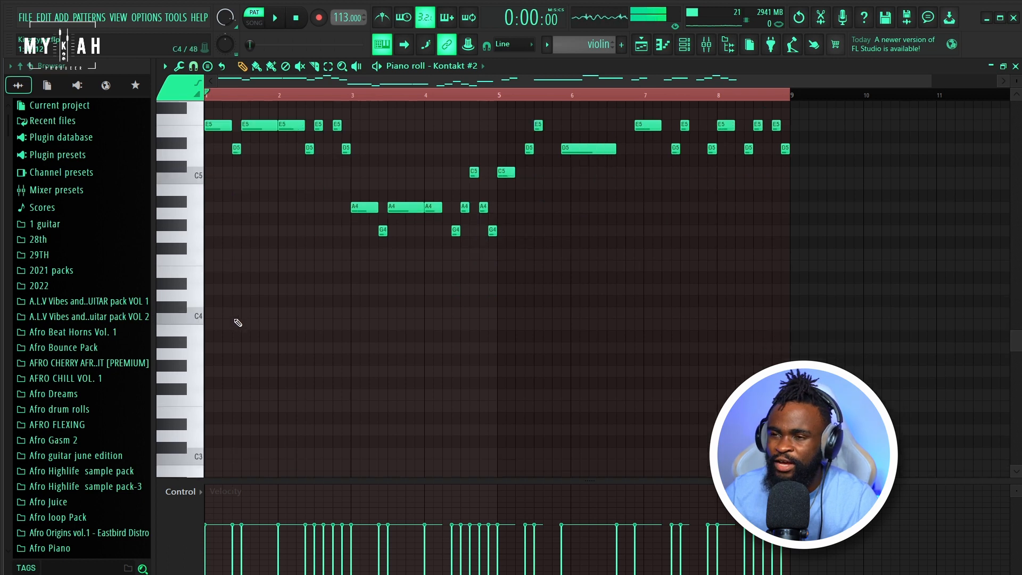
{"action": "scroll", "coordinate": [202, 378], "scroll_direction": "down", "scroll_amount": 3}
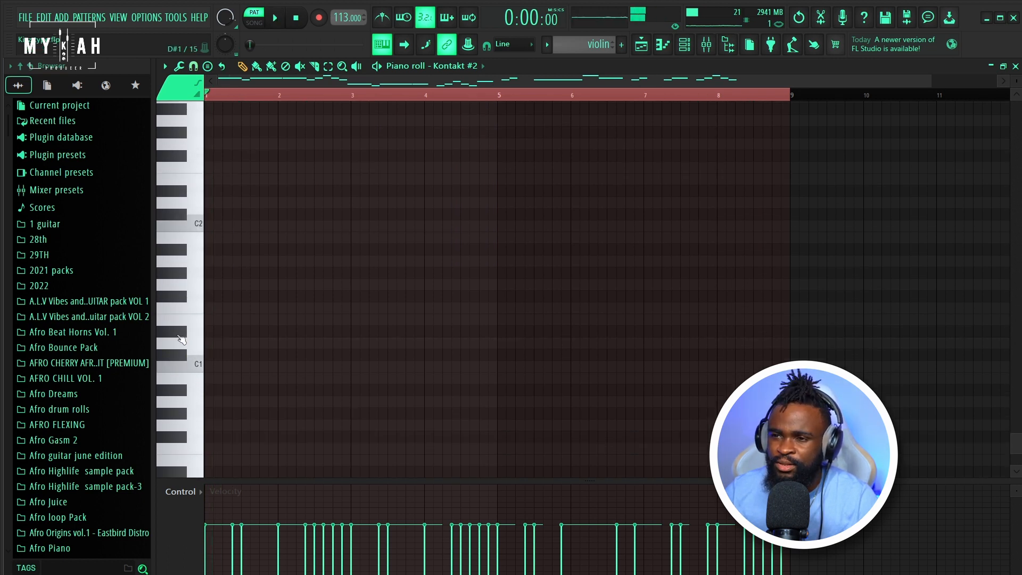
{"action": "key", "text": "space"}
{"action": "key", "text": "space"}
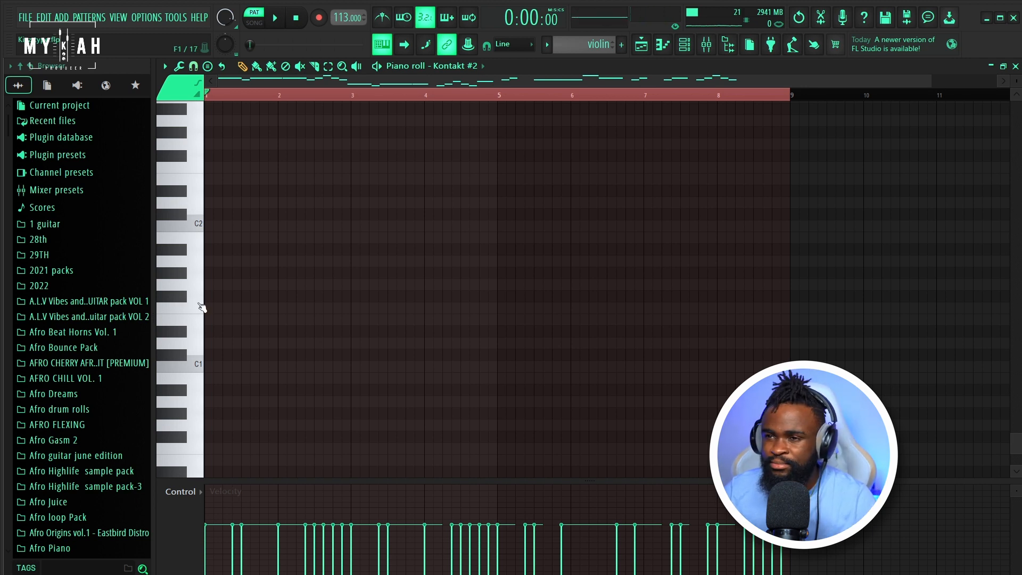
{"action": "key", "text": "space"}
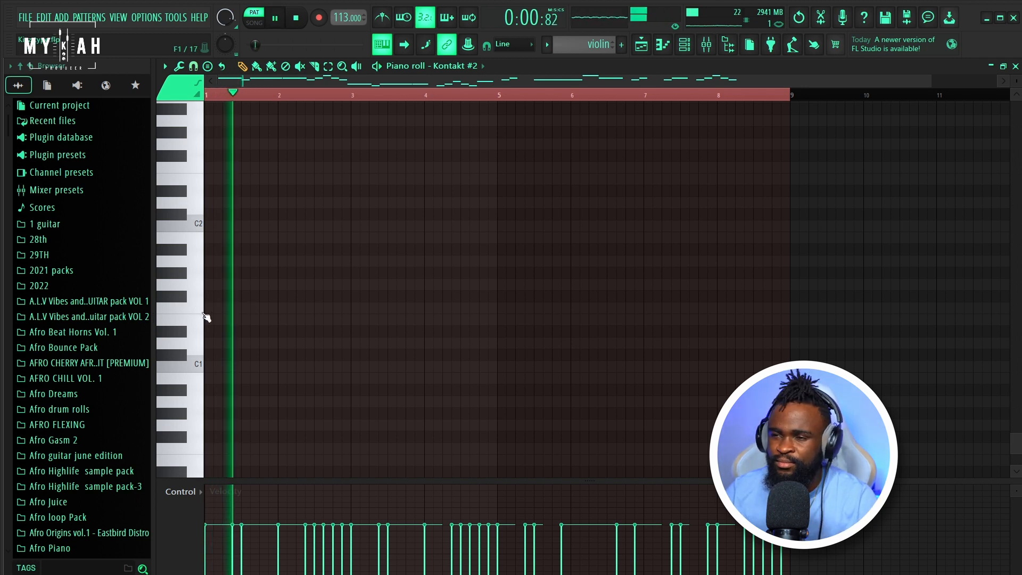
{"action": "scroll", "coordinate": [215, 316], "scroll_direction": "up", "scroll_amount": 2}
{"action": "key", "text": "space"}
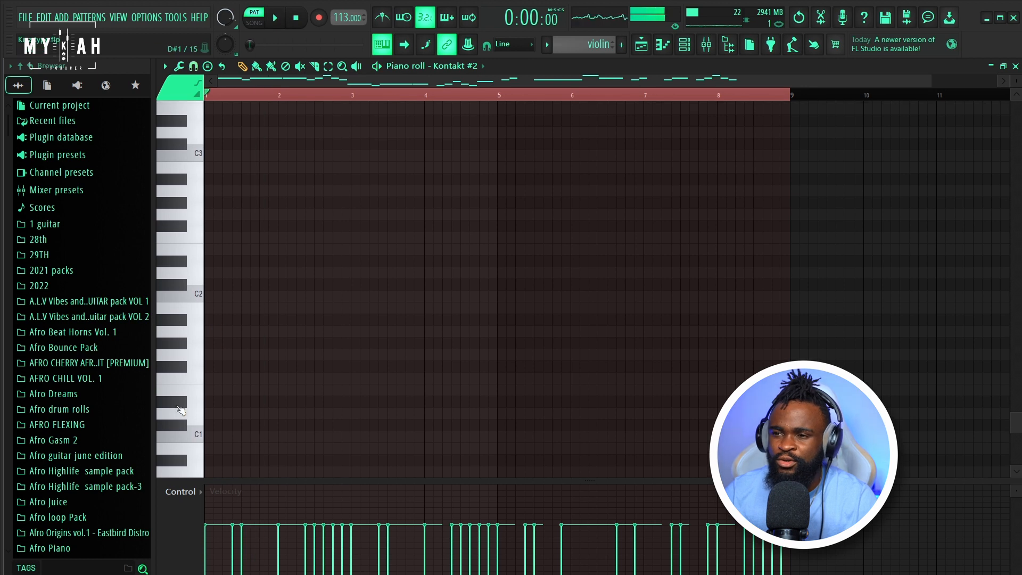
Audition the violin's higher keyswitches one after another up to F2, replaying the pattern with each articulation
{"action": "left_click", "coordinate": [185, 354]}
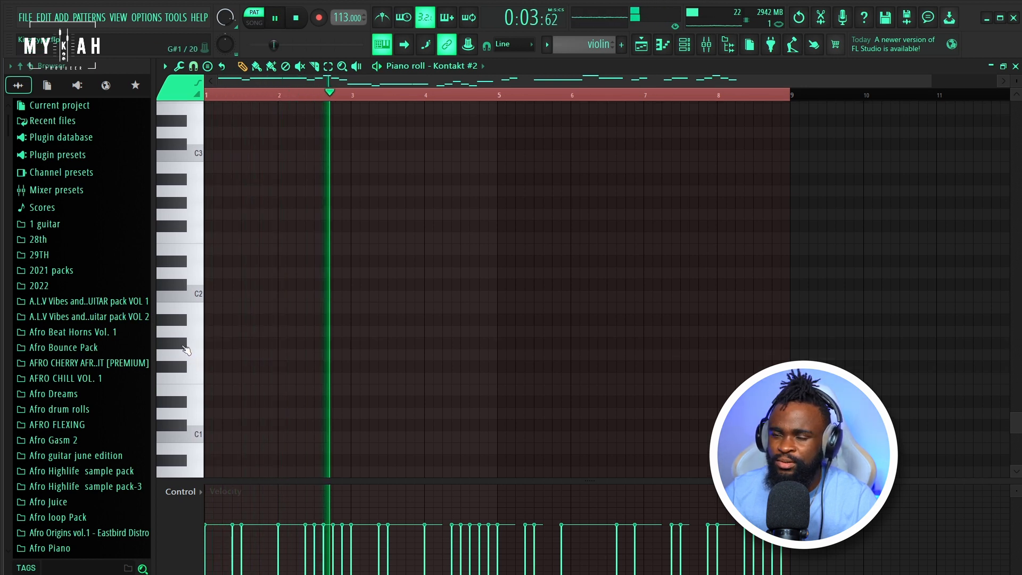
{"action": "key", "text": "space"}
{"action": "key", "text": "space"}
{"action": "key", "text": "space"}
{"action": "key", "text": "space"}
{"action": "left_click", "coordinate": [184, 345]}
{"action": "key", "text": "space"}
{"action": "key", "text": "space"}
{"action": "left_click", "coordinate": [190, 335]}
{"action": "key", "text": "space"}
{"action": "key", "text": "space"}
{"action": "key", "text": "space"}
{"action": "key", "text": "space"}
{"action": "left_click", "coordinate": [190, 316]}
{"action": "key", "text": "space"}
{"action": "key", "text": "space"}
{"action": "key", "text": "space"}
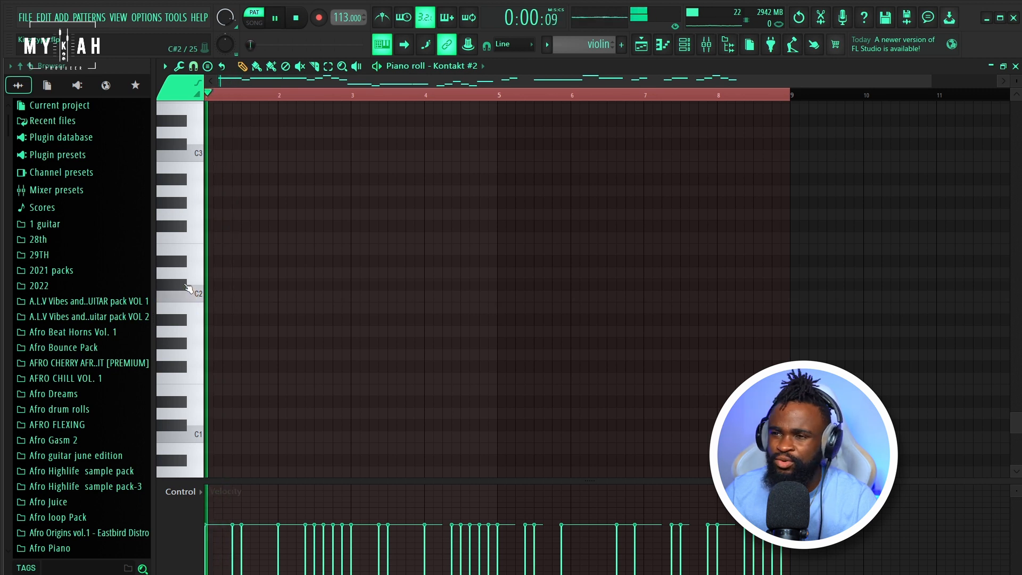
{"action": "key", "text": "space"}
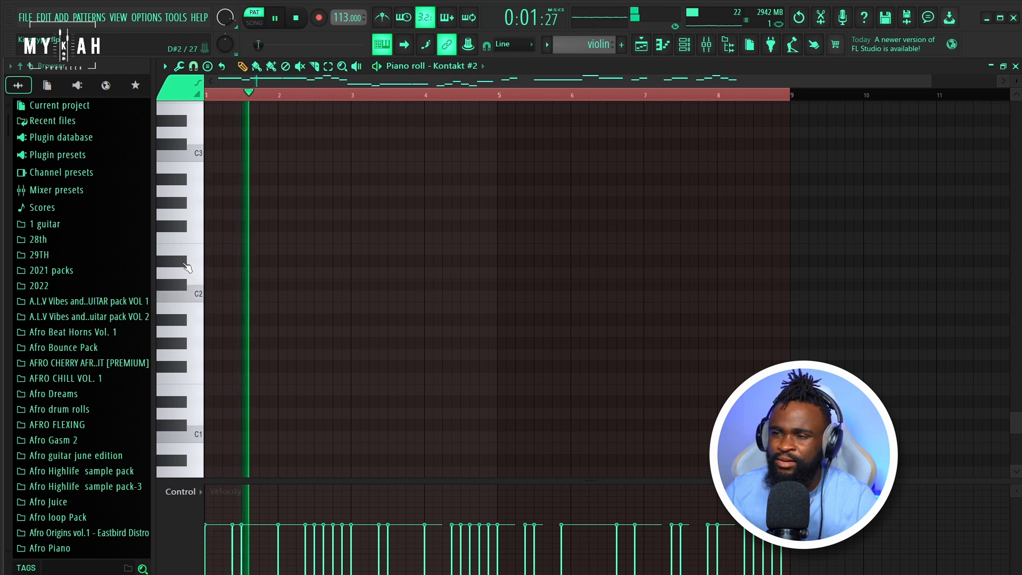
{"action": "key", "text": "space"}
{"action": "key", "text": "space"}
{"action": "left_click", "coordinate": [190, 276]}
{"action": "key", "text": "space"}
{"action": "key", "text": "space"}
{"action": "key", "text": "space"}
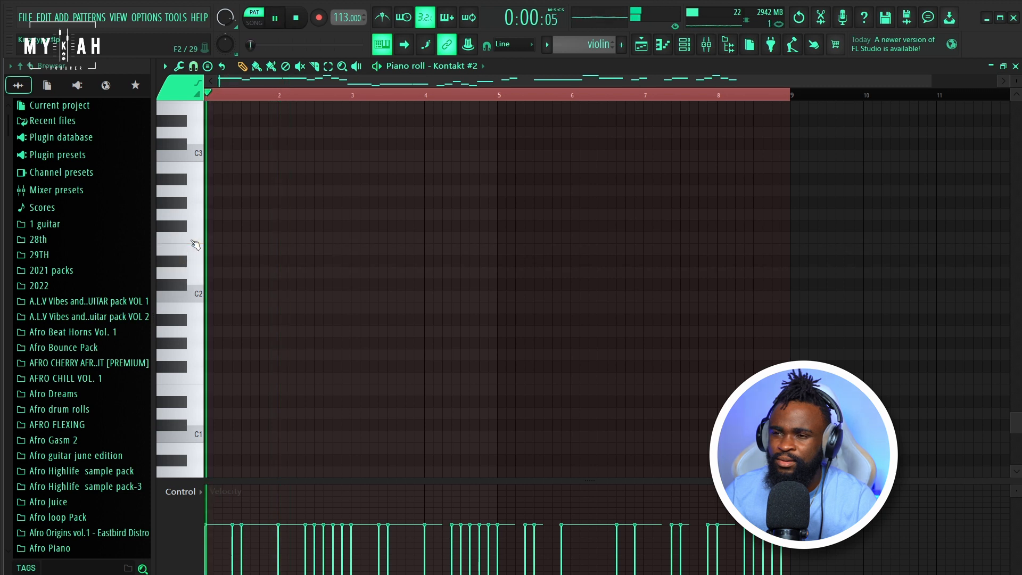
Return to the playlist, unmute the violin clip on Track 21, and play the arrangement in song mode from bar 17
{"action": "scroll", "coordinate": [347, 292], "scroll_direction": "up", "scroll_amount": 3}
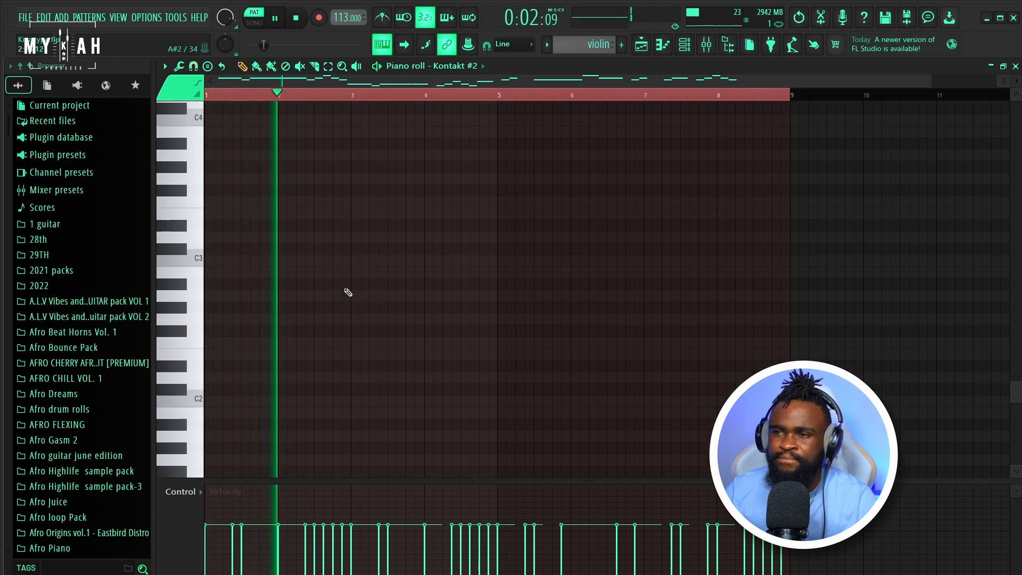
{"action": "left_click", "coordinate": [631, 48]}
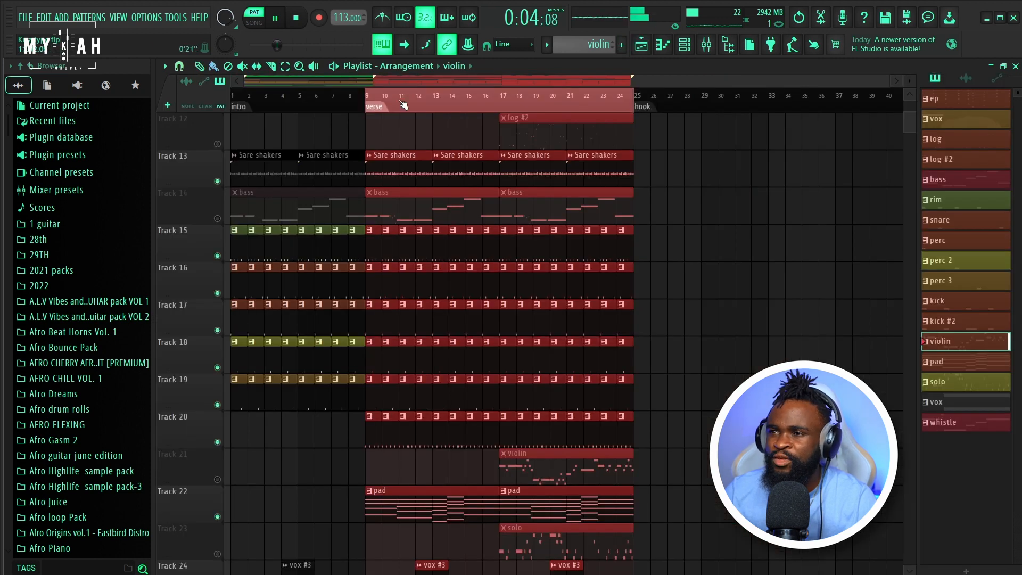
{"action": "scroll", "coordinate": [612, 107], "scroll_direction": "up", "scroll_amount": 5}
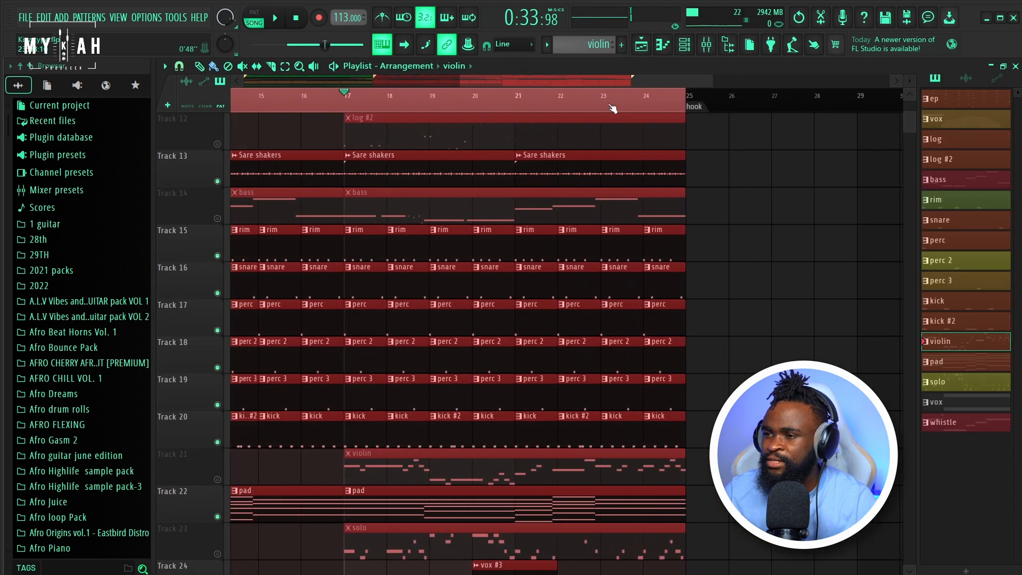
{"action": "left_click", "coordinate": [218, 478]}
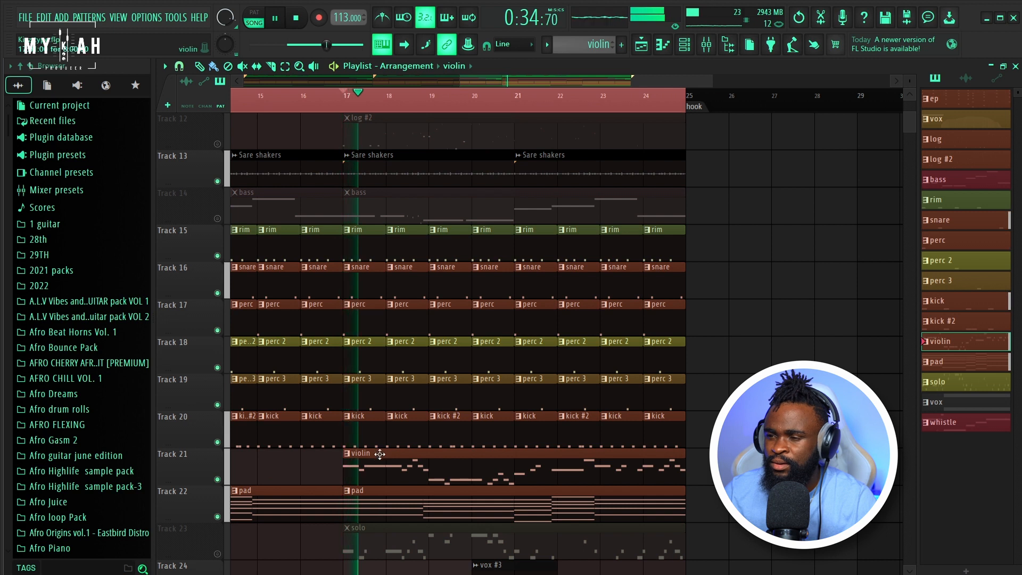
Check the violin's Kontakt #2 channel in the channel rack, view the mixer, and replay the arrangement from bar 17
{"action": "left_click", "coordinate": [670, 48]}
{"action": "left_click", "coordinate": [666, 47]}
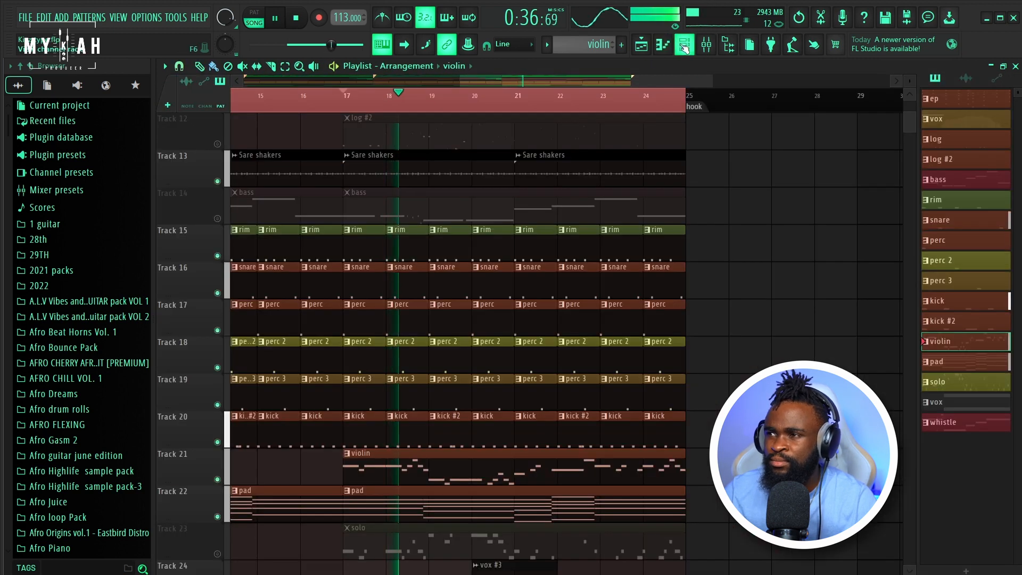
{"action": "left_click", "coordinate": [684, 45]}
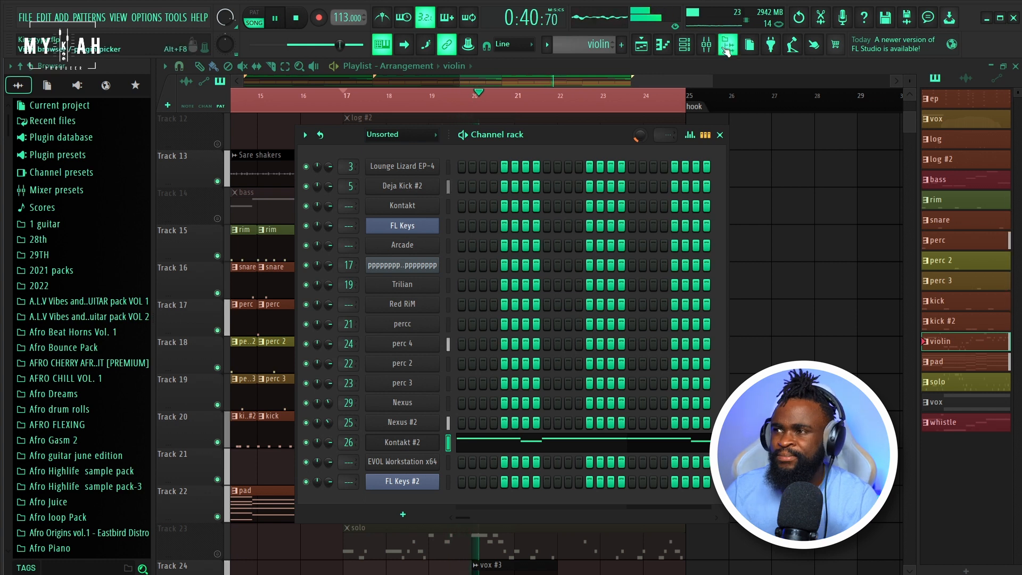
{"action": "left_click", "coordinate": [685, 45]}
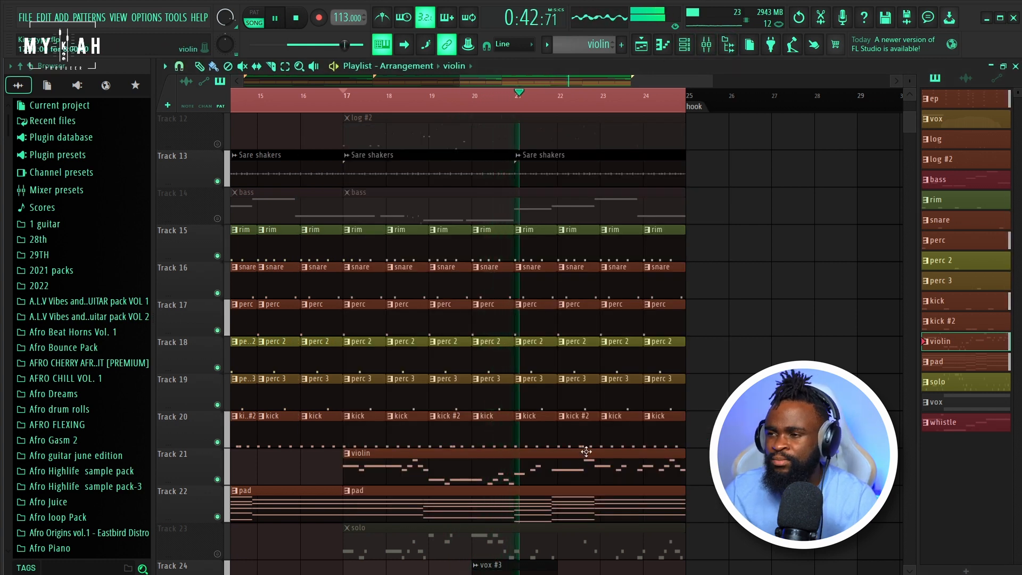
{"action": "key", "text": "space"}
{"action": "left_click", "coordinate": [707, 46]}
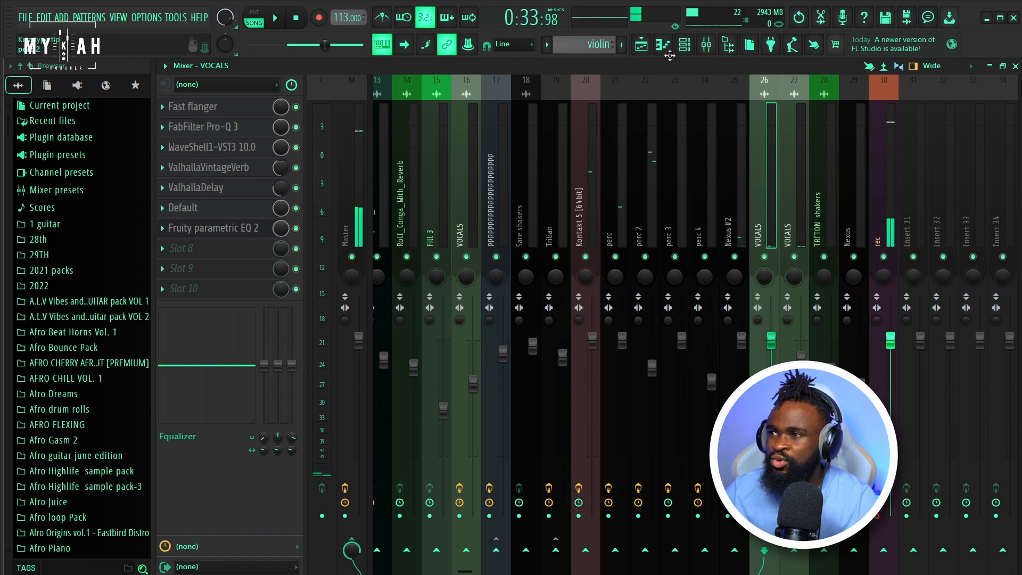
{"action": "left_click", "coordinate": [684, 46]}
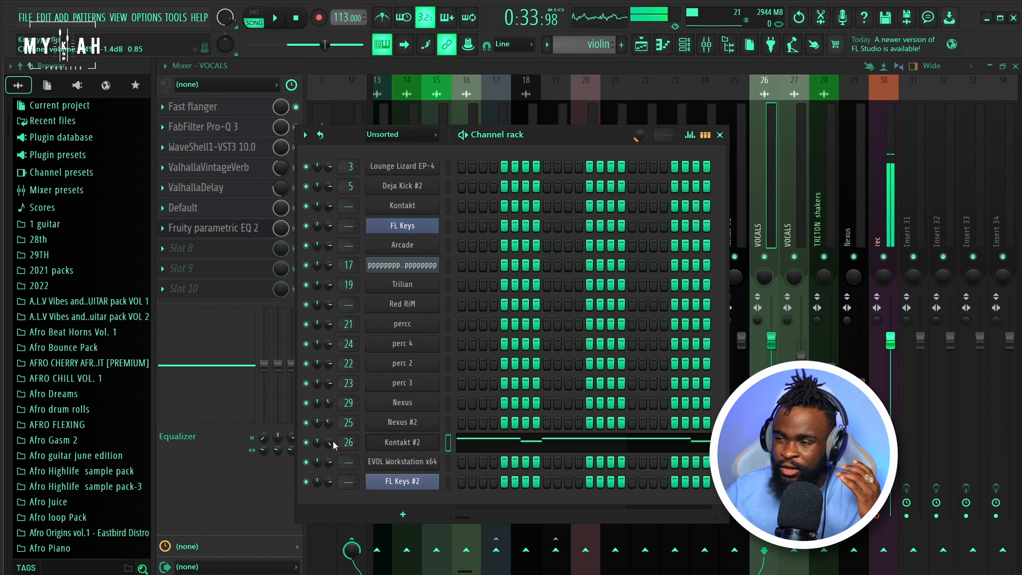
{"action": "key", "text": "space"}
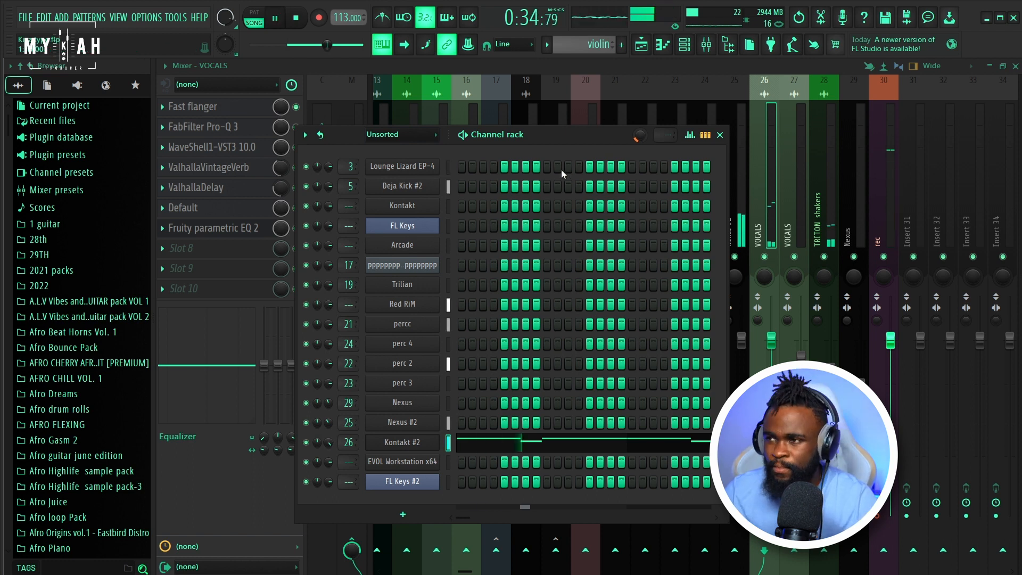
{"action": "left_click", "coordinate": [642, 51]}
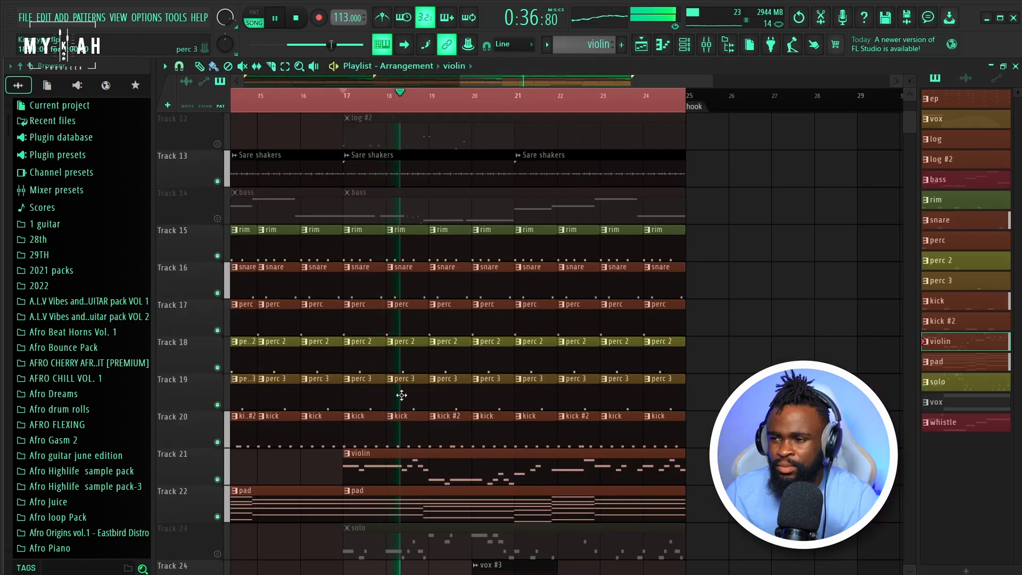
Unmute the log #2 clip on Track 12, select its pattern, and play the arrangement from bar 17
{"action": "scroll", "coordinate": [397, 392], "scroll_direction": "up", "scroll_amount": 10}
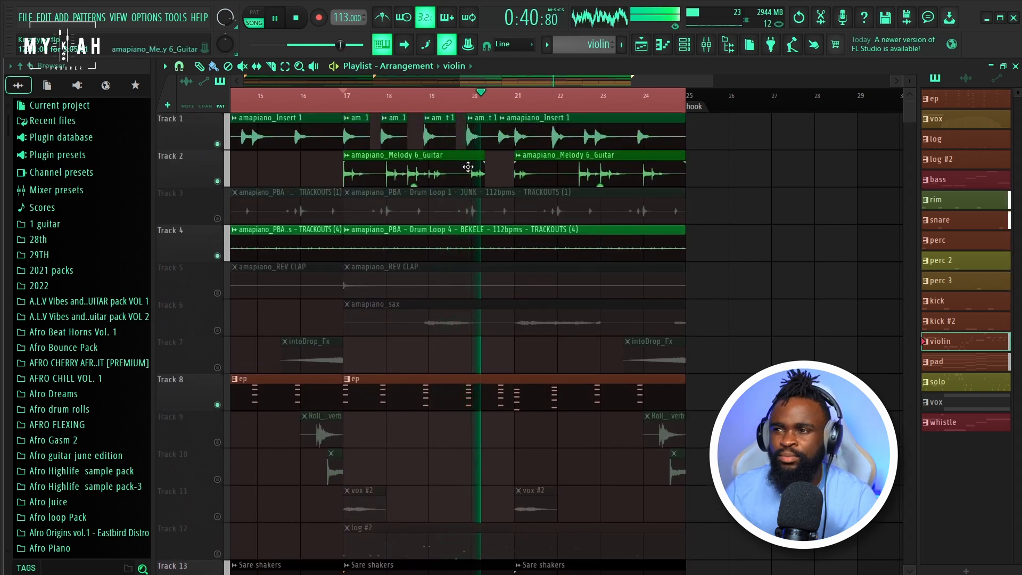
{"action": "scroll", "coordinate": [488, 104], "scroll_direction": "down", "scroll_amount": 2}
{"action": "scroll", "coordinate": [488, 104], "scroll_direction": "down", "scroll_amount": 2}
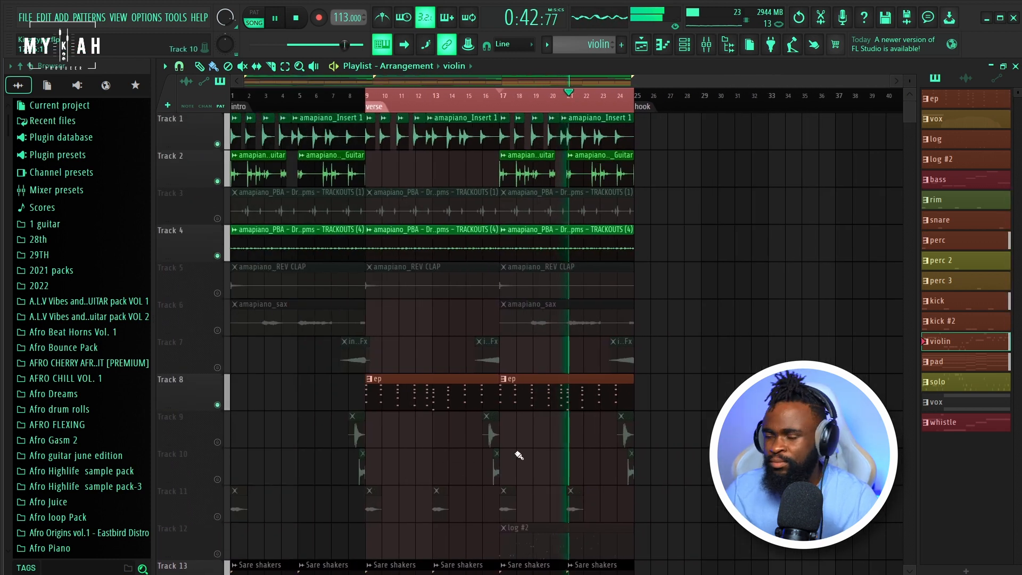
{"action": "scroll", "coordinate": [516, 456], "scroll_direction": "down", "scroll_amount": 8}
{"action": "key", "text": "space"}
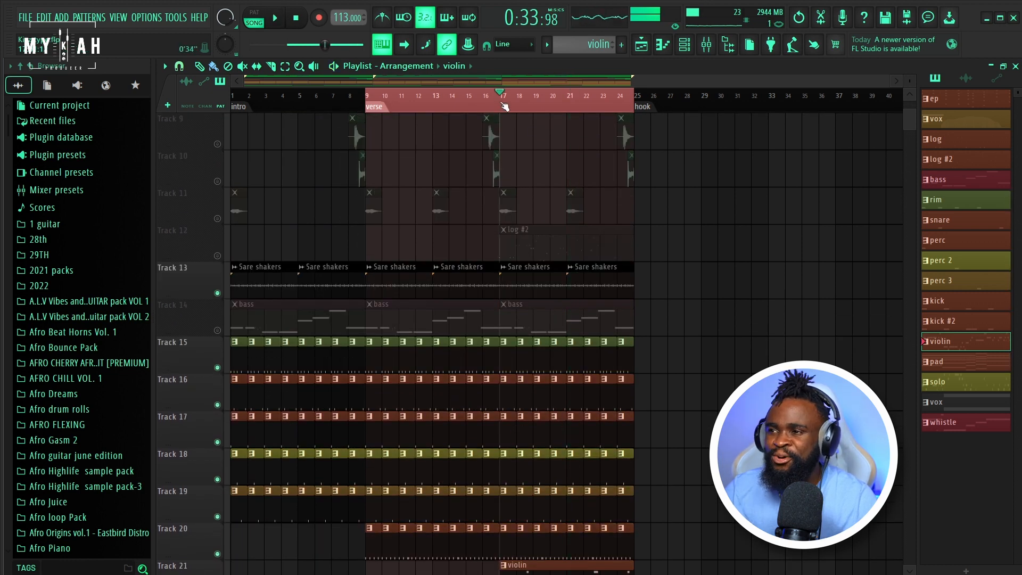
{"action": "scroll", "coordinate": [504, 106], "scroll_direction": "up", "scroll_amount": 4}
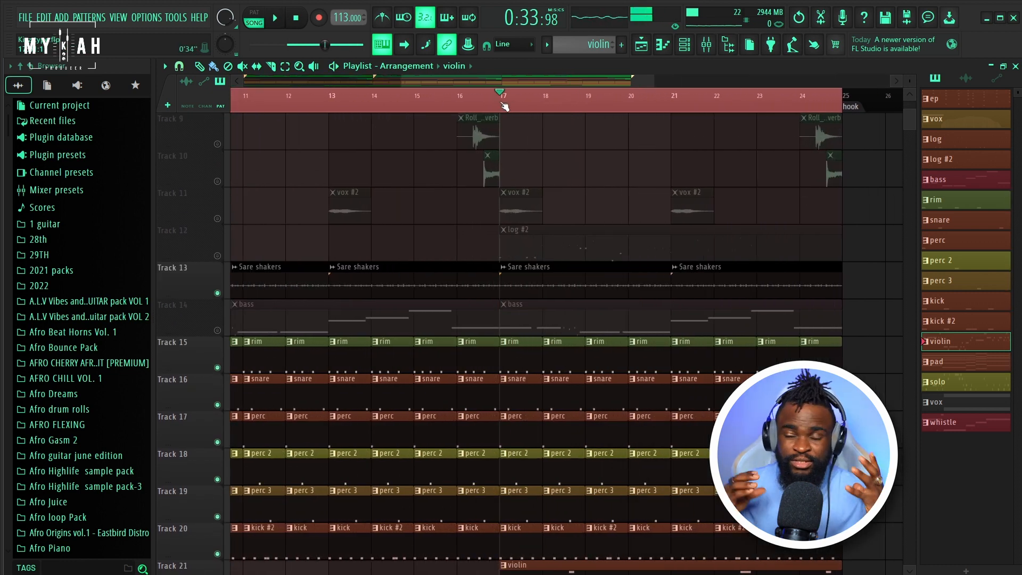
{"action": "left_click", "coordinate": [217, 256]}
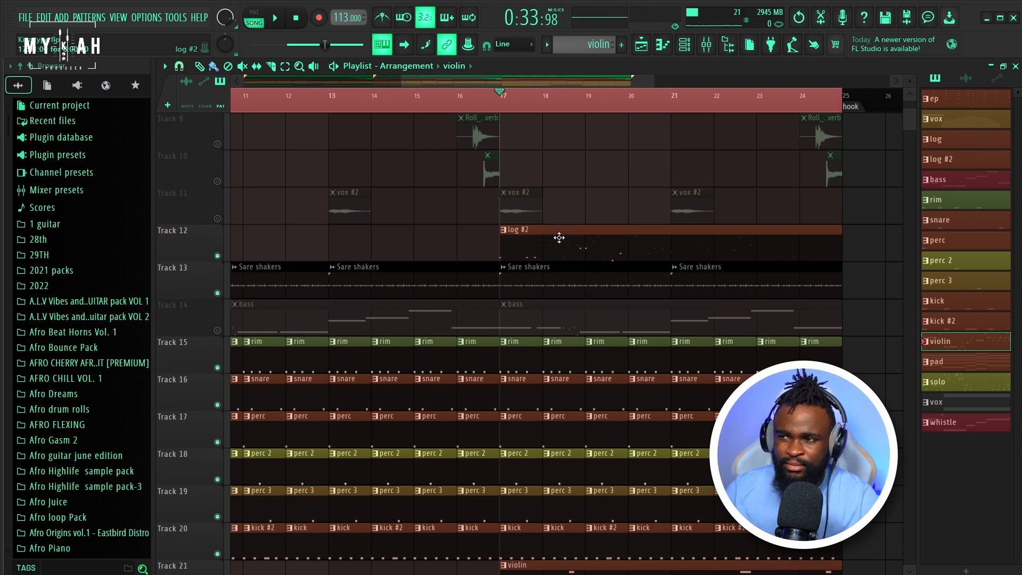
{"action": "left_click", "coordinate": [546, 249]}
{"action": "key", "text": "space"}
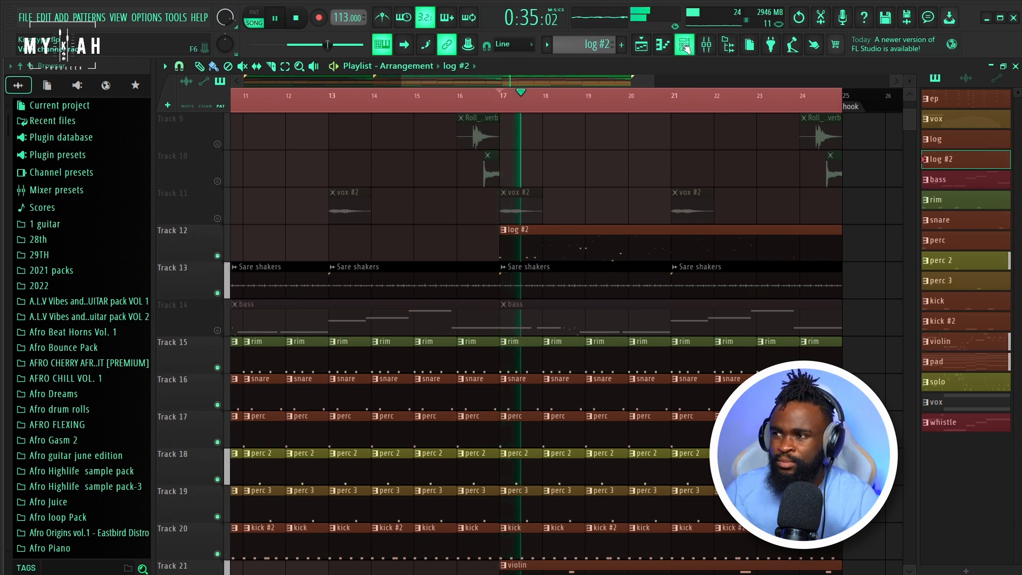
Open the log #2 instrument from the channel rack, show its Fruity DX10 synth controls, and return to the playlist
{"action": "left_click", "coordinate": [562, 234]}
{"action": "left_click", "coordinate": [413, 265]}
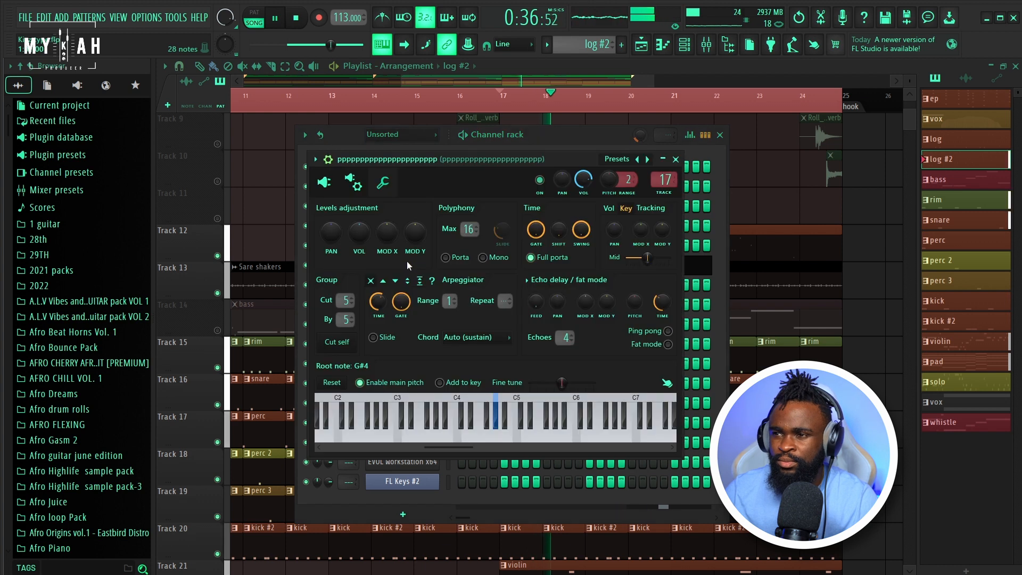
{"action": "left_click", "coordinate": [331, 185]}
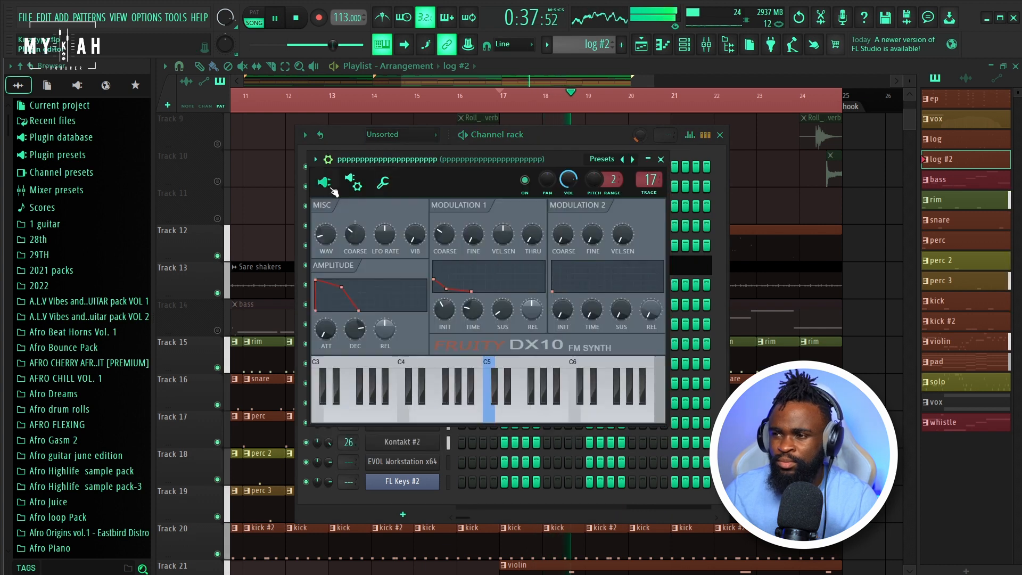
{"action": "left_click", "coordinate": [463, 81]}
Listen to the verse through the end of bar 24 while reviewing the lower playlist tracks, and stop playback
{"action": "scroll", "coordinate": [481, 105], "scroll_direction": "down", "scroll_amount": 2}
{"action": "scroll", "coordinate": [481, 103], "scroll_direction": "down", "scroll_amount": 2}
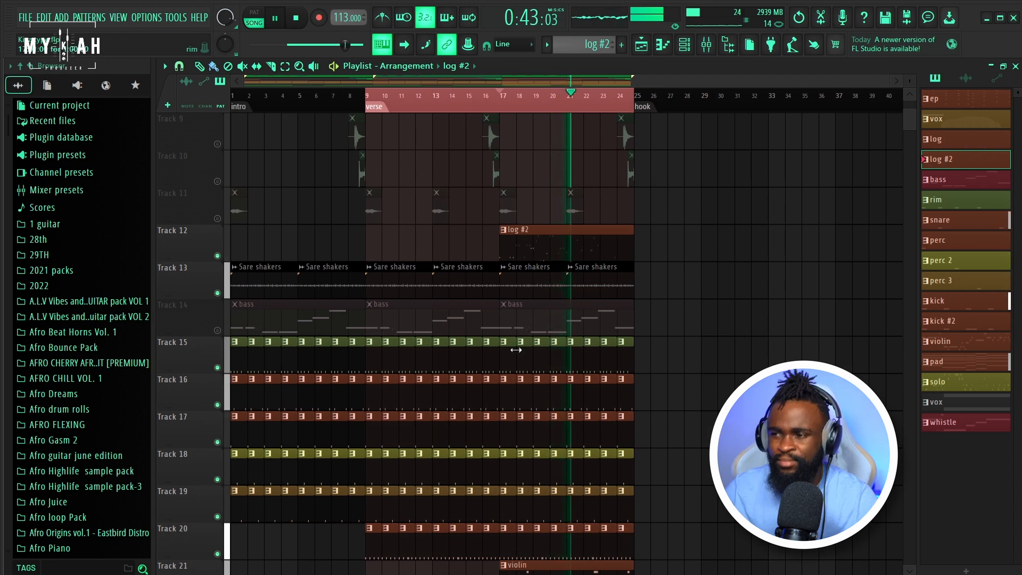
{"action": "scroll", "coordinate": [522, 347], "scroll_direction": "down", "scroll_amount": 5}
{"action": "scroll", "coordinate": [524, 356], "scroll_direction": "down", "scroll_amount": 2}
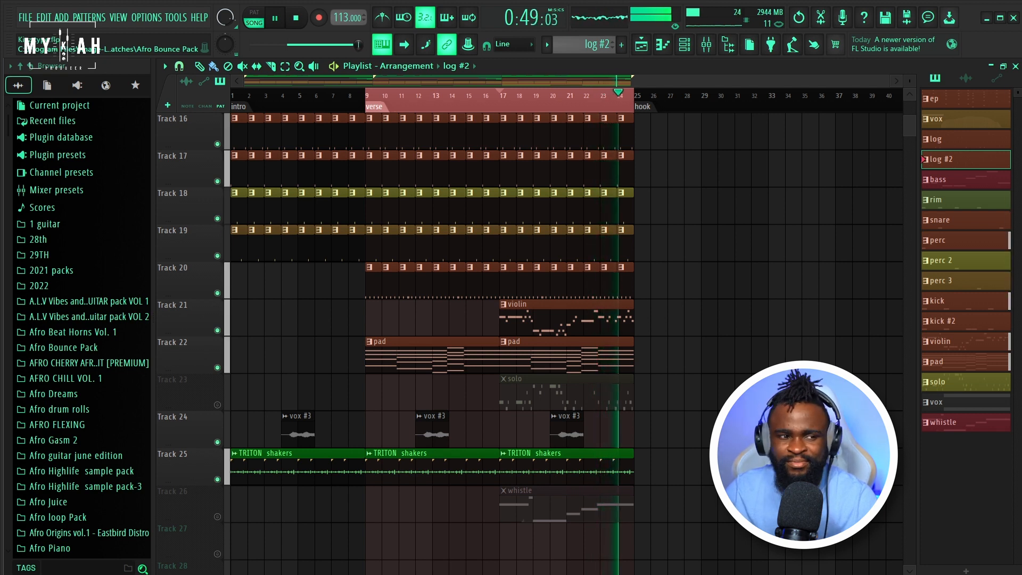
{"action": "scroll", "coordinate": [577, 389], "scroll_direction": "down", "scroll_amount": 4}
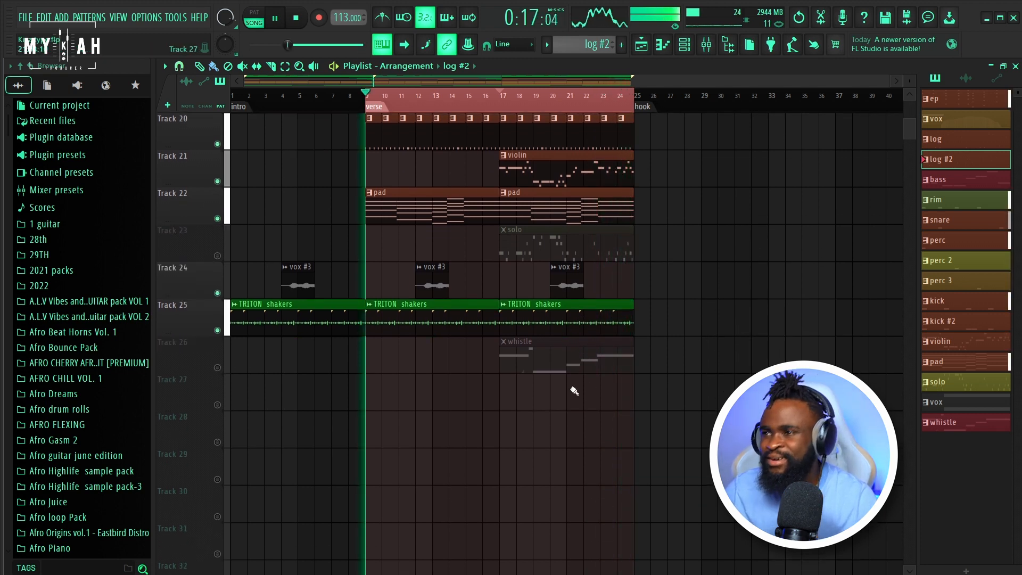
{"action": "key", "text": "space"}
Move the playhead to bar 9 and unmute the bass clips on Track 14
{"action": "scroll", "coordinate": [433, 322], "scroll_direction": "up", "scroll_amount": 6}
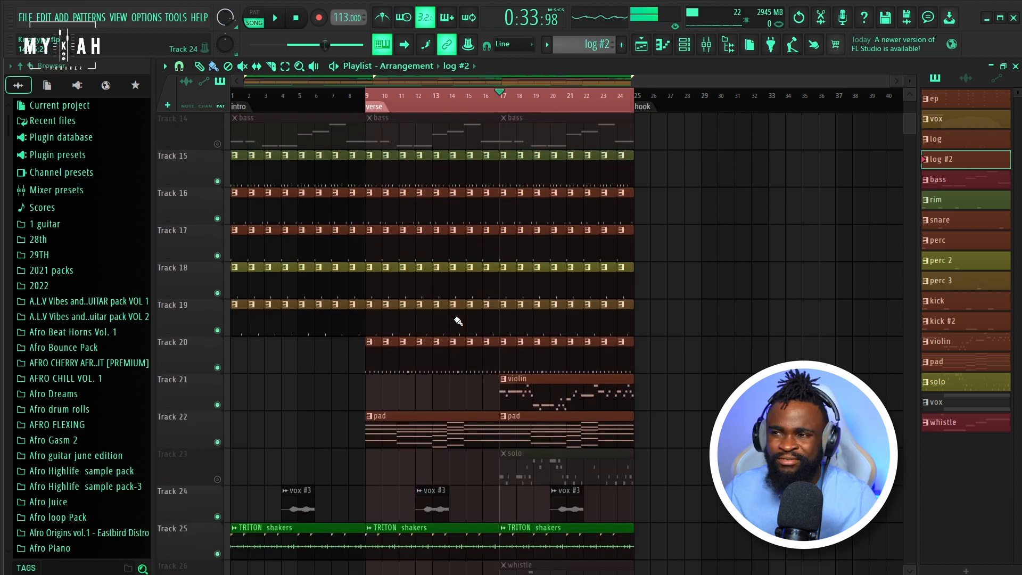
{"action": "scroll", "coordinate": [458, 321], "scroll_direction": "up", "scroll_amount": 5}
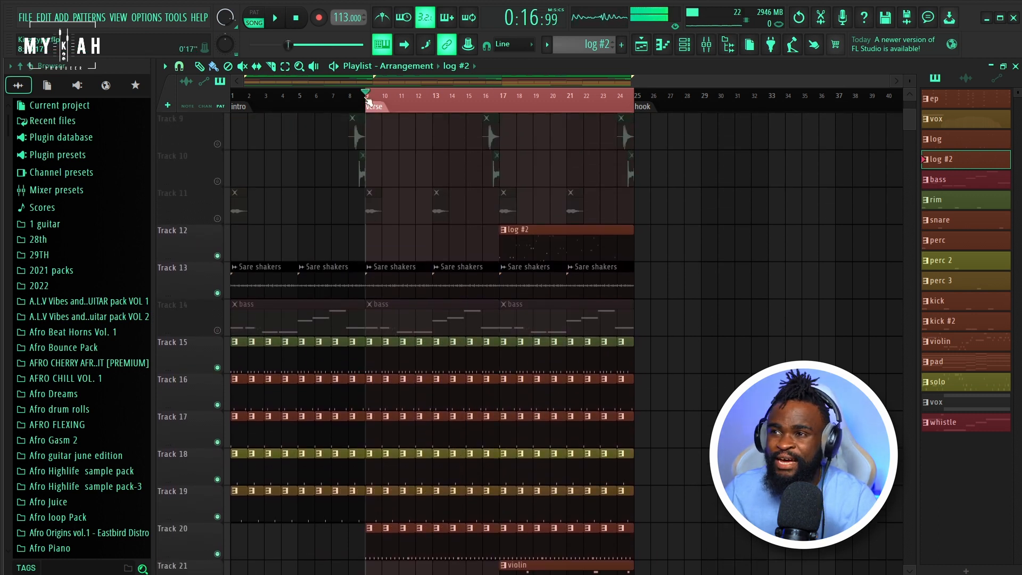
{"action": "scroll", "coordinate": [367, 101], "scroll_direction": "up", "scroll_amount": 4}
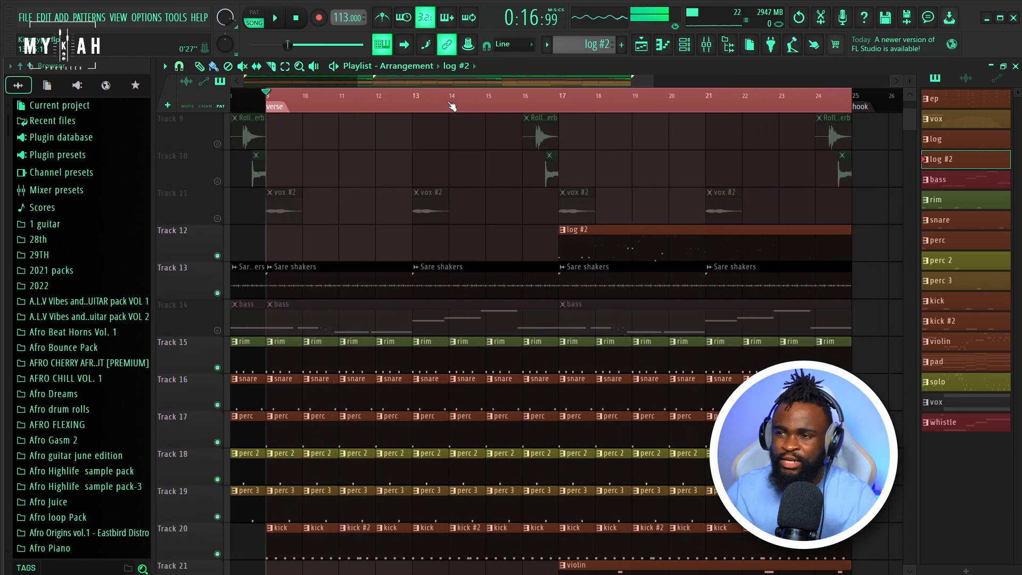
{"action": "left_click", "coordinate": [218, 331]}
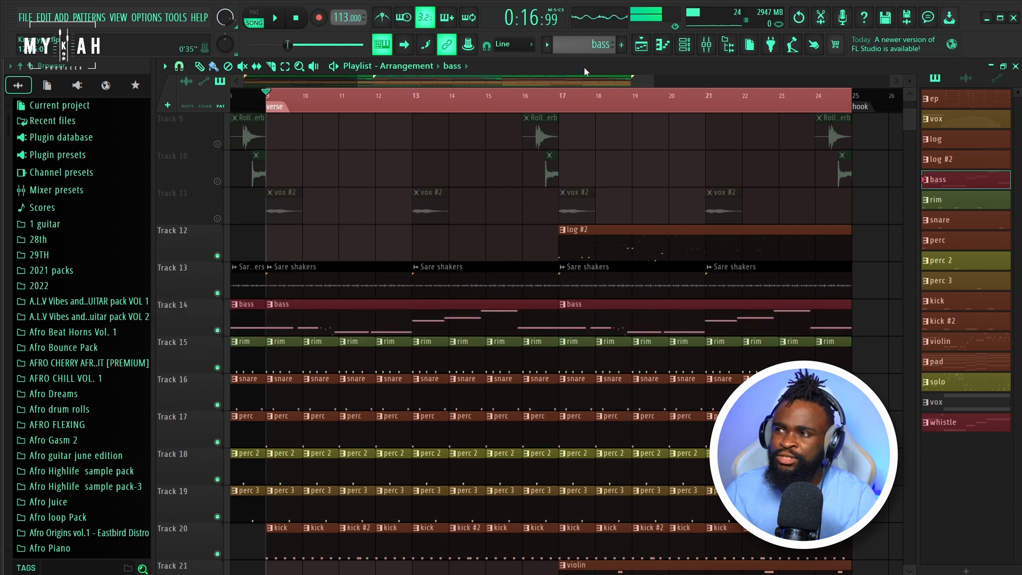
Examine the bass pattern's Trilian notes while the verse plays from bar 9, and return to the playlist
{"action": "left_click", "coordinate": [686, 49]}
{"action": "key", "text": "space"}
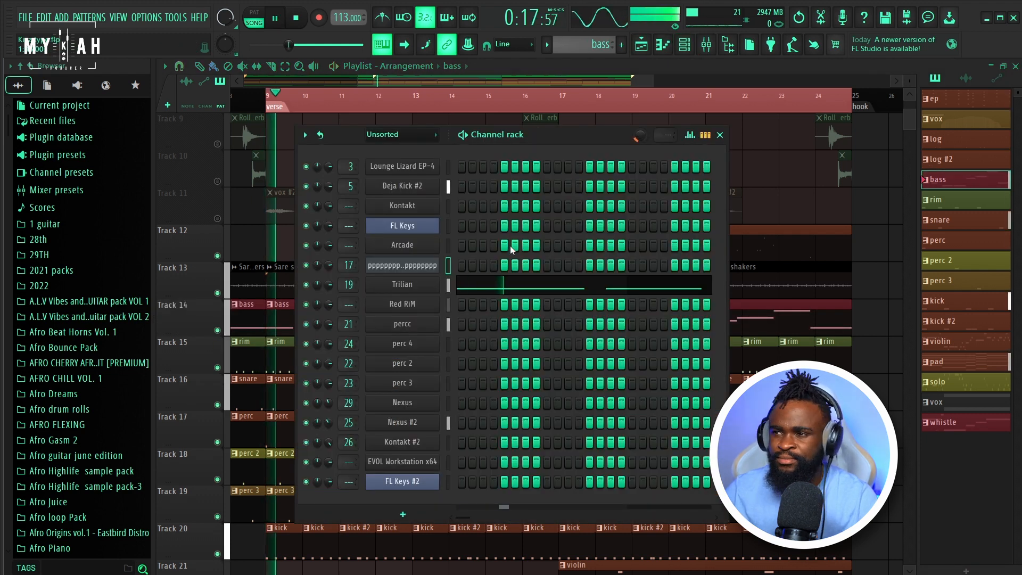
{"action": "left_click", "coordinate": [482, 289]}
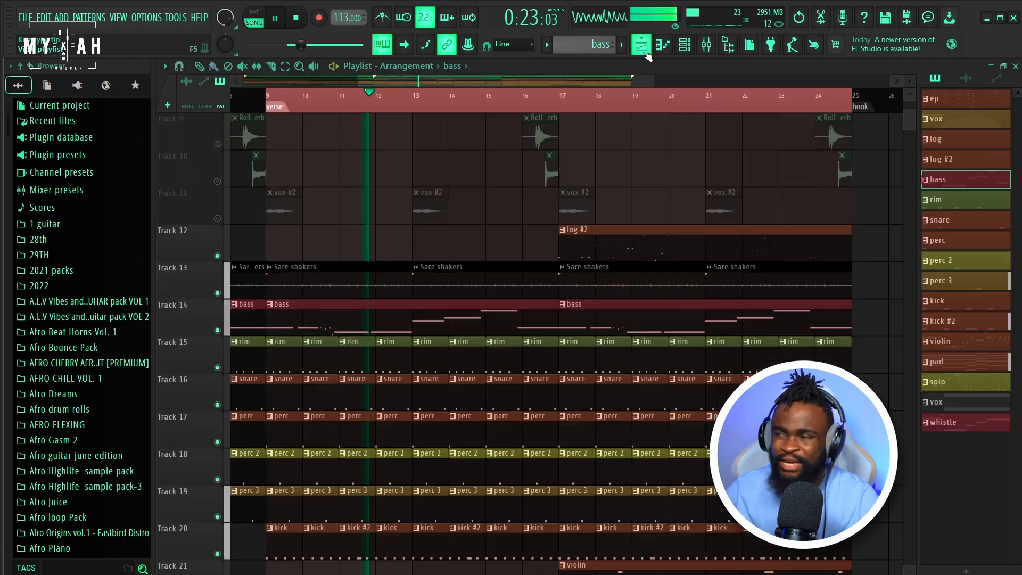
{"action": "left_click", "coordinate": [641, 47]}
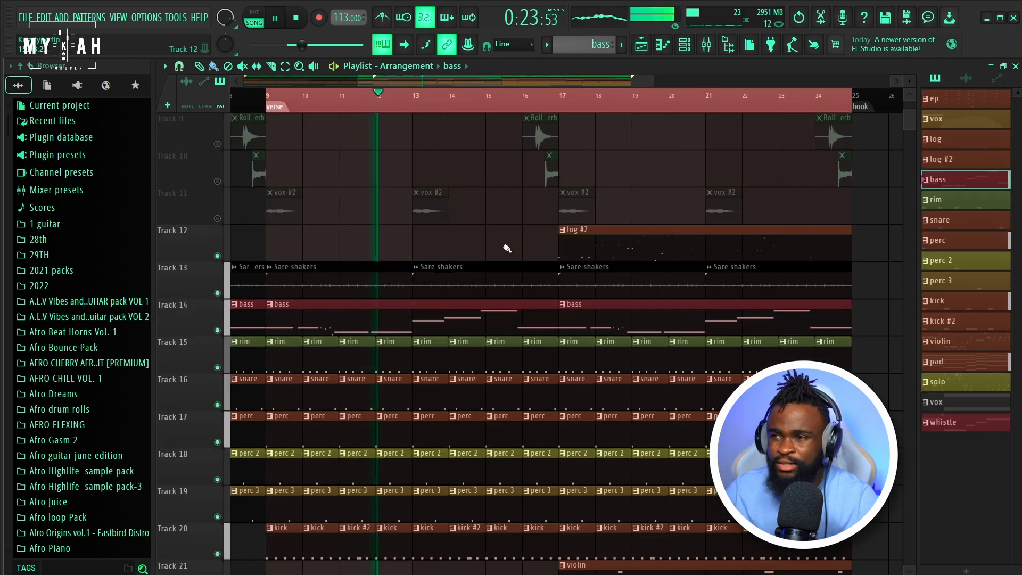
Unmute the vox #2 clips on Track 11 and restart playback of the arrangement
{"action": "scroll", "coordinate": [497, 255], "scroll_direction": "up", "scroll_amount": 1}
{"action": "left_click", "coordinate": [217, 367]}
{"action": "key", "text": "space"}
{"action": "key", "text": "space"}
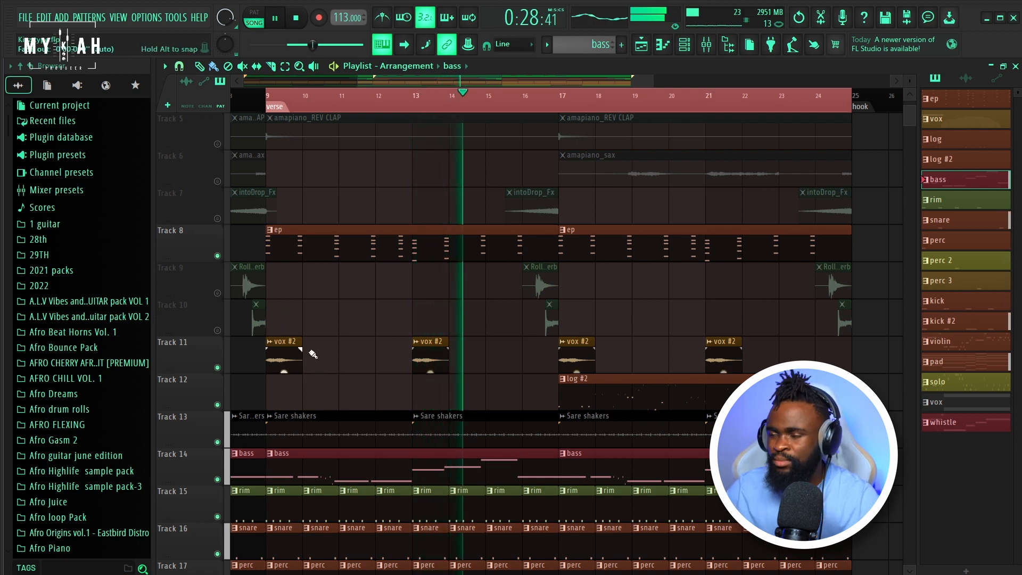
Unmute the roll clips on Track 9, the clips on Track 10 and the intoDrop_Fx clips on Track 7
{"action": "left_click", "coordinate": [217, 293]}
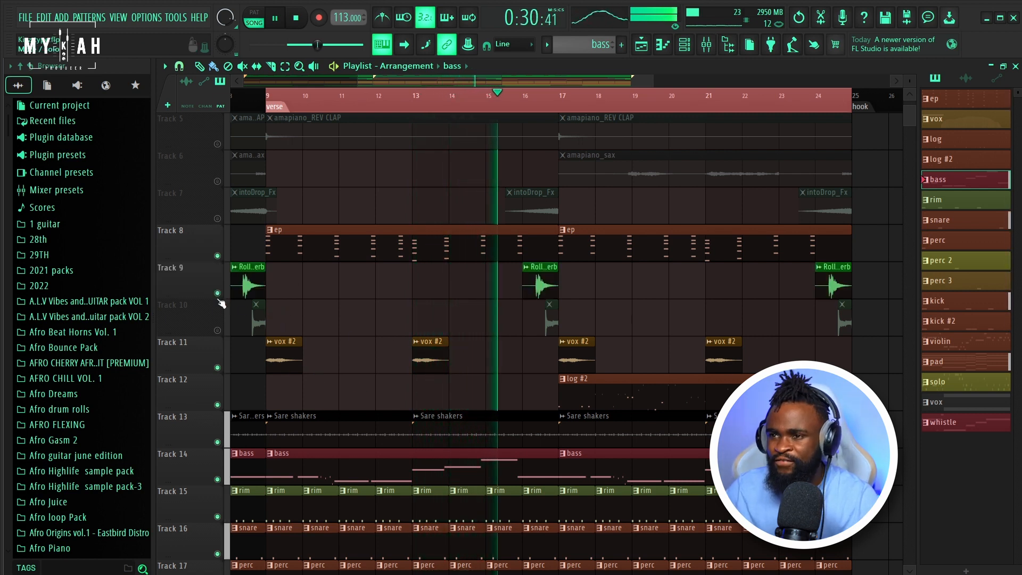
{"action": "left_click", "coordinate": [217, 330]}
{"action": "left_click", "coordinate": [217, 218]}
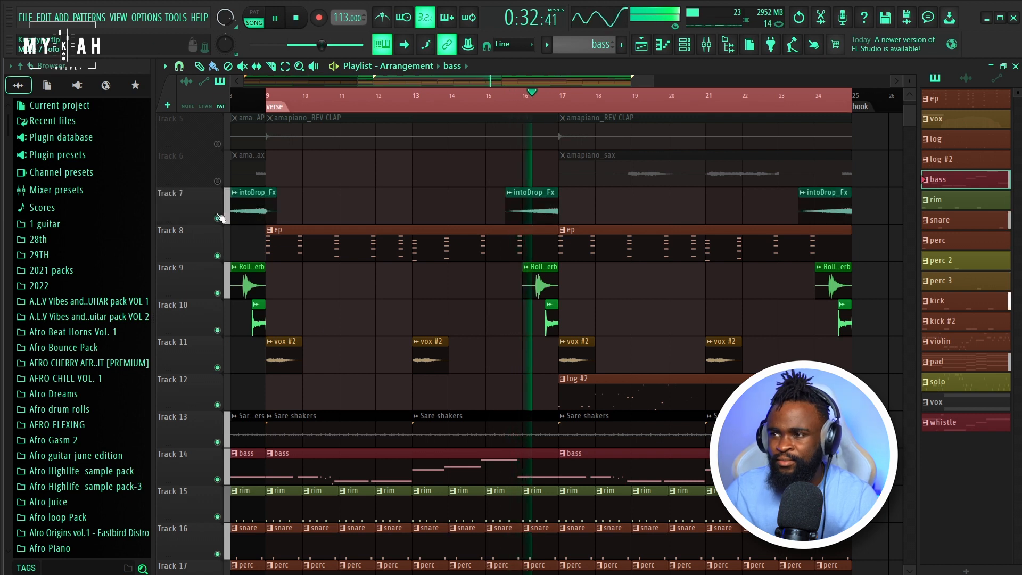
Review the whole arrangement from Track 1 down to the whistle on Track 26 while it plays, and stop playback
{"action": "scroll", "coordinate": [577, 343], "scroll_direction": "up", "scroll_amount": 3}
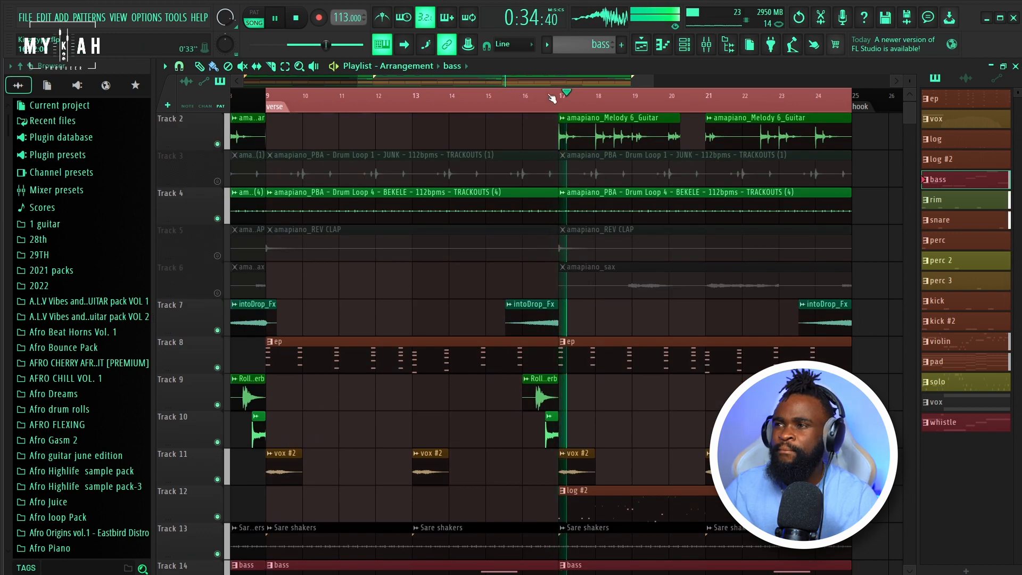
{"action": "scroll", "coordinate": [553, 93], "scroll_direction": "down", "scroll_amount": 2}
{"action": "scroll", "coordinate": [554, 93], "scroll_direction": "down", "scroll_amount": 2}
{"action": "scroll", "coordinate": [330, 356], "scroll_direction": "up", "scroll_amount": 1}
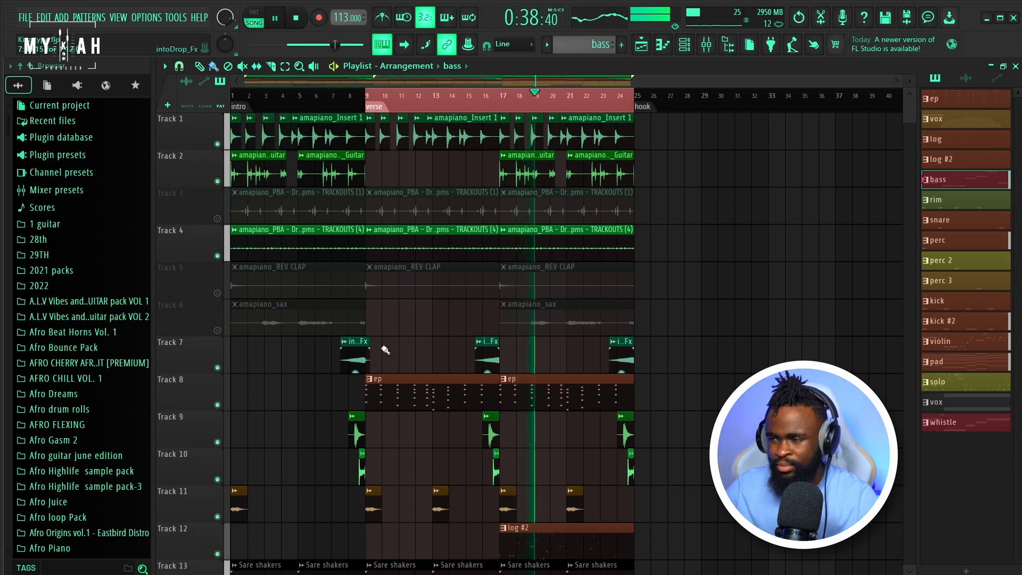
{"action": "scroll", "coordinate": [442, 346], "scroll_direction": "down", "scroll_amount": 12}
{"action": "scroll", "coordinate": [441, 341], "scroll_direction": "down", "scroll_amount": 6}
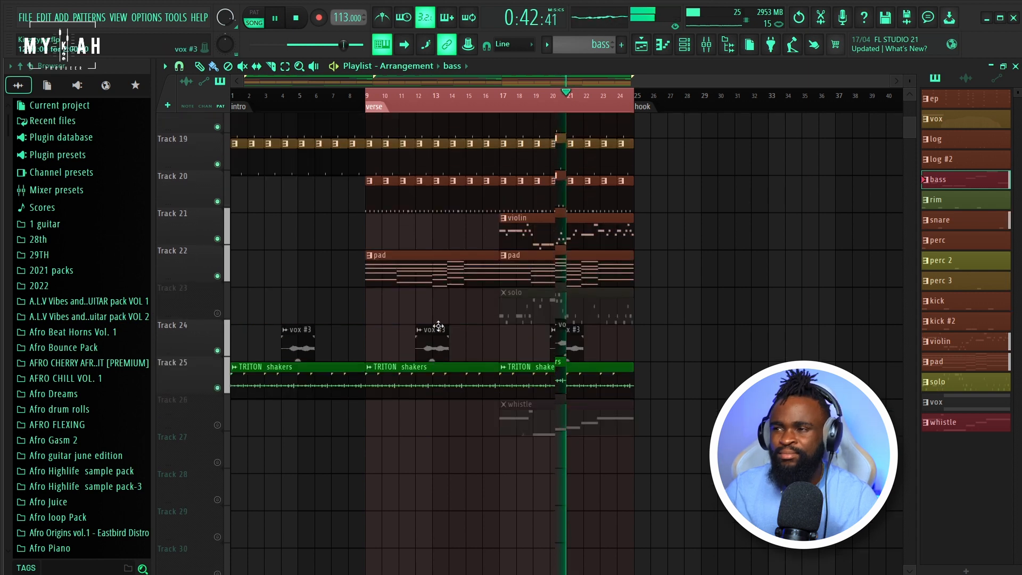
{"action": "scroll", "coordinate": [438, 325], "scroll_direction": "up", "scroll_amount": 4}
{"action": "key", "text": "space"}
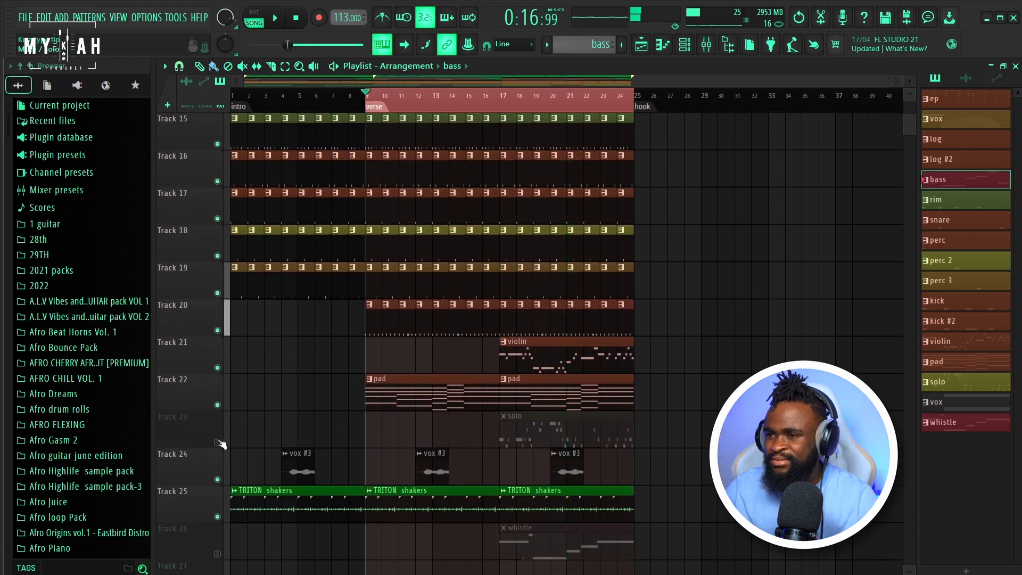
Unmute the solo clip on Track 23 and play its pattern in pattern mode with the EVOL Workstation x64 instrument open
{"action": "left_click", "coordinate": [218, 441]}
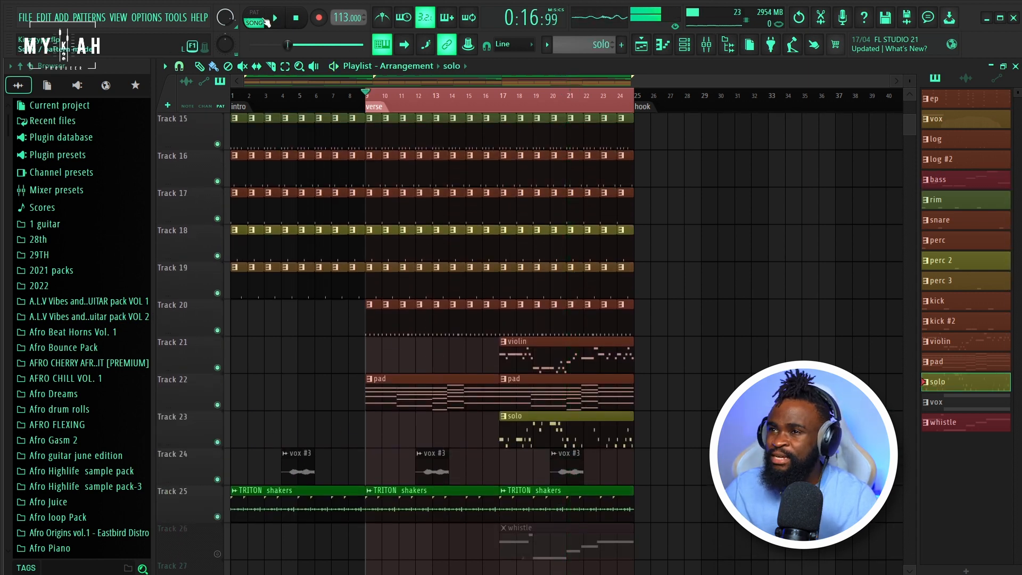
{"action": "key", "text": "space"}
{"action": "key", "text": "F6"}
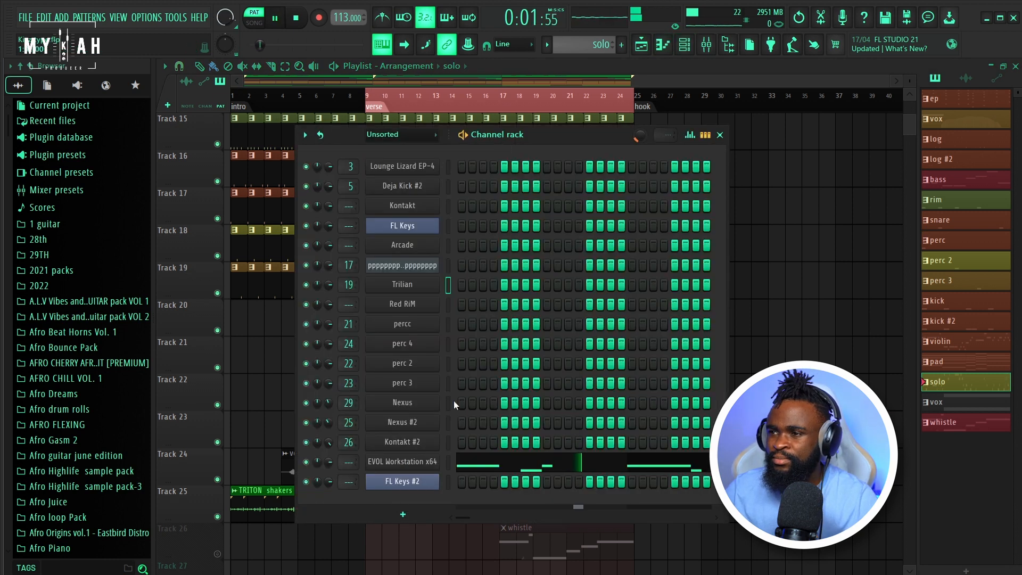
{"action": "left_click", "coordinate": [407, 464]}
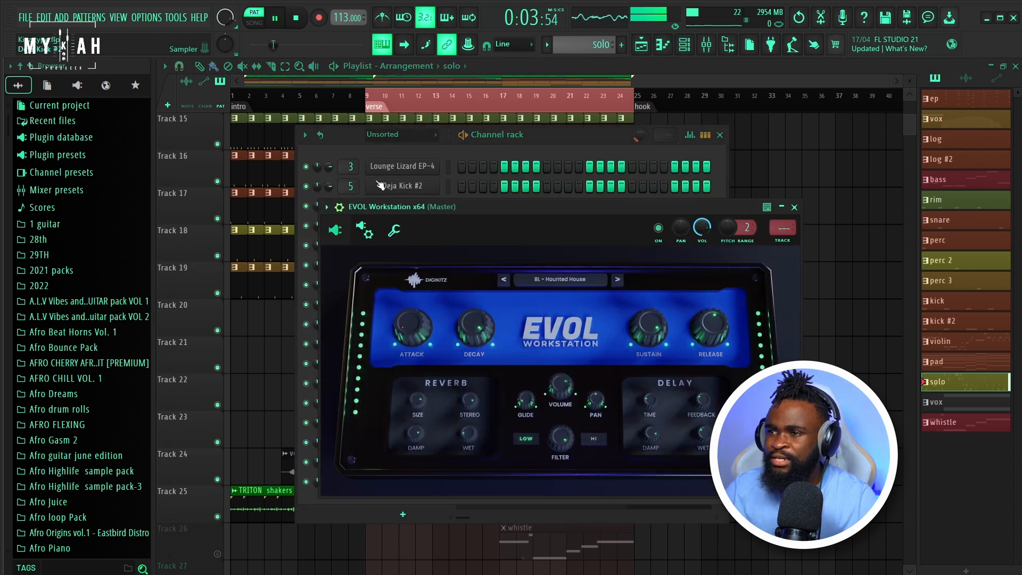
Play the whistle pattern in pattern mode and open its Nexus instrument
{"action": "left_click", "coordinate": [356, 146]}
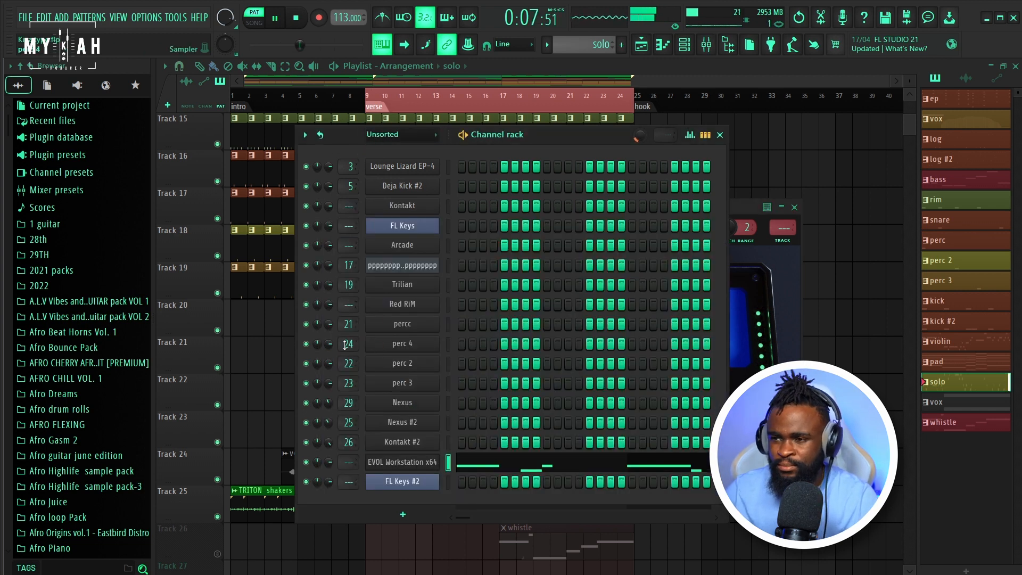
{"action": "left_click", "coordinate": [585, 83]}
{"action": "scroll", "coordinate": [593, 102], "scroll_direction": "up", "scroll_amount": 5}
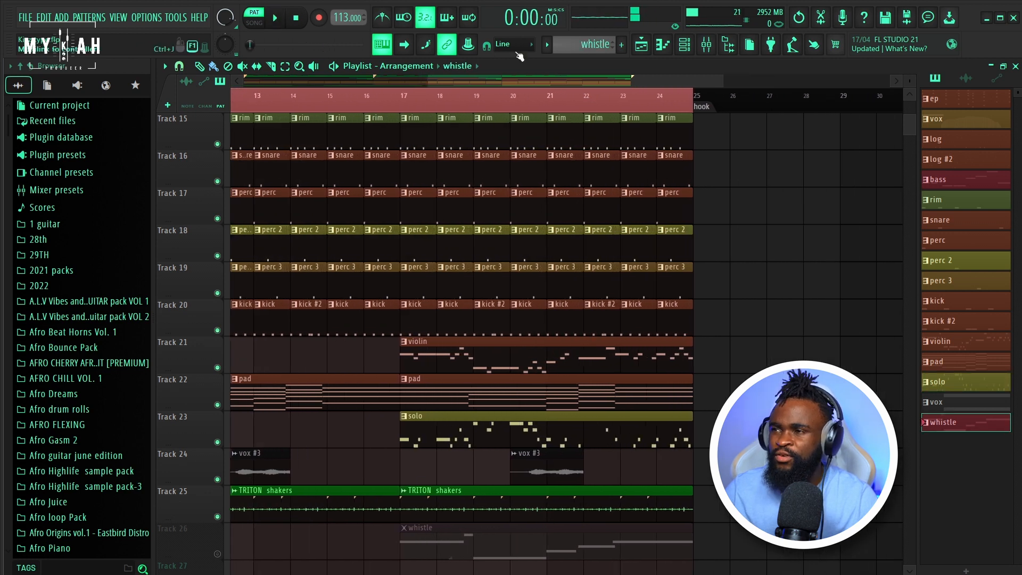
{"action": "left_click", "coordinate": [685, 50]}
{"action": "key", "text": "space"}
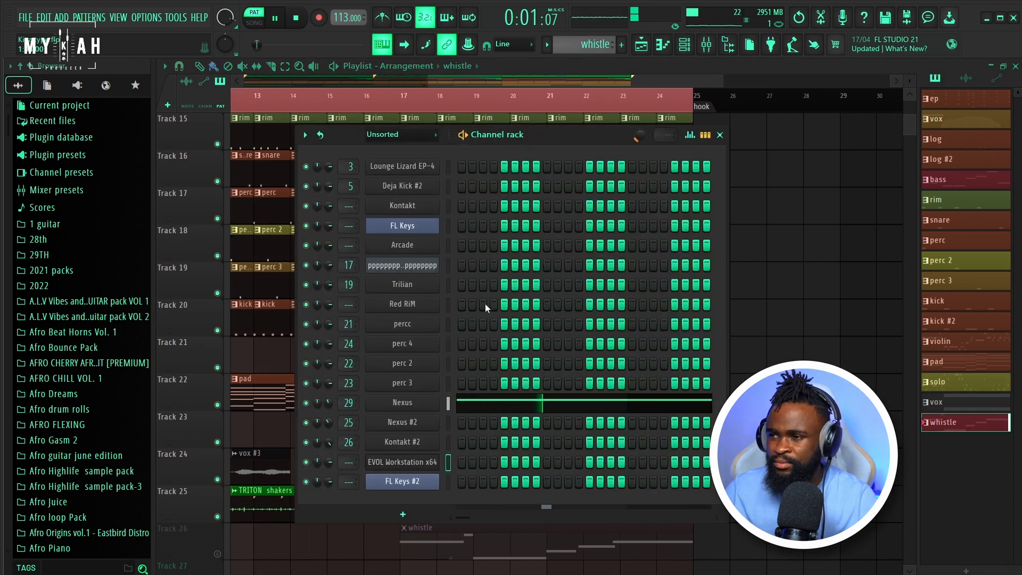
{"action": "left_click", "coordinate": [403, 402]}
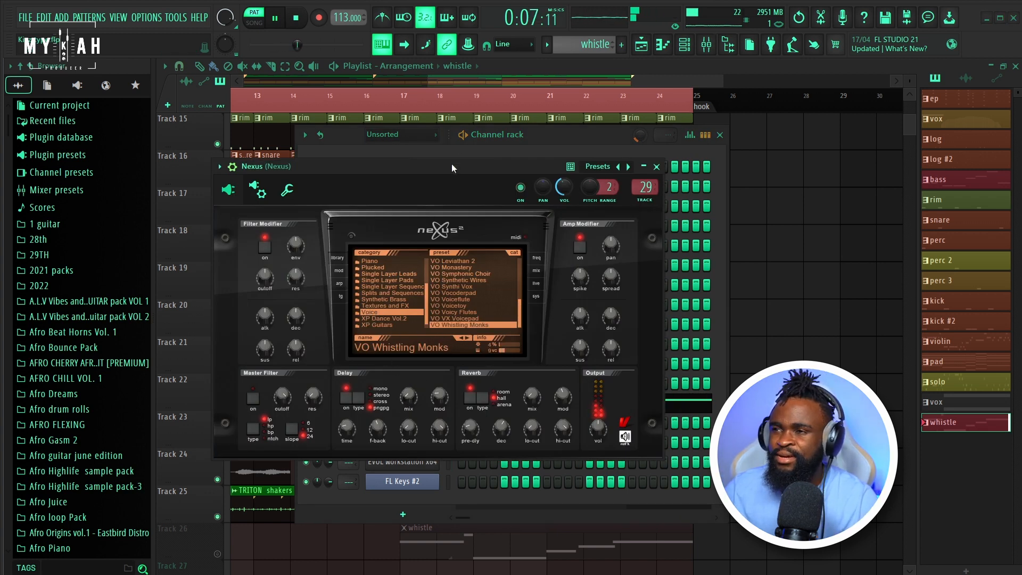
Unmute the whistle clip on Track 26 and play the arrangement in song mode from bar 17
{"action": "left_click_drag", "start_coordinate": [471, 81], "coordinate": [510, 81]}
{"action": "scroll", "coordinate": [383, 397], "scroll_direction": "down", "scroll_amount": 5}
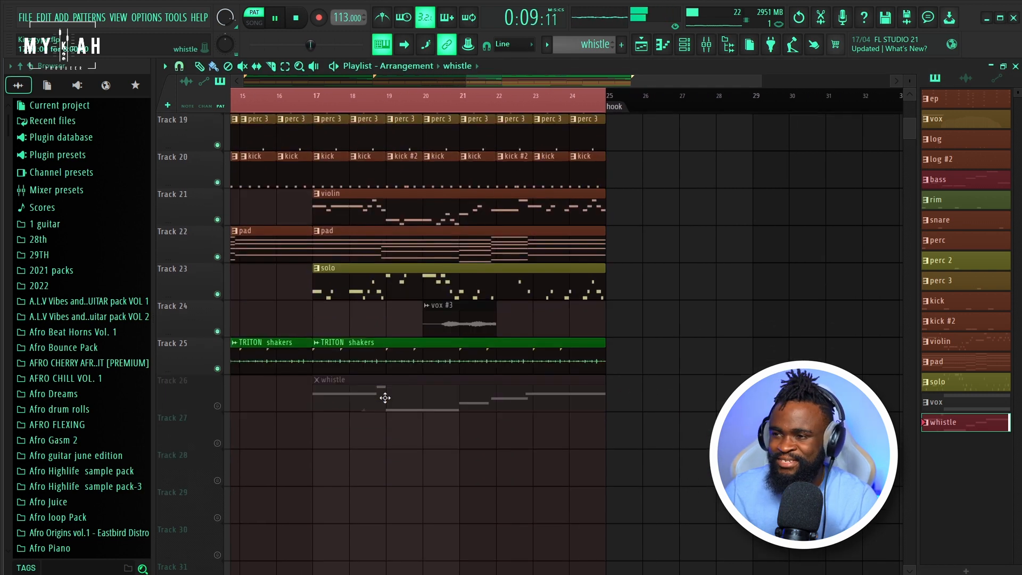
{"action": "left_click", "coordinate": [217, 368]}
{"action": "left_click", "coordinate": [317, 96]}
{"action": "key", "text": "space"}
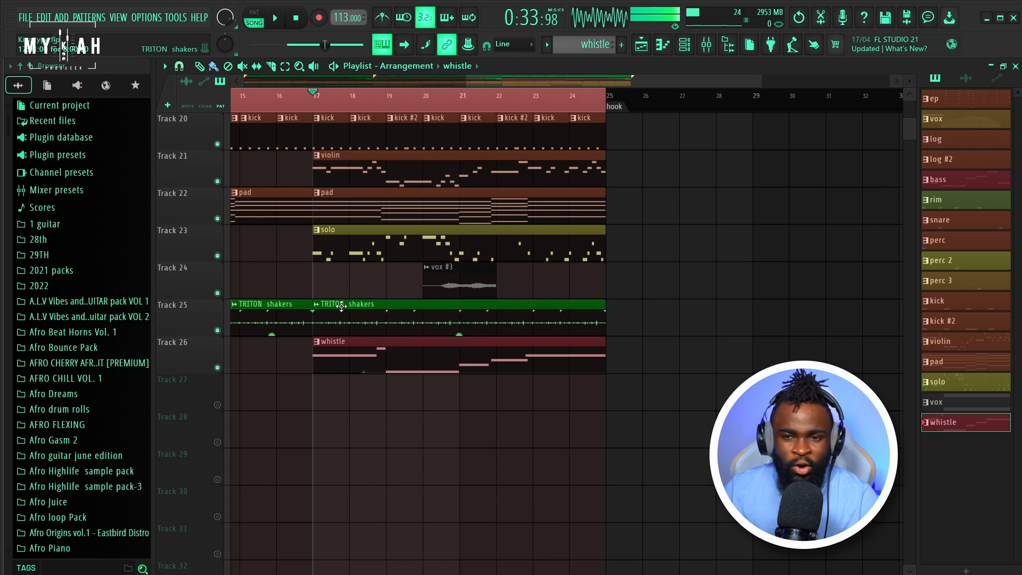
{"action": "key", "text": "space"}
Unmute the amapiano_sax clips on Track 6, the Drum Loop 1 clips on Track 3 and the REV CLAP clips on Track 5
{"action": "scroll", "coordinate": [384, 370], "scroll_direction": "up", "scroll_amount": 6}
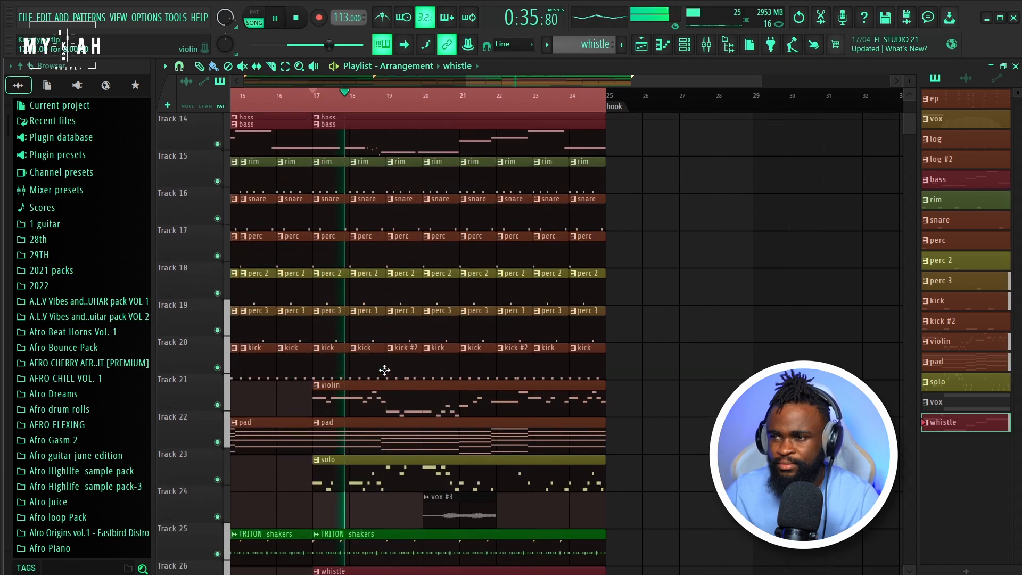
{"action": "scroll", "coordinate": [384, 370], "scroll_direction": "up", "scroll_amount": 13}
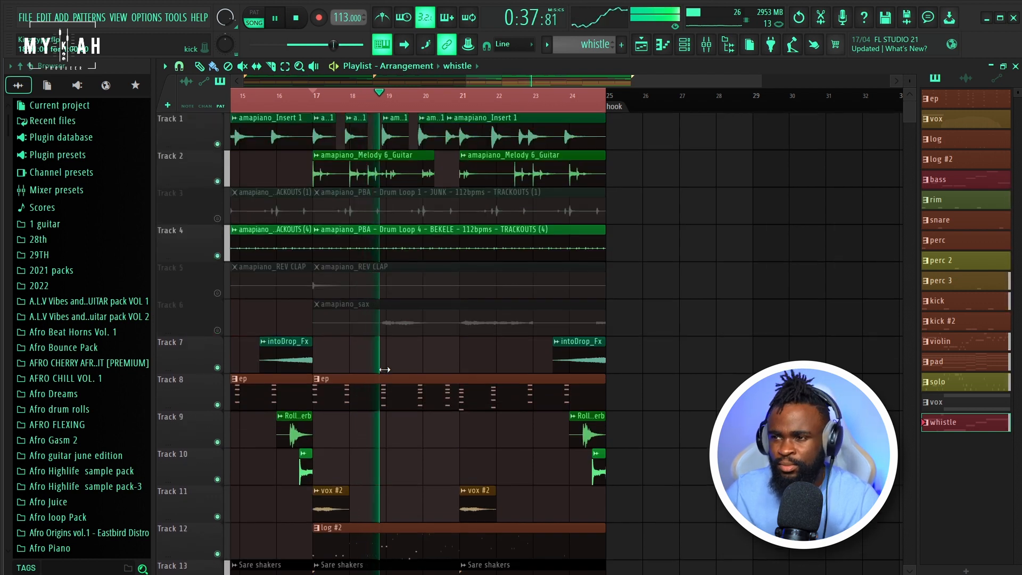
{"action": "key", "text": "space"}
{"action": "left_click", "coordinate": [222, 331]}
{"action": "key", "text": "space"}
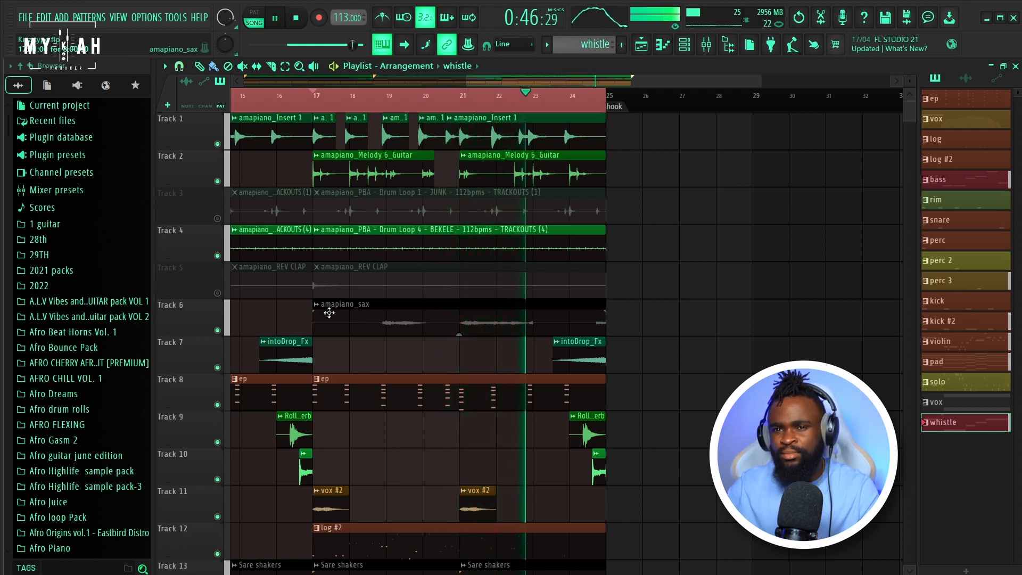
{"action": "left_click", "coordinate": [217, 219]}
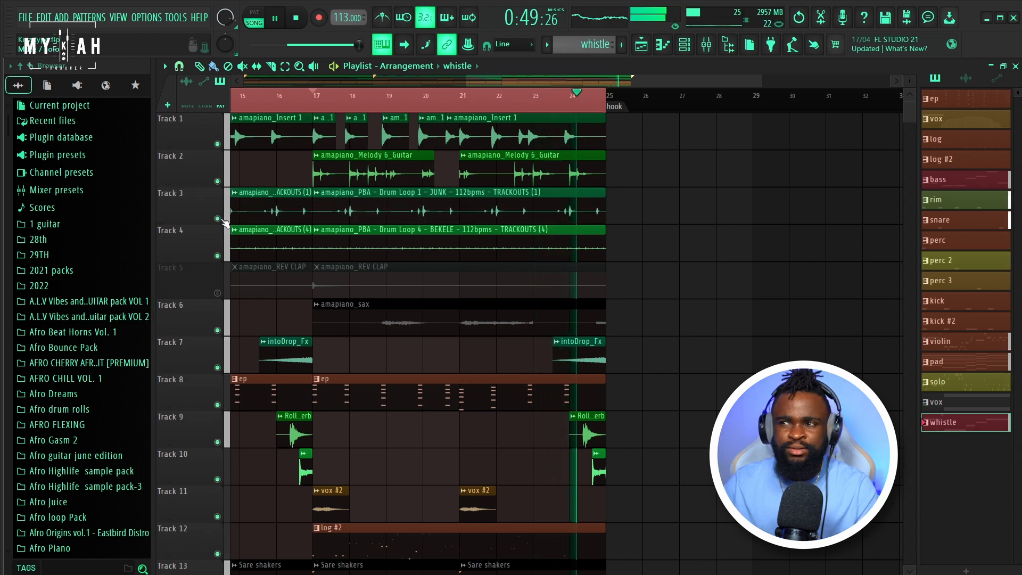
{"action": "left_click", "coordinate": [217, 293]}
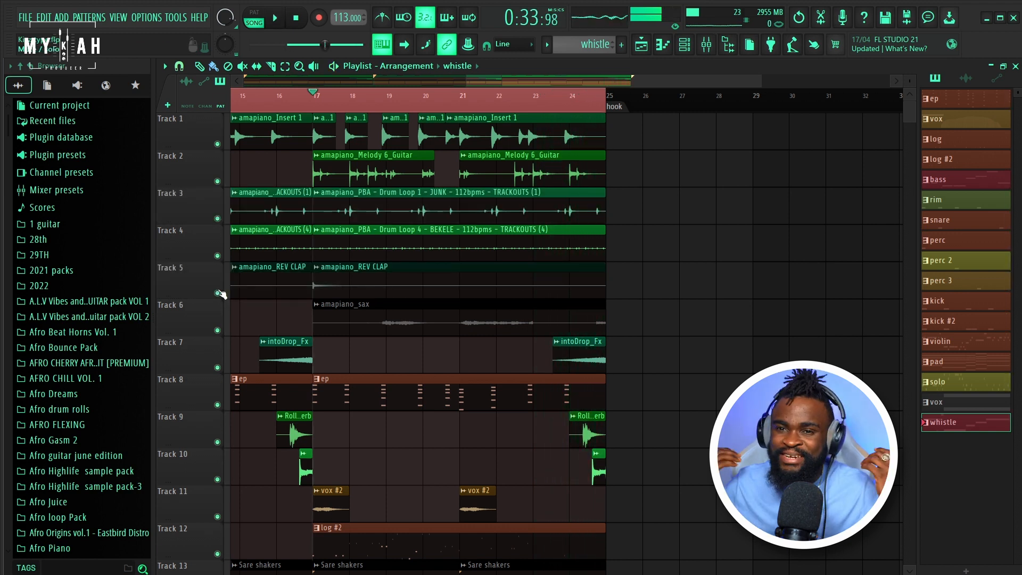
Examine the effect slots of the mixer inserts from Kontakt 5 on insert 1 through Drum Loop 4 on insert 11
{"action": "left_click", "coordinate": [706, 46]}
{"action": "scroll", "coordinate": [536, 196], "scroll_direction": "down", "scroll_amount": 3}
{"action": "scroll", "coordinate": [533, 190], "scroll_direction": "up", "scroll_amount": 8}
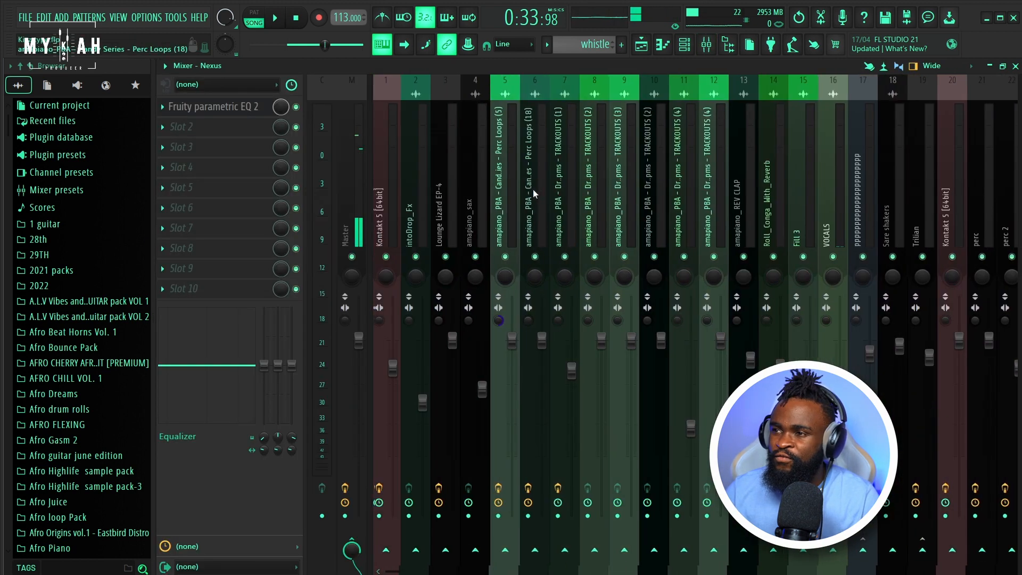
{"action": "left_click", "coordinate": [464, 222]}
{"action": "left_click", "coordinate": [445, 218]}
{"action": "left_click", "coordinate": [421, 216]}
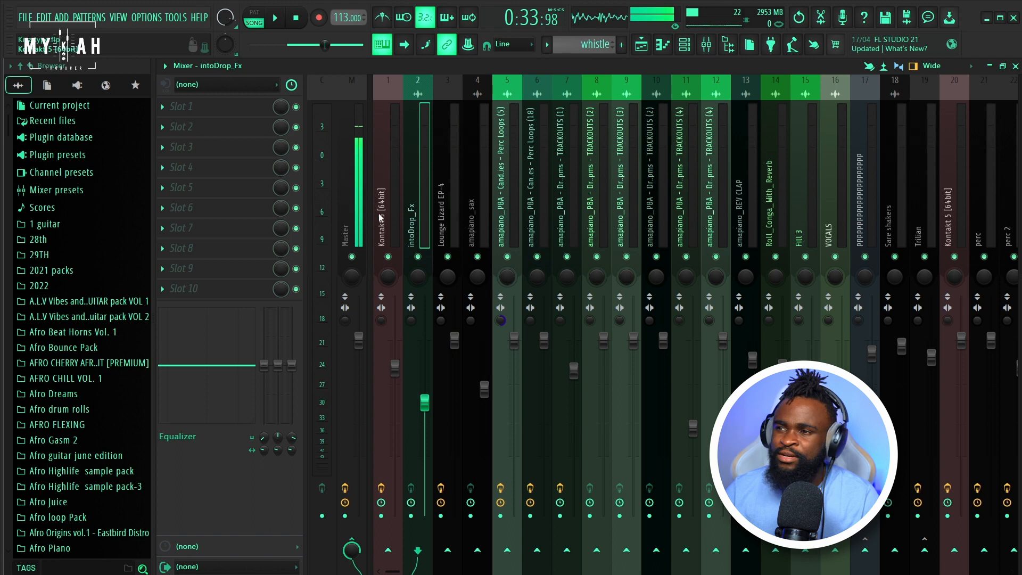
{"action": "left_click", "coordinate": [401, 213]}
{"action": "key", "text": "Right"}
{"action": "key", "text": "Right"}
{"action": "key", "text": "Right"}
{"action": "key", "text": "Right"}
{"action": "key", "text": "Right"}
{"action": "key", "text": "Right"}
{"action": "key", "text": "Right"}
{"action": "key", "text": "Right"}
{"action": "key", "text": "Right"}
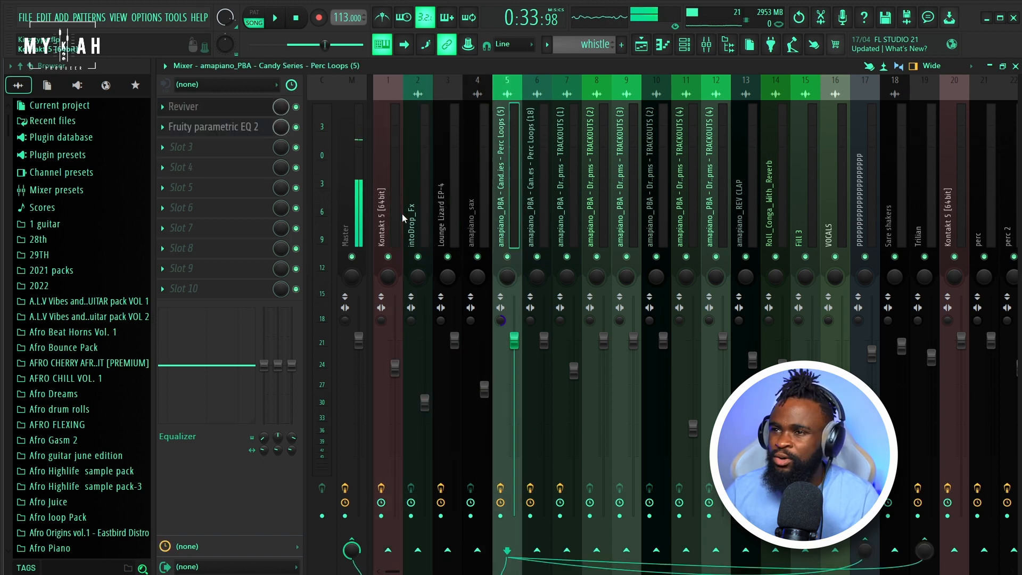
{"action": "key", "text": "Right"}
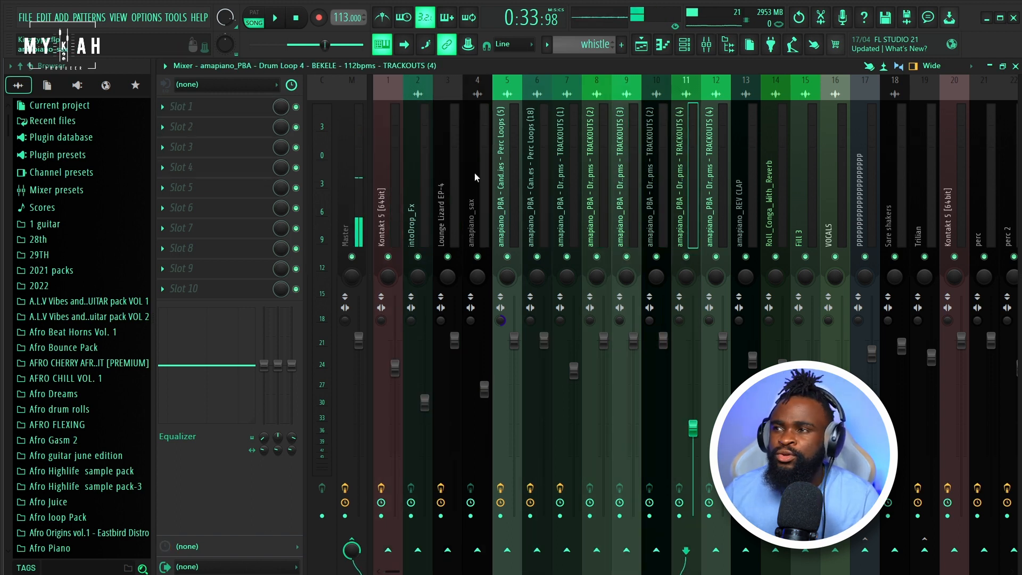
Clear the verse time selection in the playlist and play the whole arrangement from the intro marker at bar 1
{"action": "left_click", "coordinate": [640, 46]}
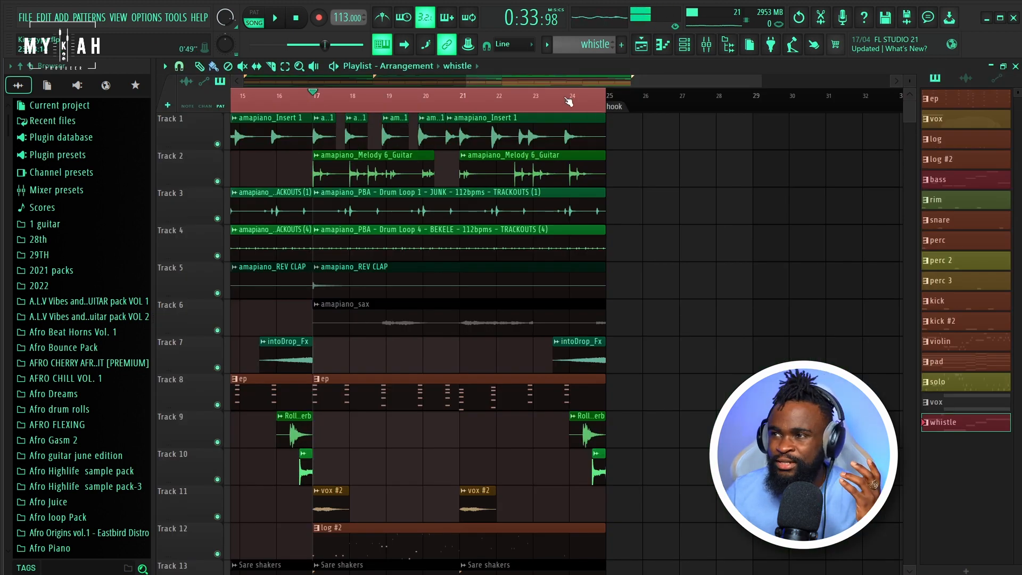
{"action": "scroll", "coordinate": [568, 101], "scroll_direction": "down", "scroll_amount": 5}
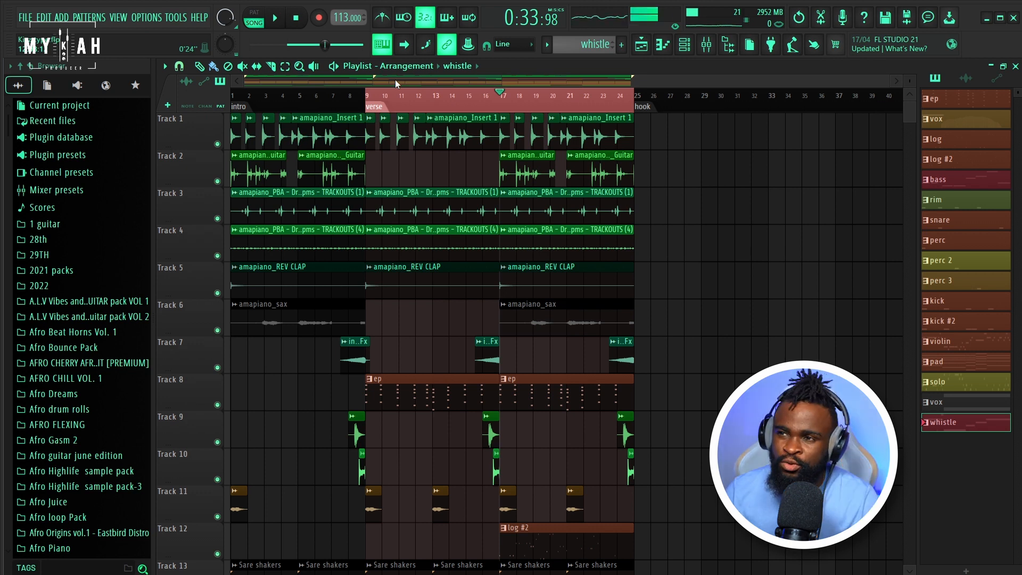
{"action": "left_click", "coordinate": [239, 105]}
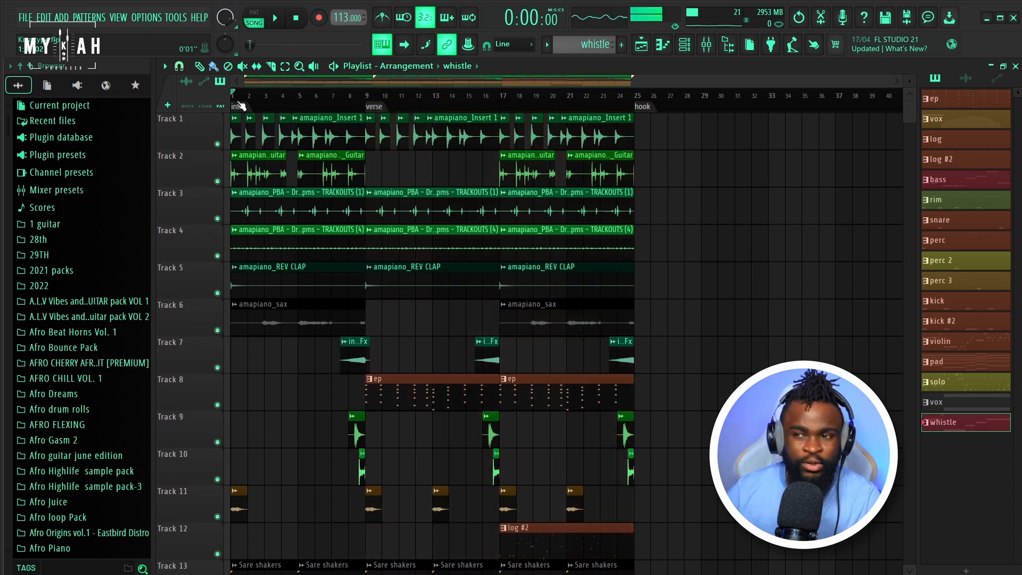
{"action": "scroll", "coordinate": [440, 352], "scroll_direction": "down", "scroll_amount": 3}
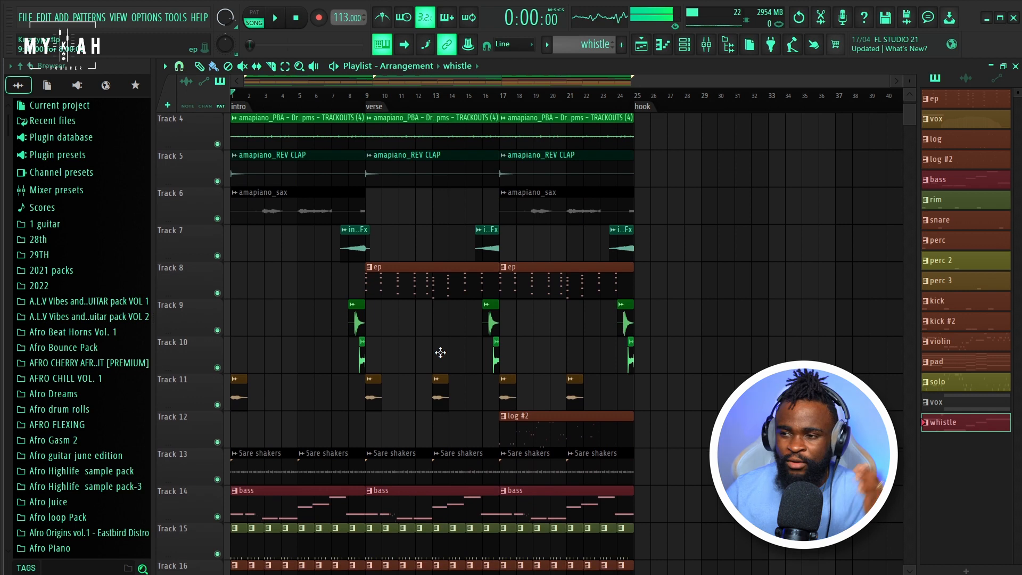
{"action": "key", "text": "space"}
Review the intro and verse layers across Tracks 1 to 26 while the arrangement plays
{"action": "scroll", "coordinate": [440, 352], "scroll_direction": "down", "scroll_amount": 14}
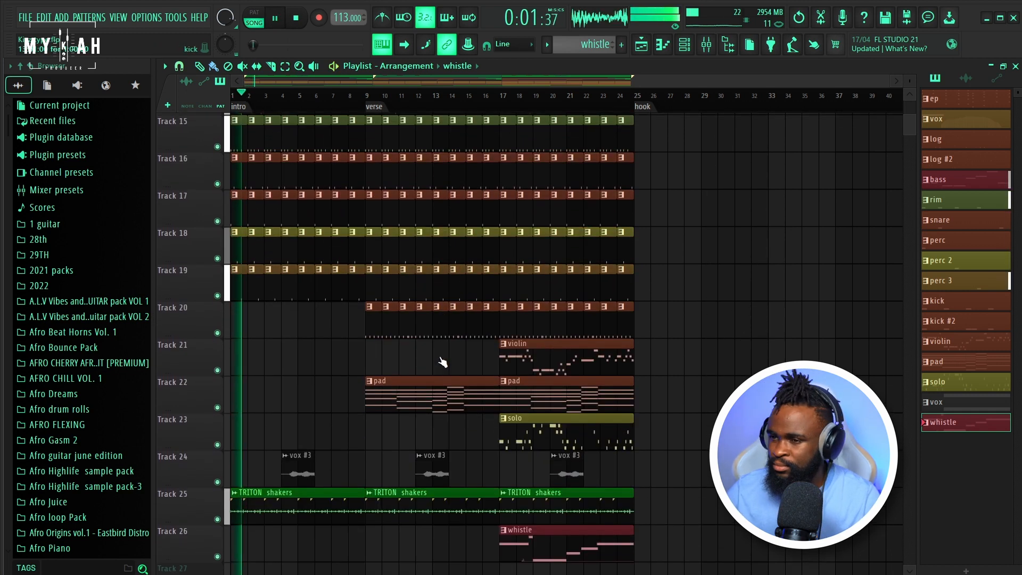
{"action": "scroll", "coordinate": [438, 357], "scroll_direction": "down", "scroll_amount": 2}
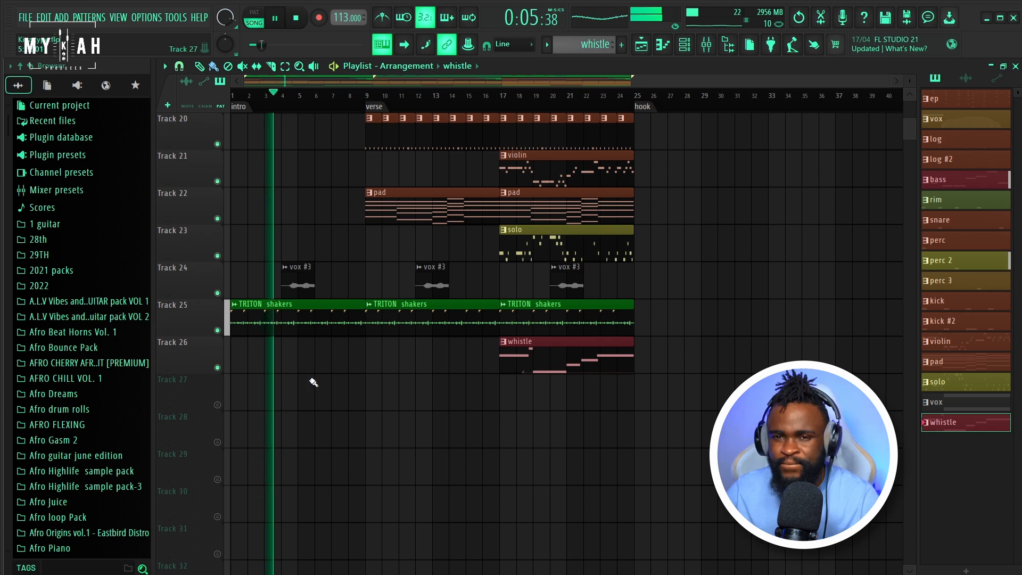
{"action": "scroll", "coordinate": [372, 331], "scroll_direction": "up", "scroll_amount": 15}
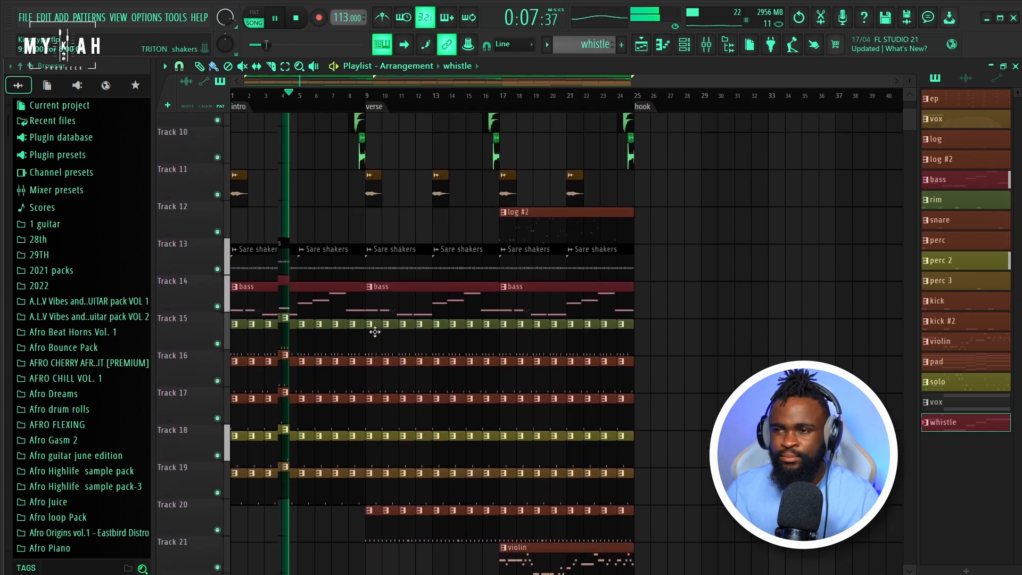
{"action": "scroll", "coordinate": [375, 331], "scroll_direction": "up", "scroll_amount": 4}
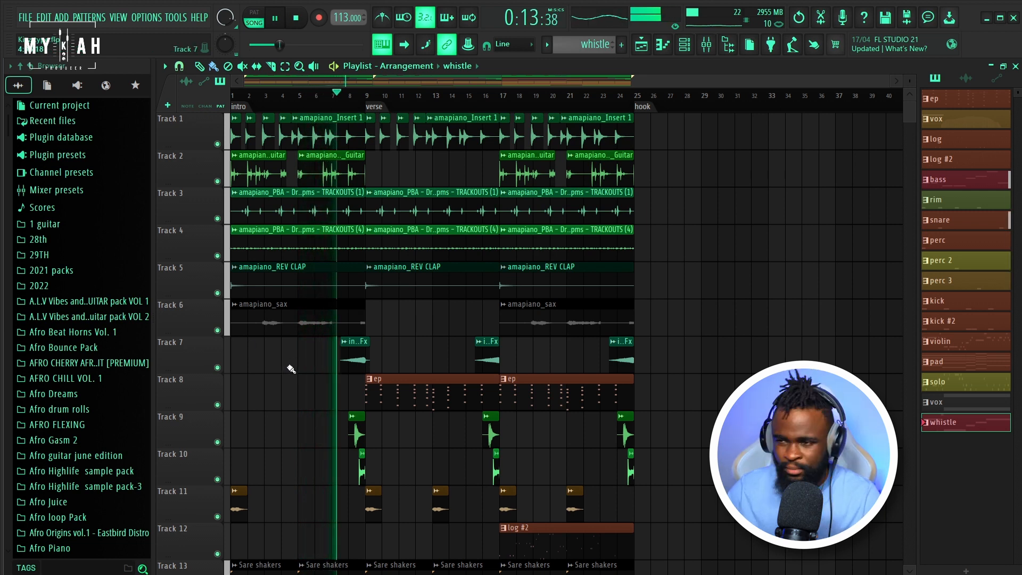
{"action": "scroll", "coordinate": [371, 447], "scroll_direction": "down", "scroll_amount": 11}
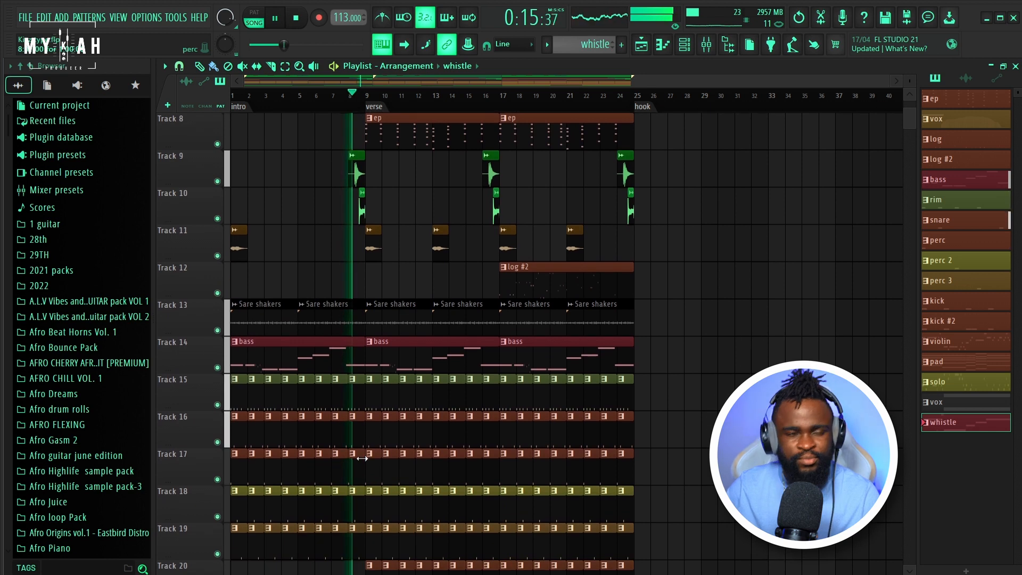
{"action": "scroll", "coordinate": [371, 447], "scroll_direction": "down", "scroll_amount": 3}
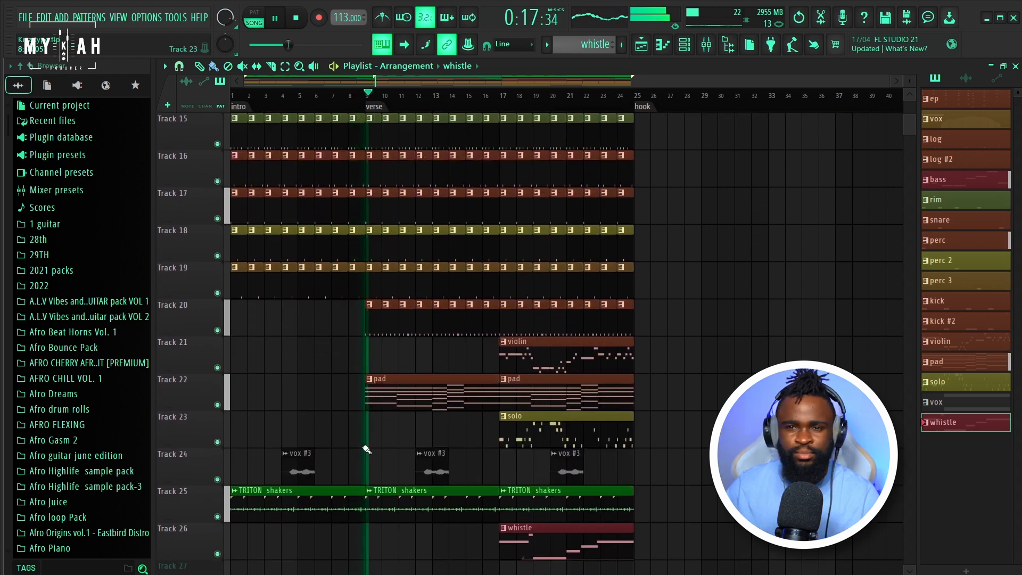
{"action": "scroll", "coordinate": [367, 445], "scroll_direction": "up", "scroll_amount": 14}
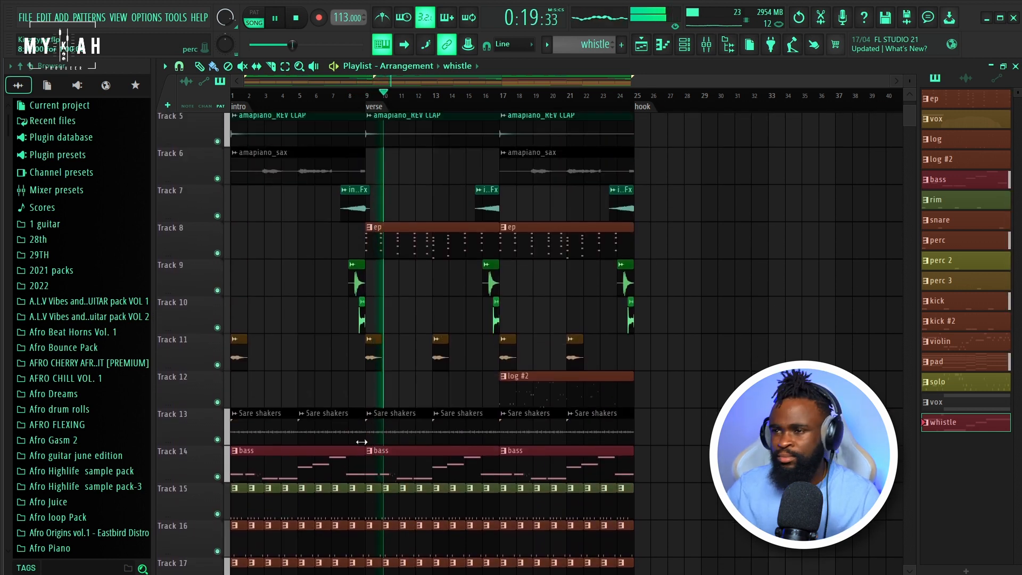
{"action": "scroll", "coordinate": [361, 433], "scroll_direction": "up", "scroll_amount": 1}
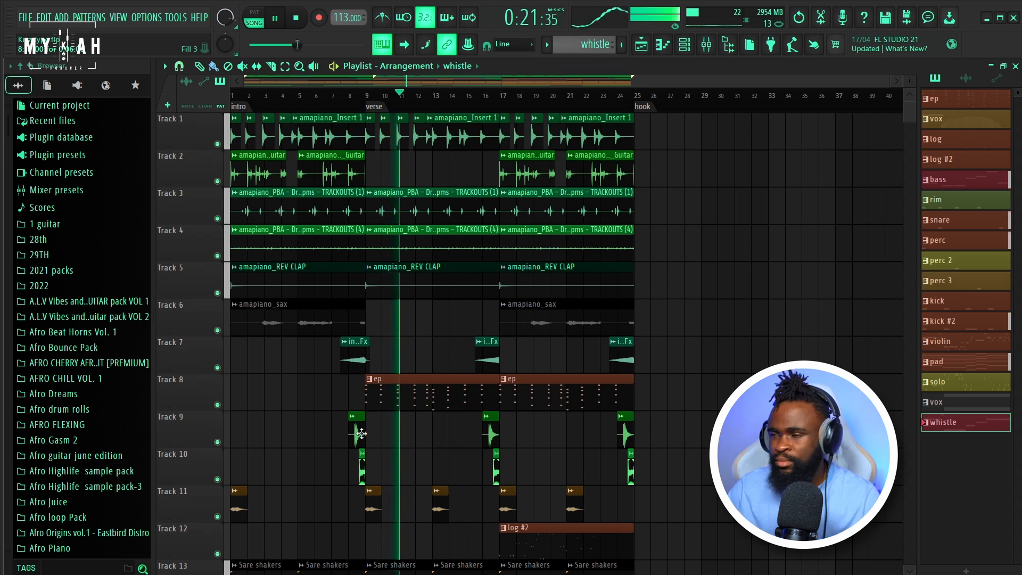
Check the audio clip settings of Drum Loop 4 on Track 4, review the lower tracks and stop playback
{"action": "double_click", "coordinate": [441, 251]}
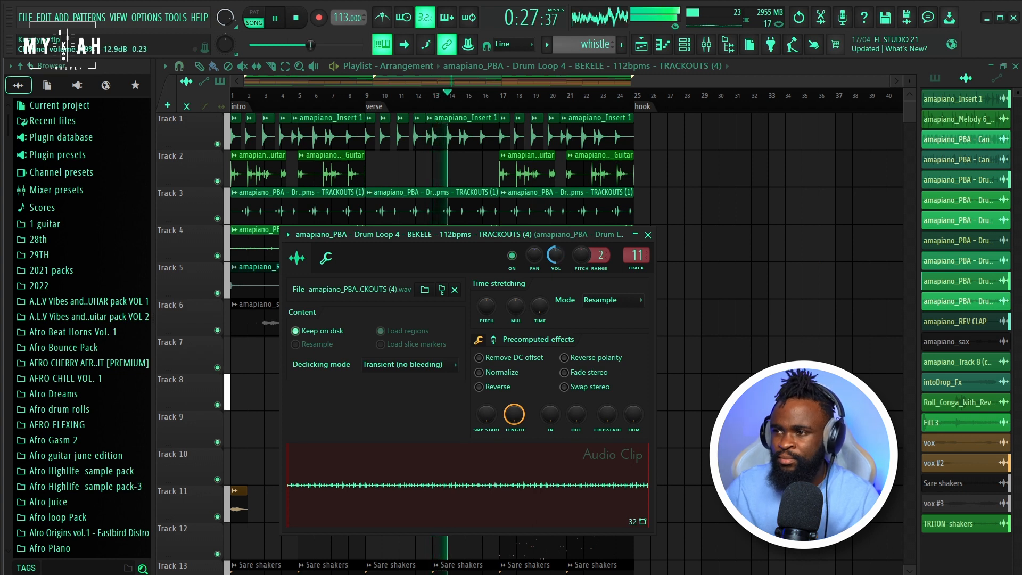
{"action": "key", "text": "Escape"}
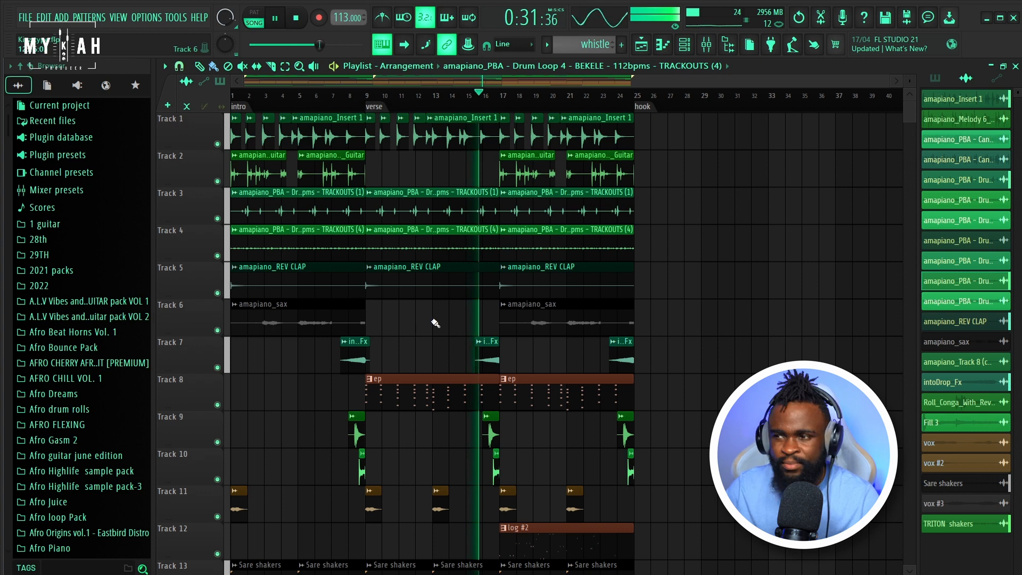
{"action": "scroll", "coordinate": [435, 323], "scroll_direction": "down", "scroll_amount": 10}
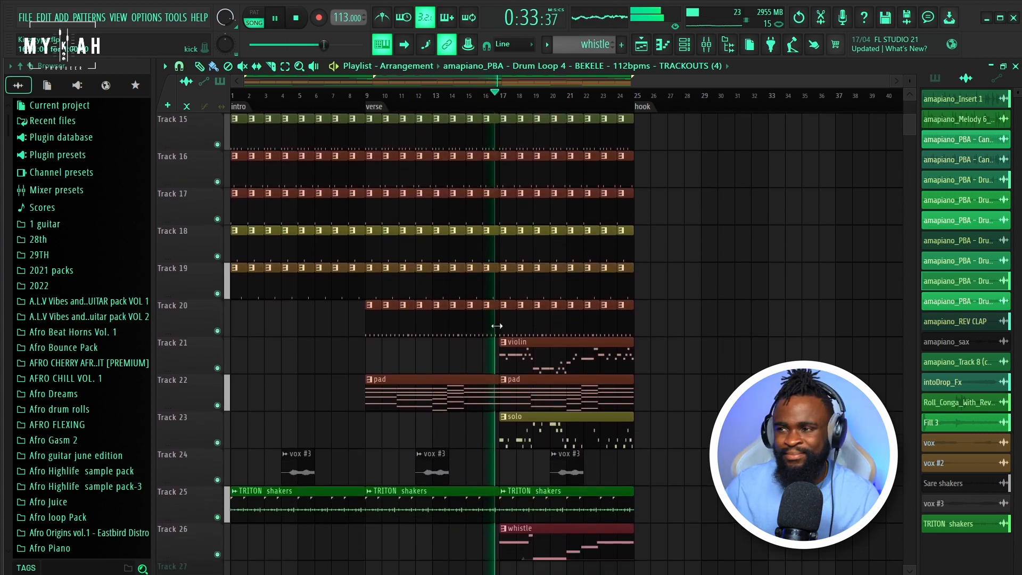
{"action": "scroll", "coordinate": [497, 326], "scroll_direction": "up", "scroll_amount": 5}
{"action": "key", "text": "space"}
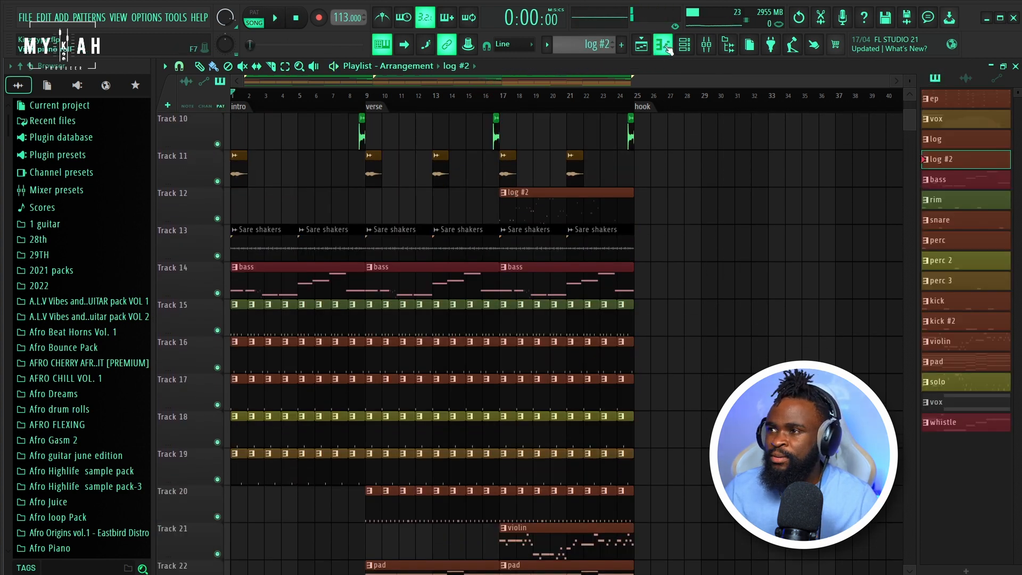
Look up the log #2 pattern's channel and inspect the Reviver effect on its mixer insert 17
{"action": "left_click", "coordinate": [665, 47]}
{"action": "left_click", "coordinate": [686, 48]}
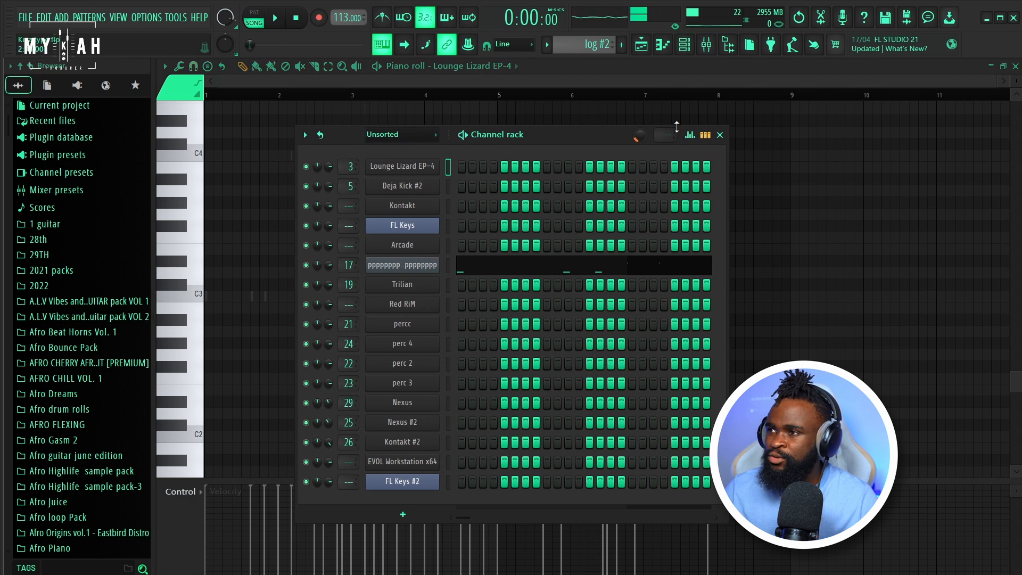
{"action": "left_click", "coordinate": [707, 46]}
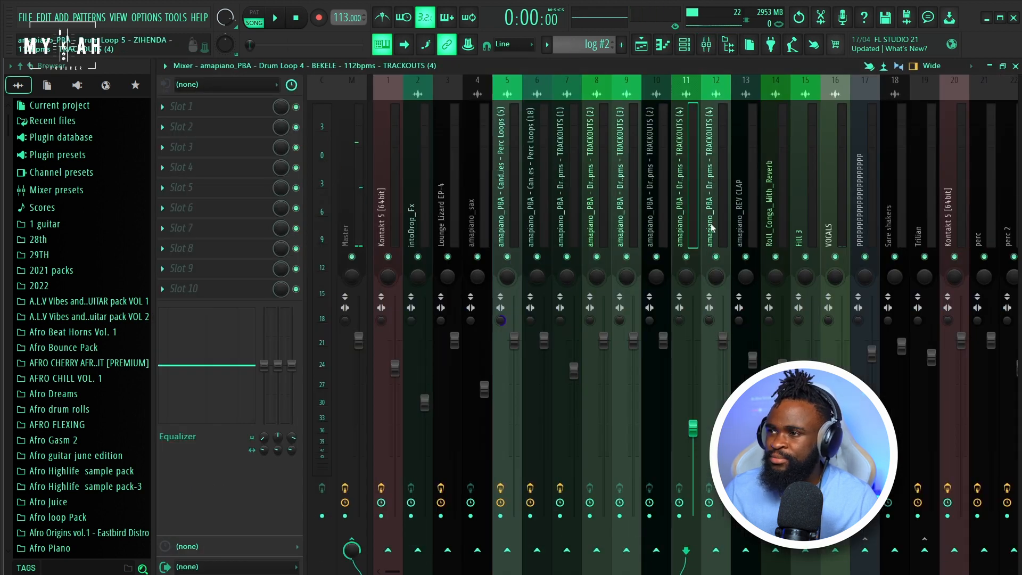
{"action": "left_click", "coordinate": [865, 212]}
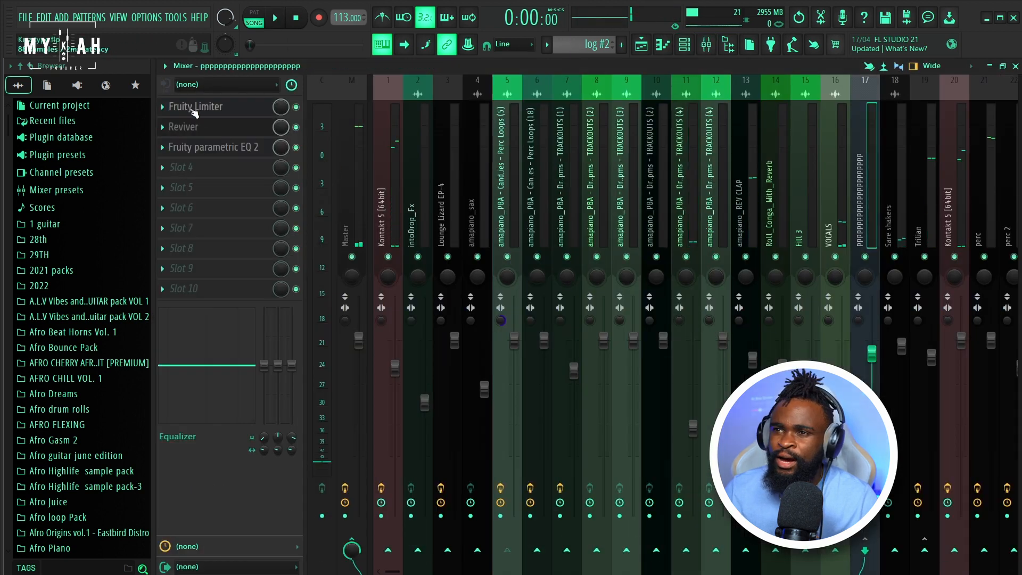
{"action": "left_click", "coordinate": [184, 127]}
{"action": "left_click_drag", "start_coordinate": [472, 200], "coordinate": [437, 168]}
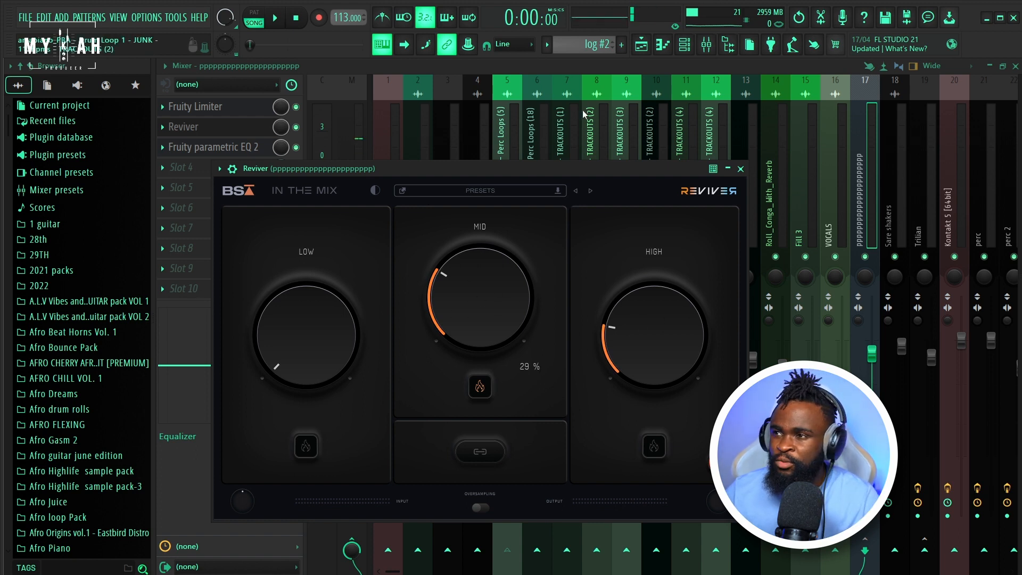
Solo the log #2 pattern on Track 12 in the playlist, add the bass on Track 14, and play both from bar 17
{"action": "left_click", "coordinate": [638, 51]}
{"action": "scroll", "coordinate": [544, 98], "scroll_direction": "up", "scroll_amount": 2}
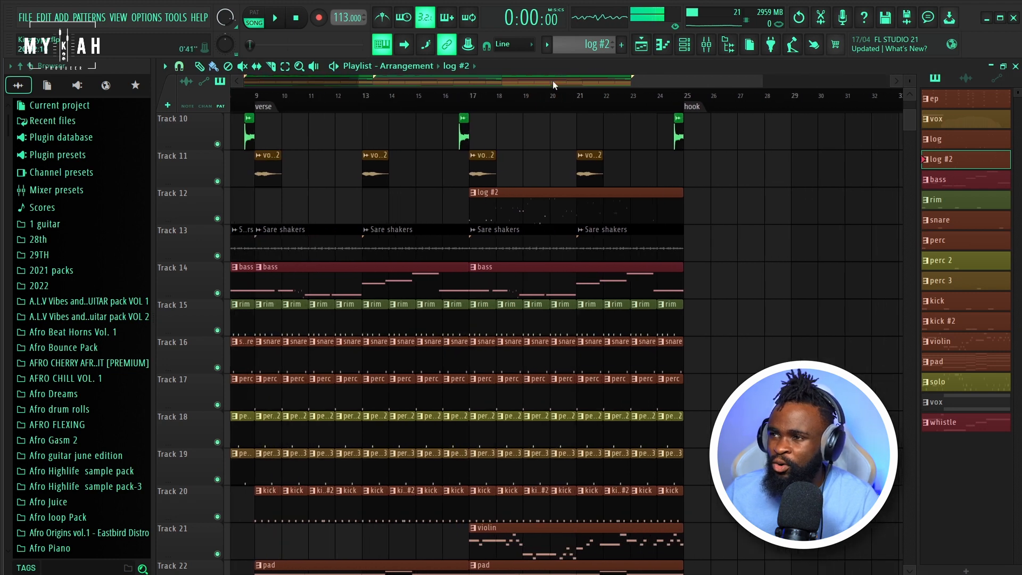
{"action": "right_click", "coordinate": [218, 220]}
{"action": "key", "text": "space"}
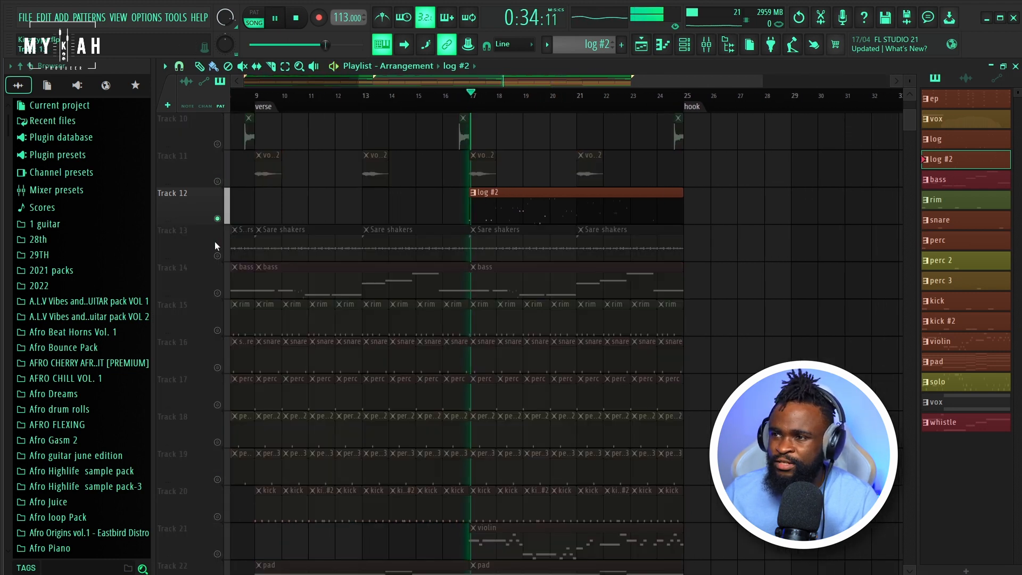
{"action": "left_click", "coordinate": [218, 293]}
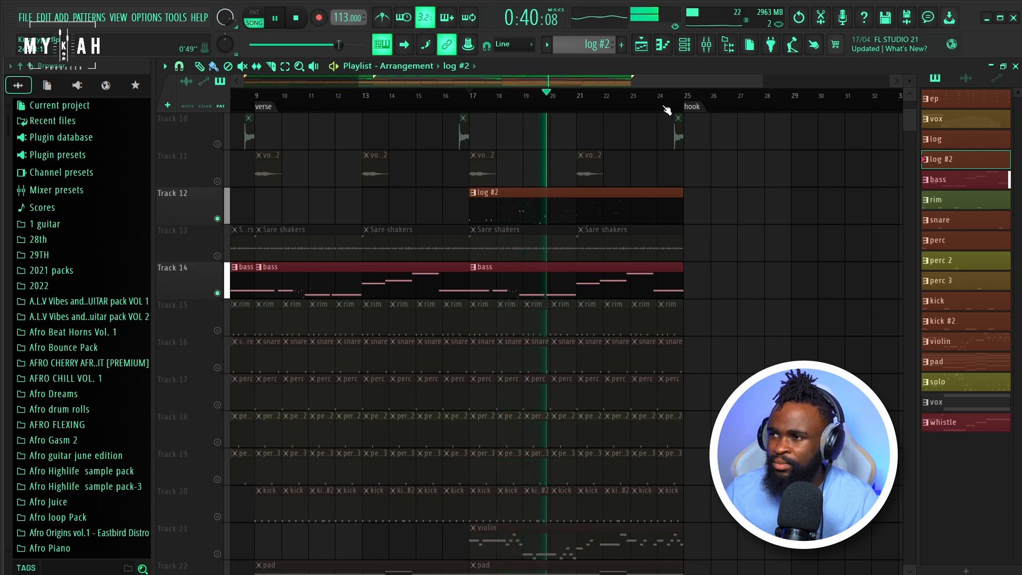
{"action": "scroll", "coordinate": [637, 108], "scroll_direction": "up", "scroll_amount": 5}
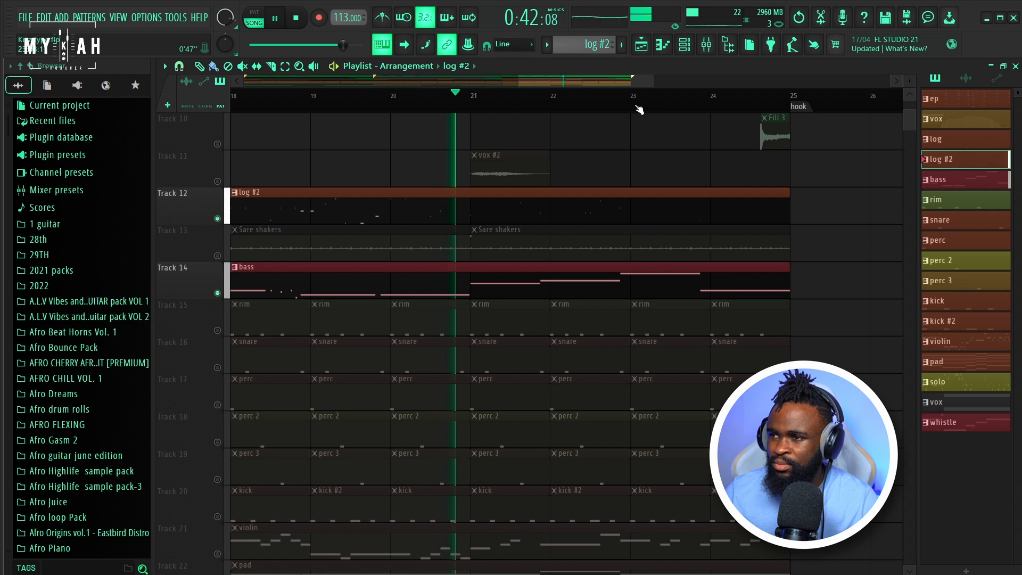
{"action": "scroll", "coordinate": [639, 107], "scroll_direction": "down", "scroll_amount": 2}
{"action": "scroll", "coordinate": [505, 426], "scroll_direction": "down", "scroll_amount": 5}
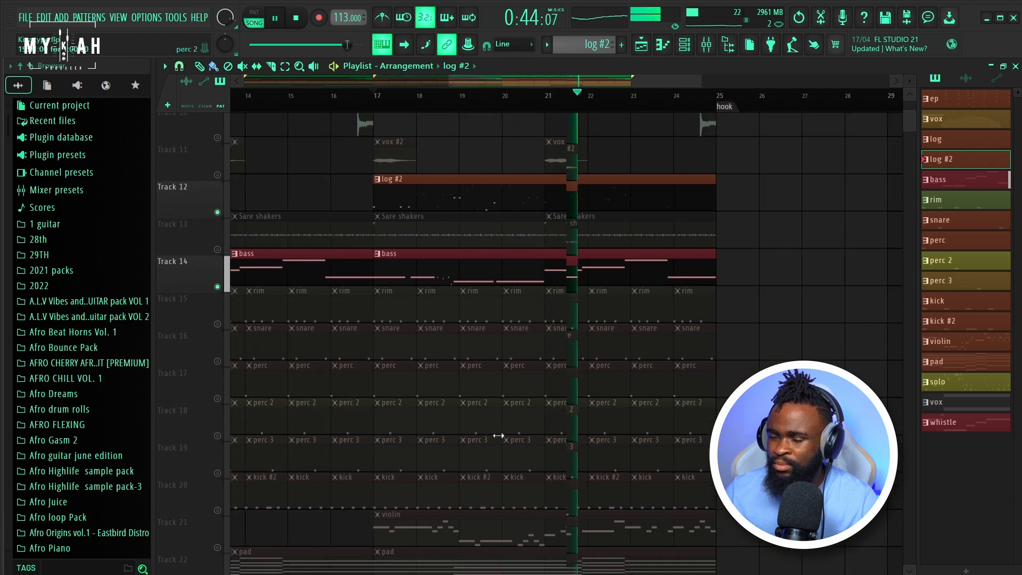
{"action": "key", "text": "space"}
Solo the pad on Track 22, unmute violin, solo and whistle on Tracks 21, 23 and 26, and play them from bar 17
{"action": "left_click", "coordinate": [225, 261]}
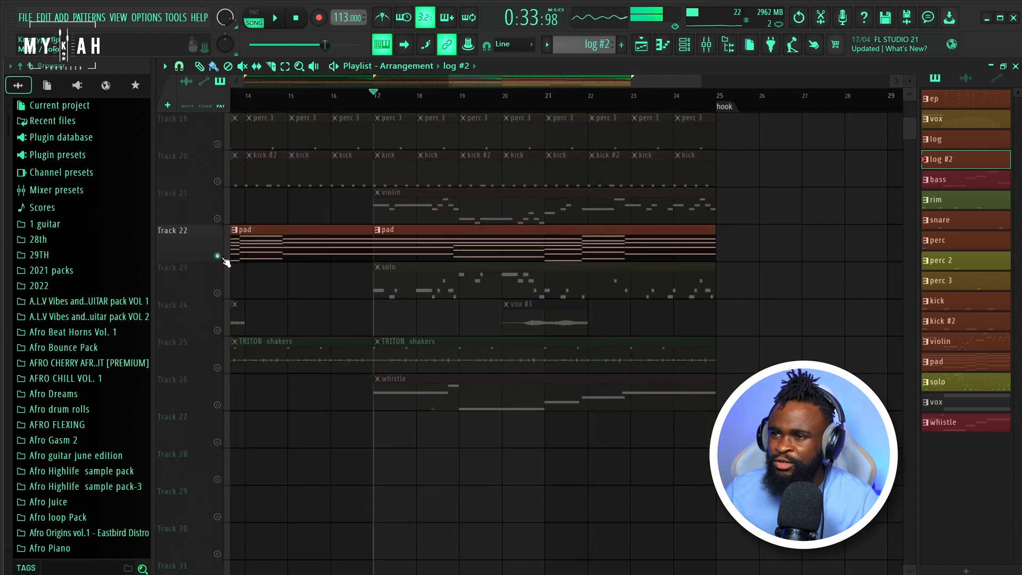
{"action": "left_click", "coordinate": [218, 219]}
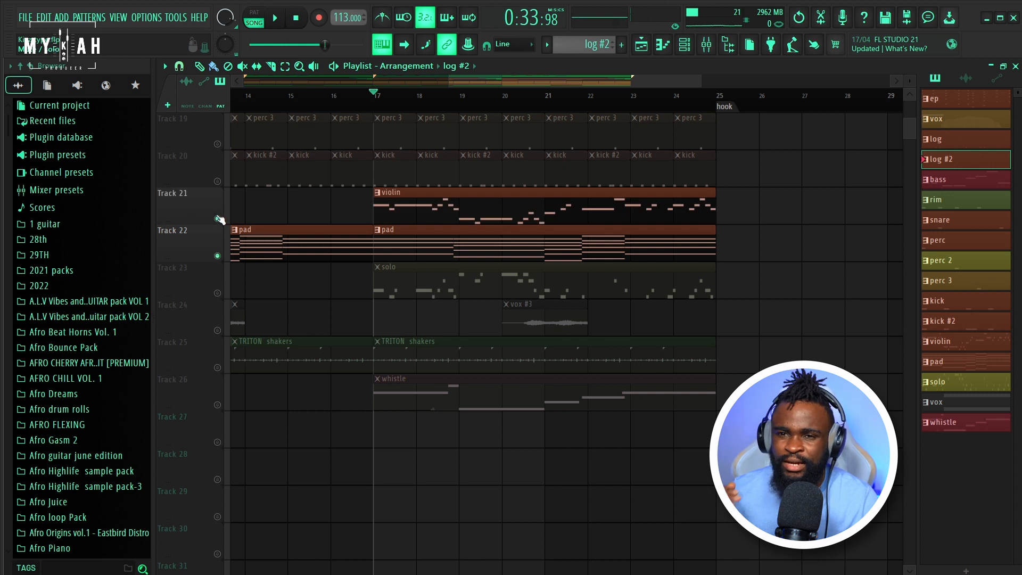
{"action": "left_click", "coordinate": [218, 293]}
{"action": "key", "text": "space"}
{"action": "left_click", "coordinate": [217, 406]}
Unmute the amapiano_sax clip on Track 6 and the Melody 6_Guitar clips on Track 2 during playback
{"action": "scroll", "coordinate": [294, 343], "scroll_direction": "up", "scroll_amount": 8}
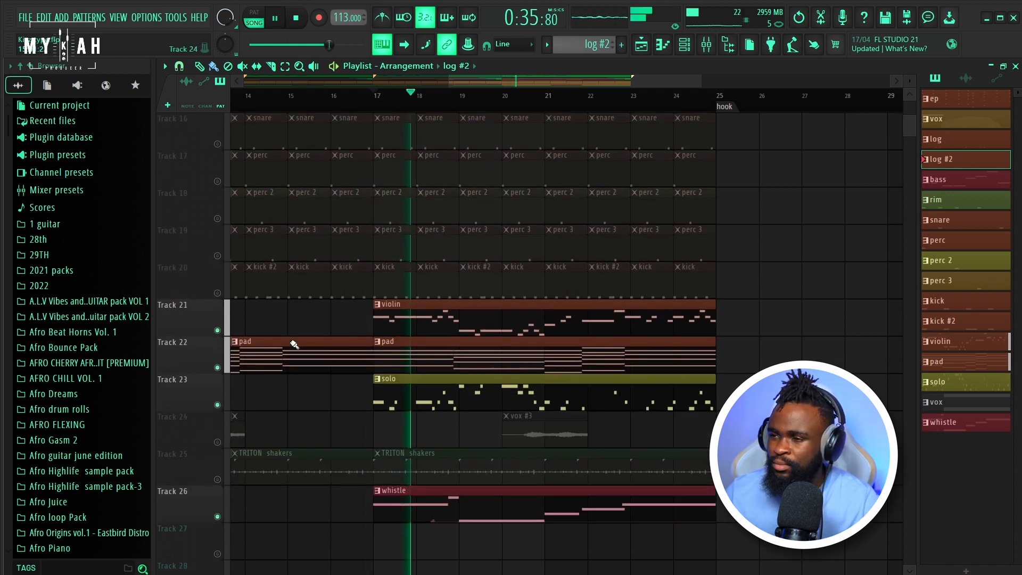
{"action": "scroll", "coordinate": [276, 352], "scroll_direction": "up", "scroll_amount": 3}
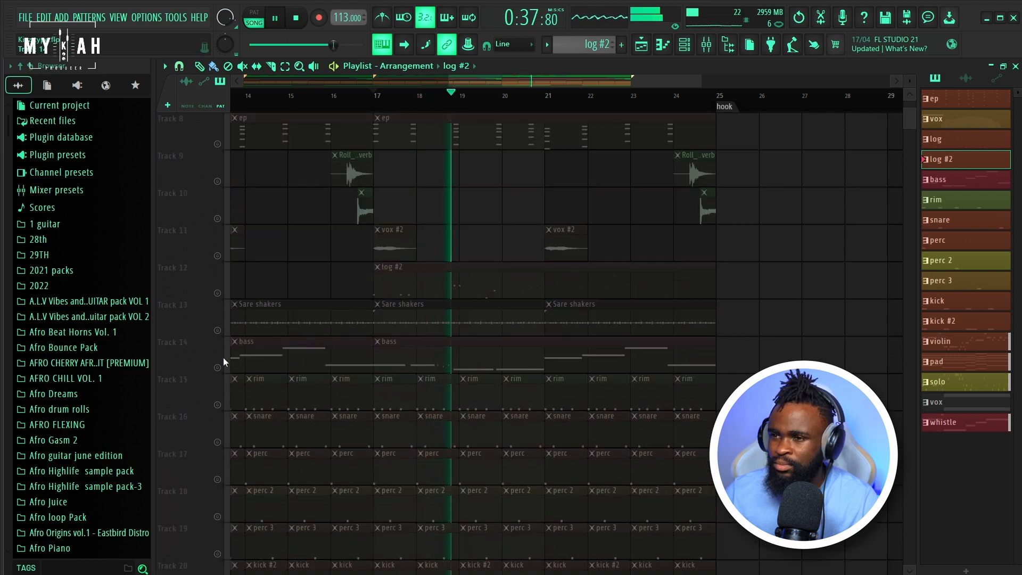
{"action": "scroll", "coordinate": [233, 328], "scroll_direction": "up", "scroll_amount": 4}
{"action": "scroll", "coordinate": [234, 322], "scroll_direction": "up", "scroll_amount": 2}
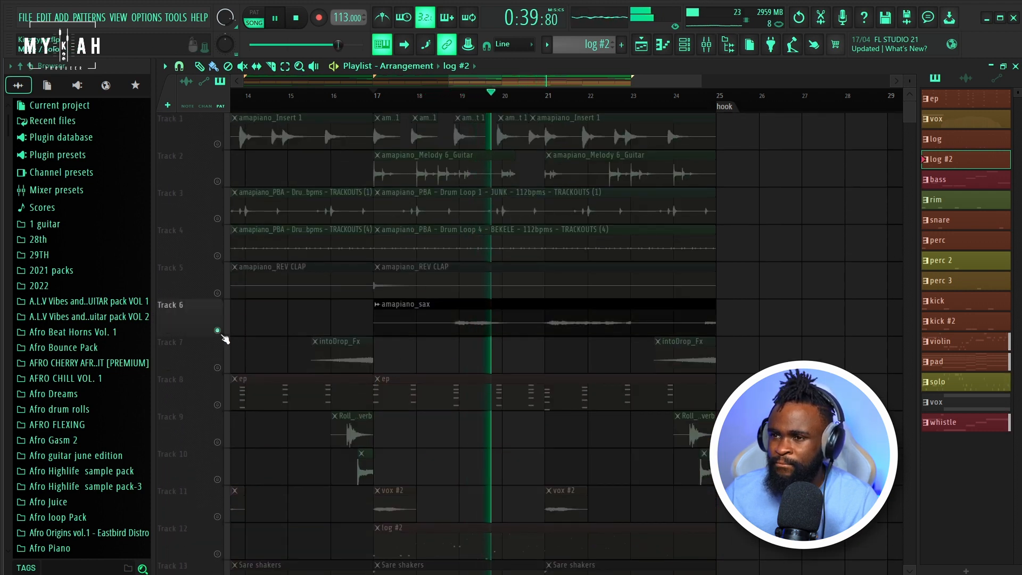
{"action": "left_click", "coordinate": [217, 329]}
{"action": "left_click", "coordinate": [217, 181]}
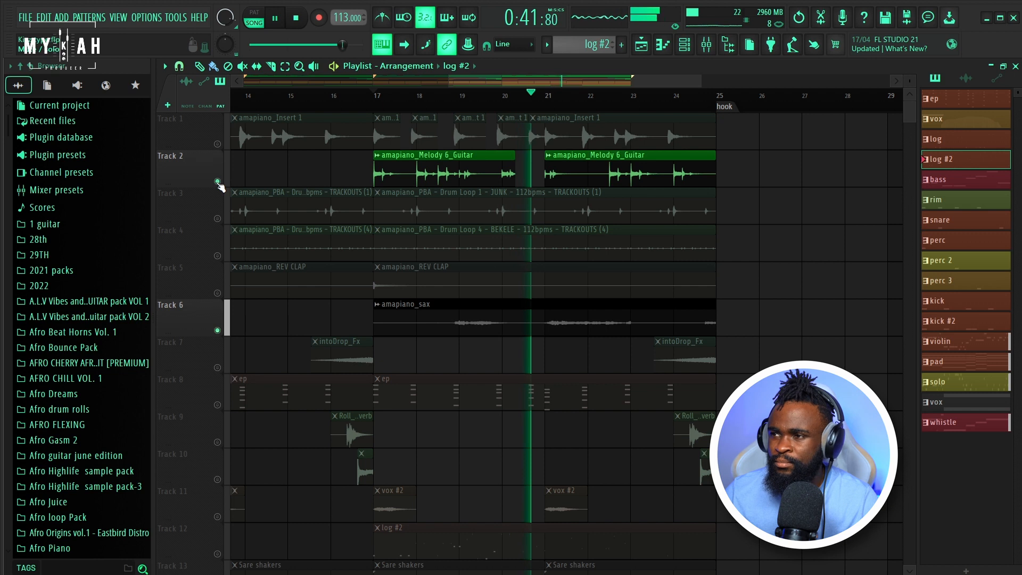
Unmute intoDrop_Fx on Track 7, vox #2 on Track 11 and vox #3 on Track 24, replaying the melodic layers from bar 17
{"action": "scroll", "coordinate": [325, 320], "scroll_direction": "down", "scroll_amount": 2}
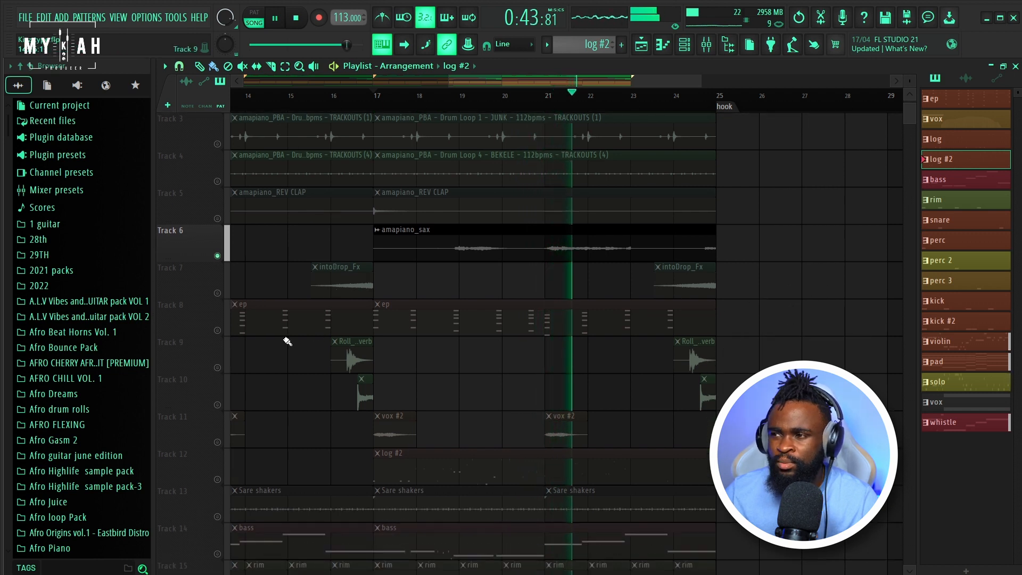
{"action": "left_click", "coordinate": [218, 293]}
{"action": "key", "text": "space"}
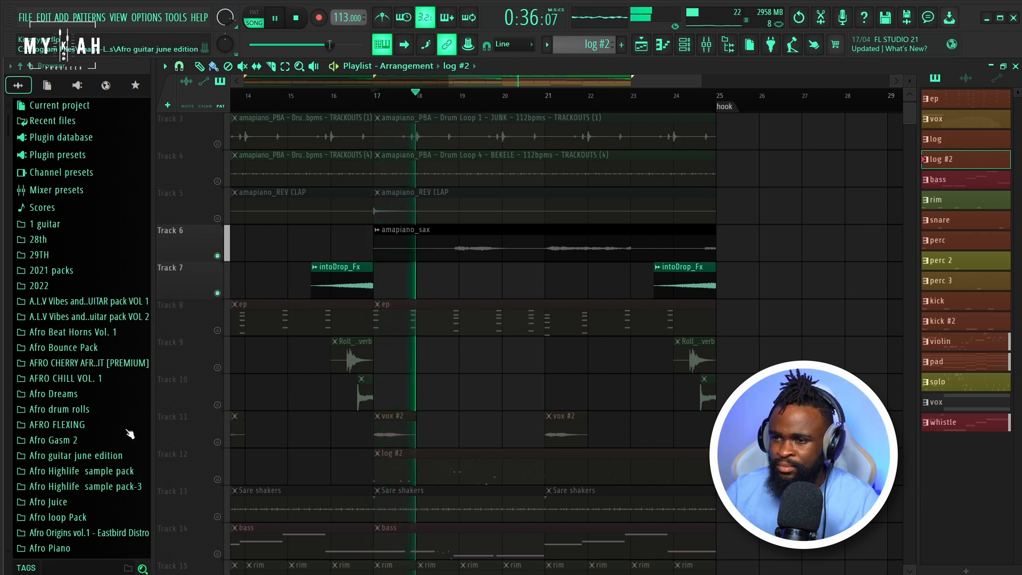
{"action": "left_click", "coordinate": [217, 441]}
{"action": "scroll", "coordinate": [362, 468], "scroll_direction": "down", "scroll_amount": 4}
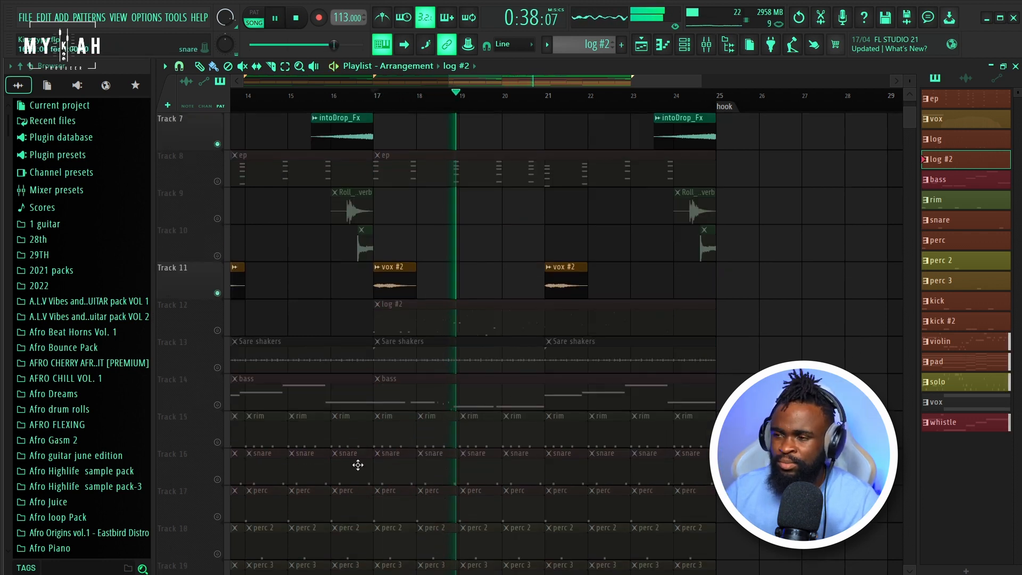
{"action": "scroll", "coordinate": [362, 468], "scroll_direction": "down", "scroll_amount": 7}
{"action": "scroll", "coordinate": [333, 465], "scroll_direction": "down", "scroll_amount": 5}
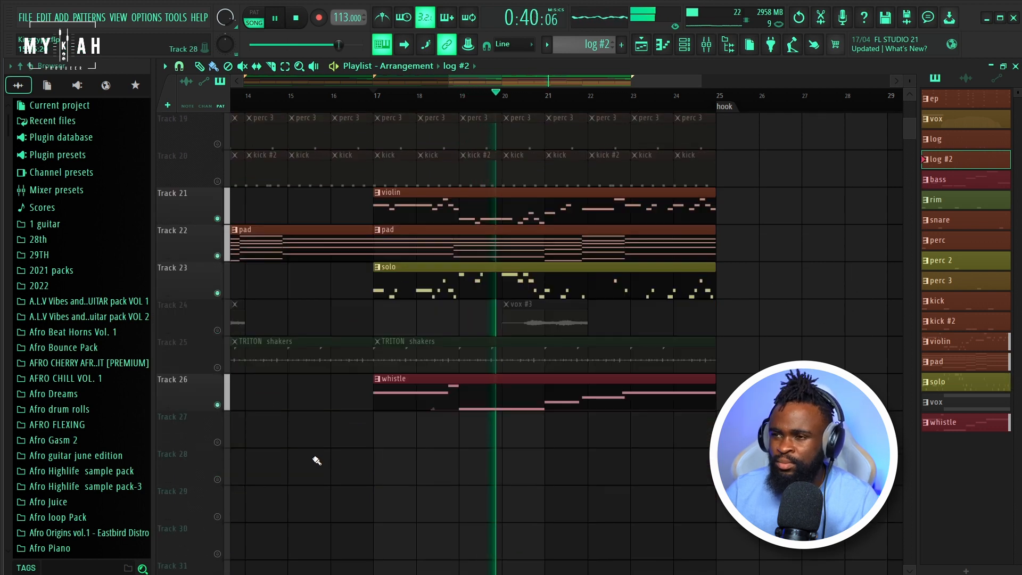
{"action": "left_click", "coordinate": [217, 330]}
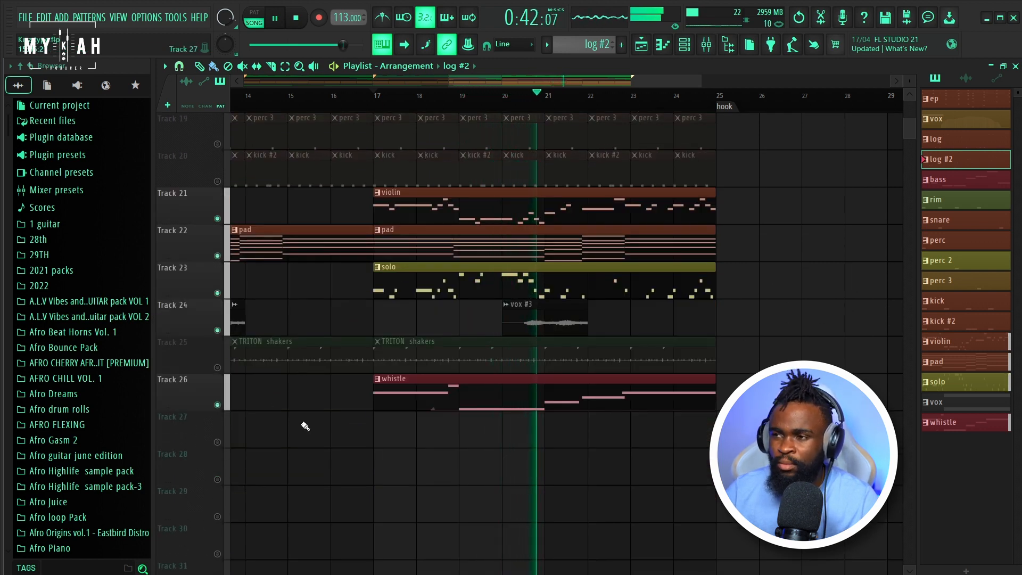
Look over the isolated melodic layers while they play, unmute all playlist tracks and stop playback
{"action": "scroll", "coordinate": [393, 383], "scroll_direction": "up", "scroll_amount": 14}
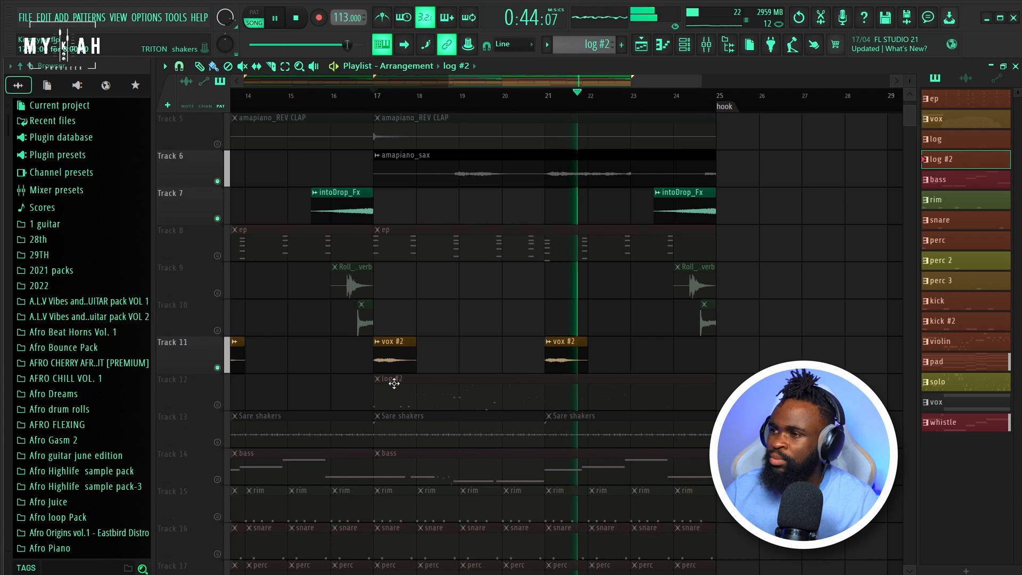
{"action": "scroll", "coordinate": [393, 383], "scroll_direction": "up", "scroll_amount": 4}
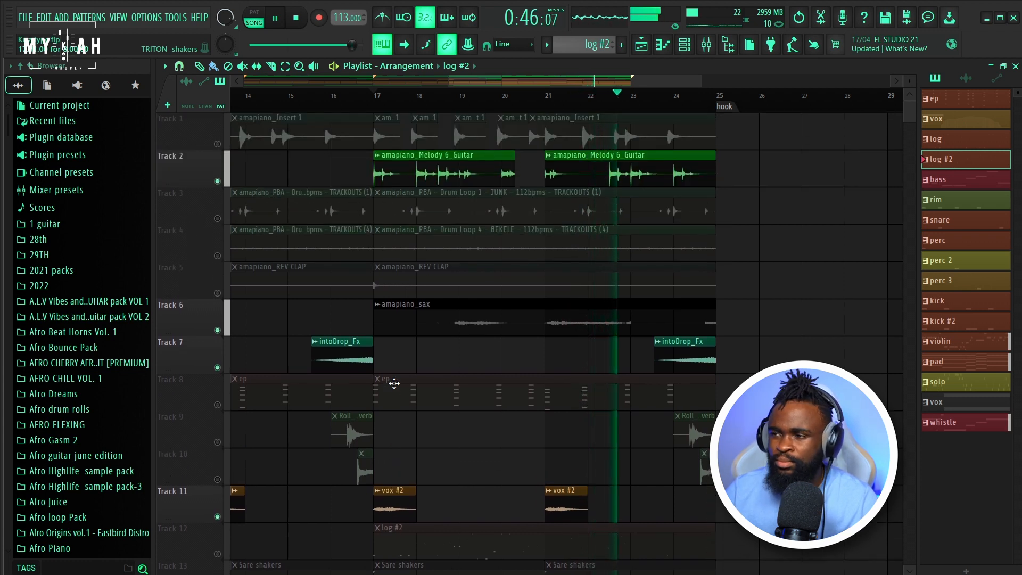
{"action": "scroll", "coordinate": [394, 384], "scroll_direction": "down", "scroll_amount": 6}
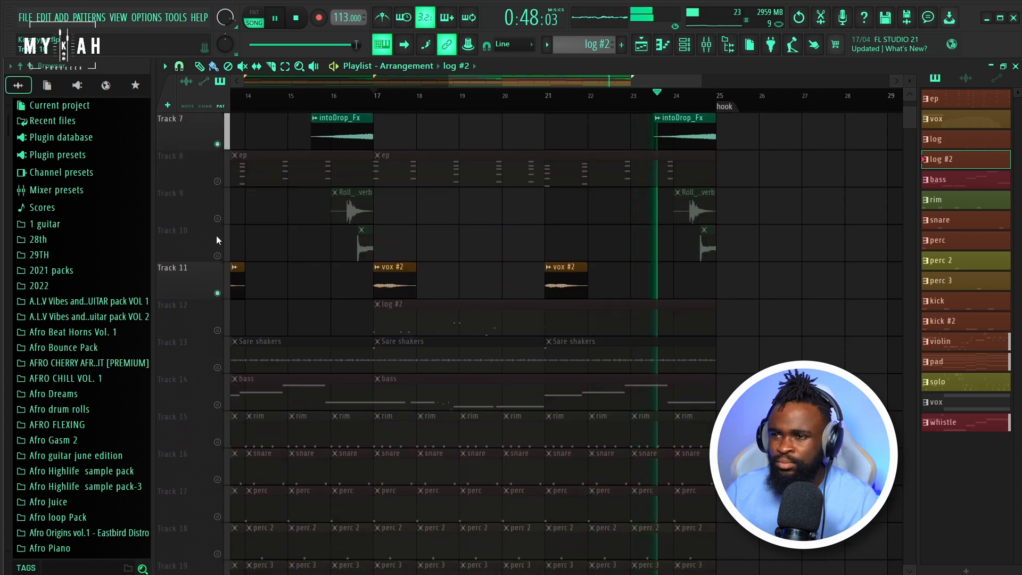
{"action": "right_click", "coordinate": [217, 219]}
{"action": "right_click", "coordinate": [218, 219]}
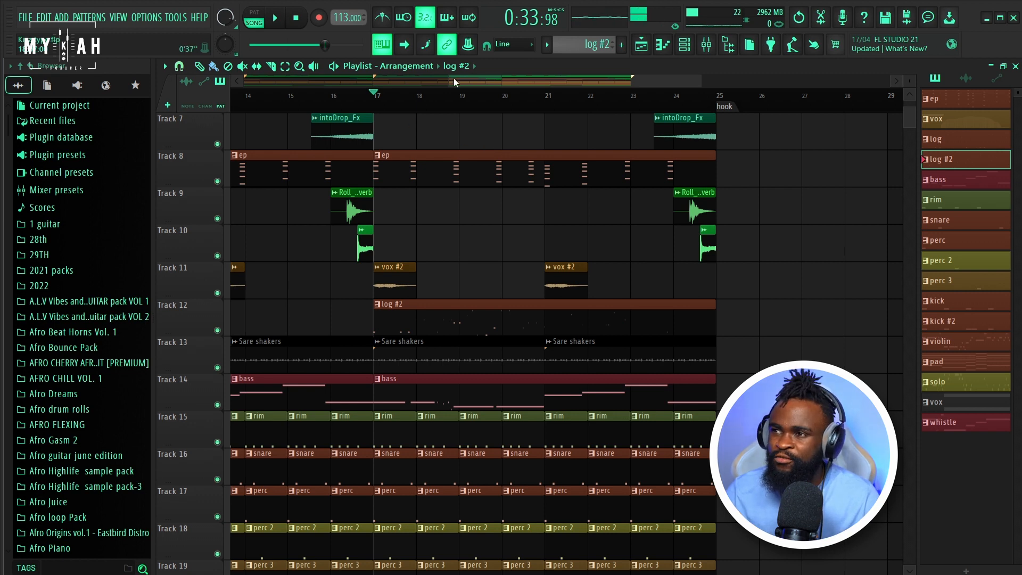
Show the full arrangement from intro to hook across all tracks and play it from bar 1
{"action": "left_click_drag", "start_coordinate": [452, 78], "coordinate": [272, 101]}
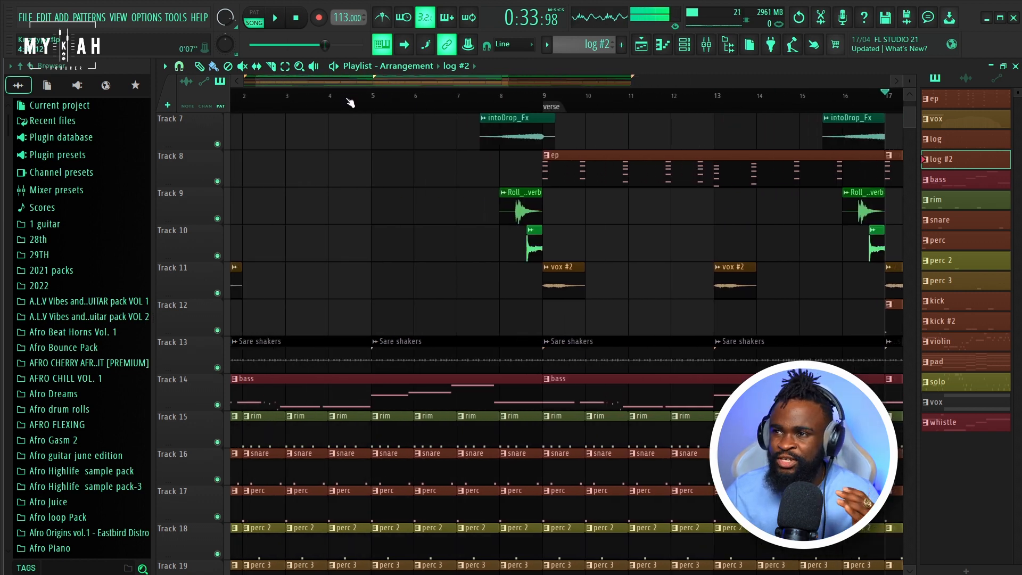
{"action": "scroll", "coordinate": [349, 102], "scroll_direction": "down", "scroll_amount": 5}
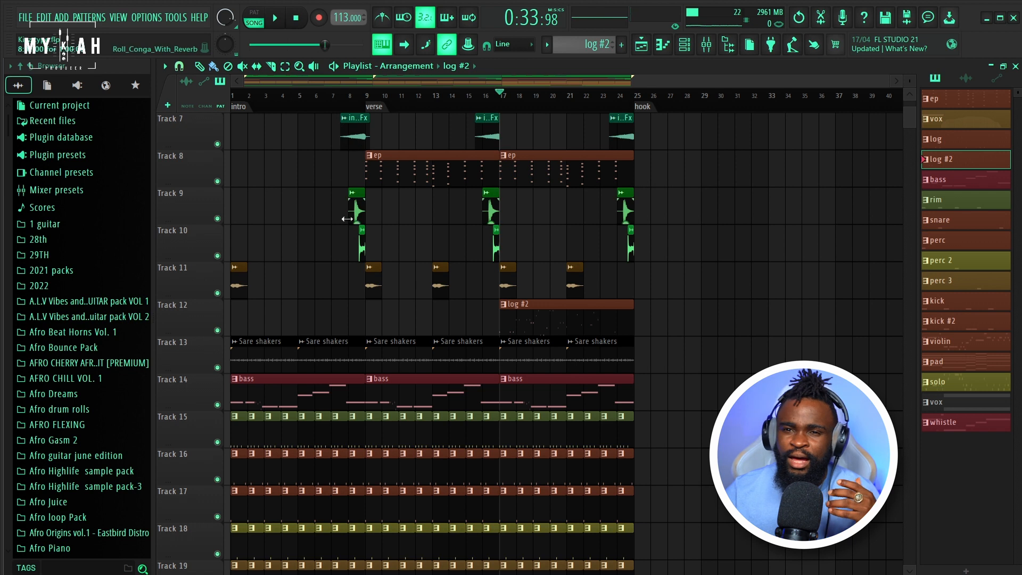
{"action": "scroll", "coordinate": [347, 218], "scroll_direction": "up", "scroll_amount": 6}
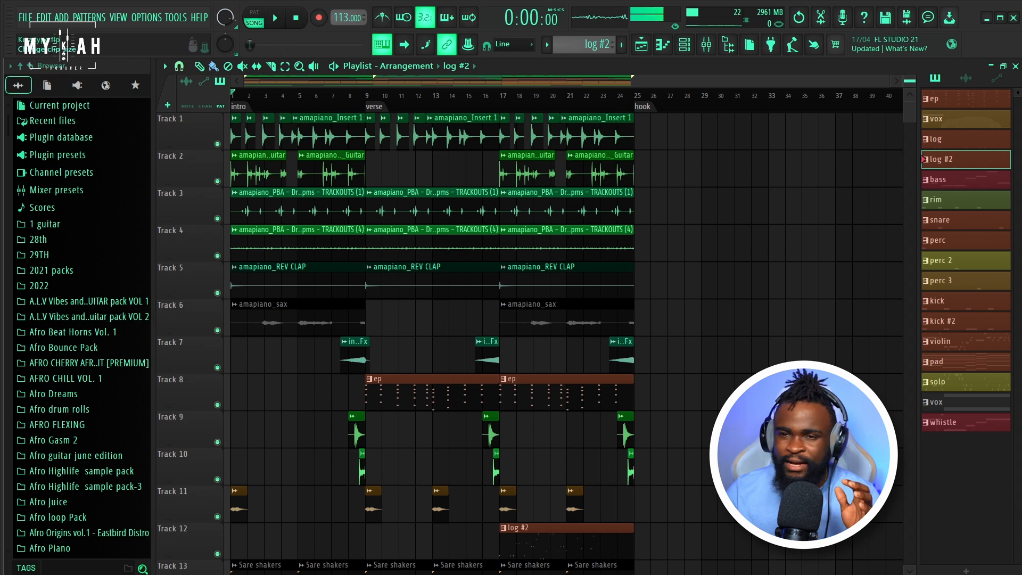
{"action": "scroll", "coordinate": [500, 341], "scroll_direction": "down", "scroll_amount": 4}
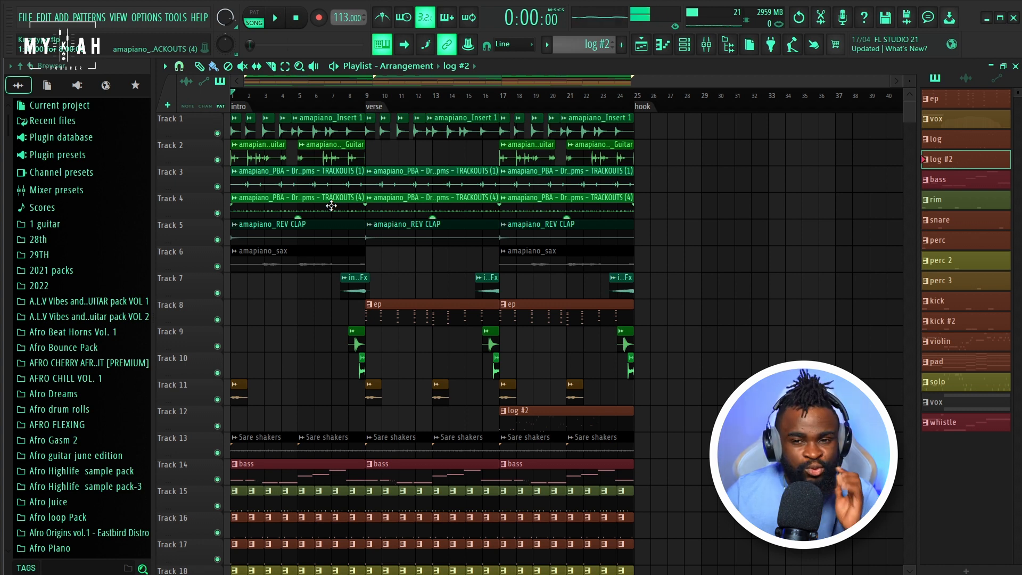
{"action": "scroll", "coordinate": [288, 399], "scroll_direction": "down", "scroll_amount": 10}
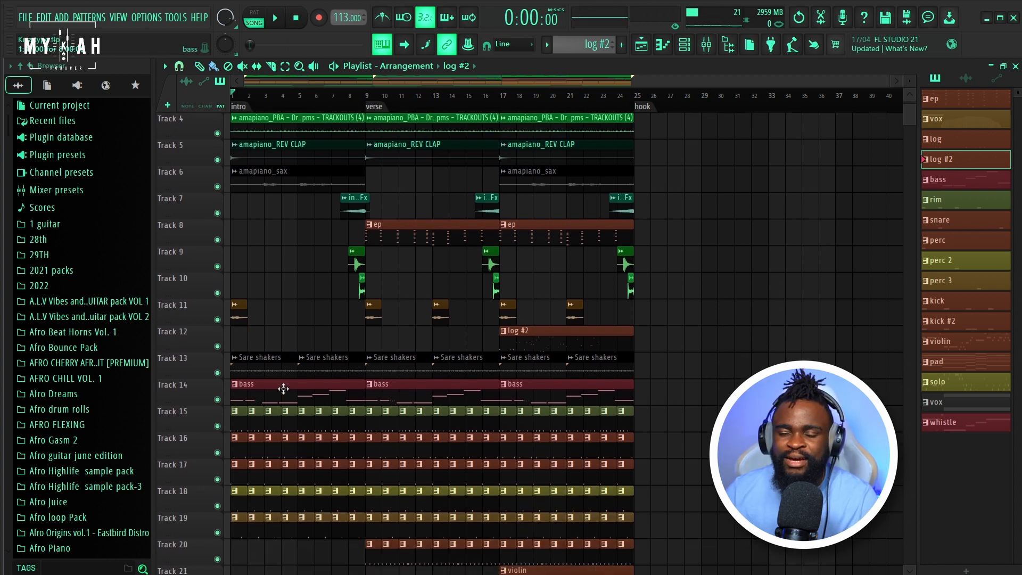
{"action": "scroll", "coordinate": [296, 388], "scroll_direction": "up", "scroll_amount": 3}
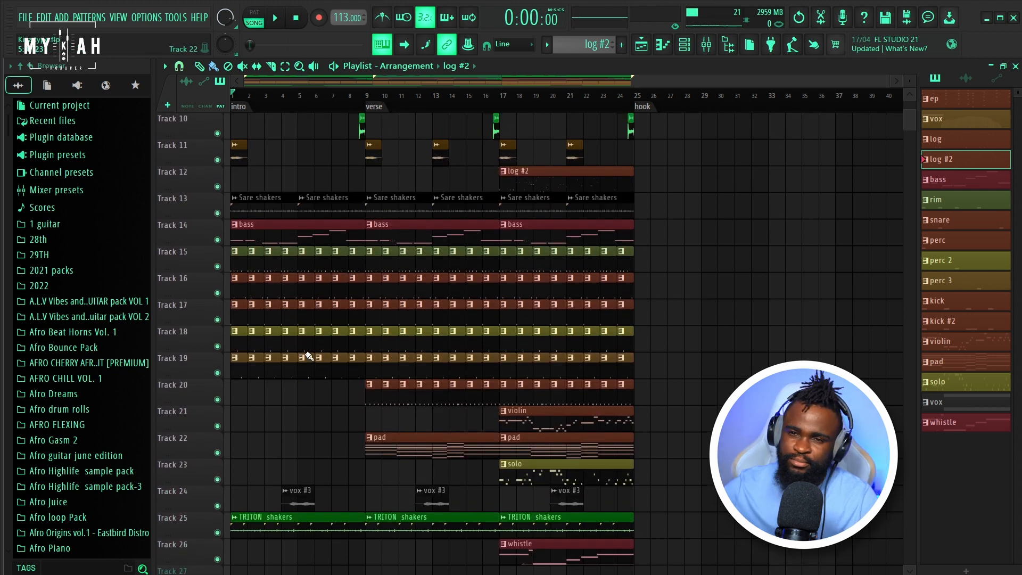
{"action": "key", "text": "space"}
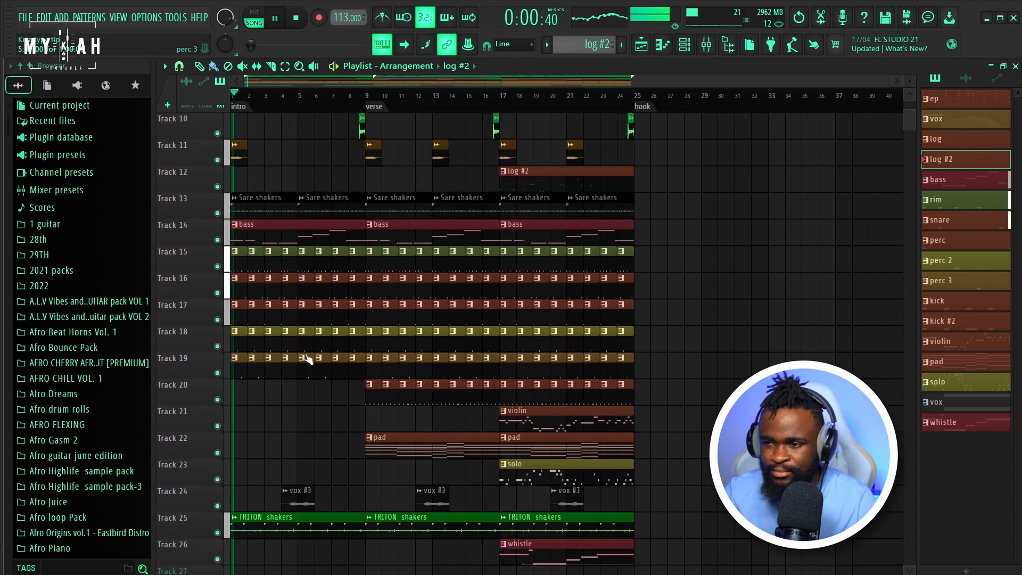
{"action": "scroll", "coordinate": [316, 431], "scroll_direction": "up", "scroll_amount": 6}
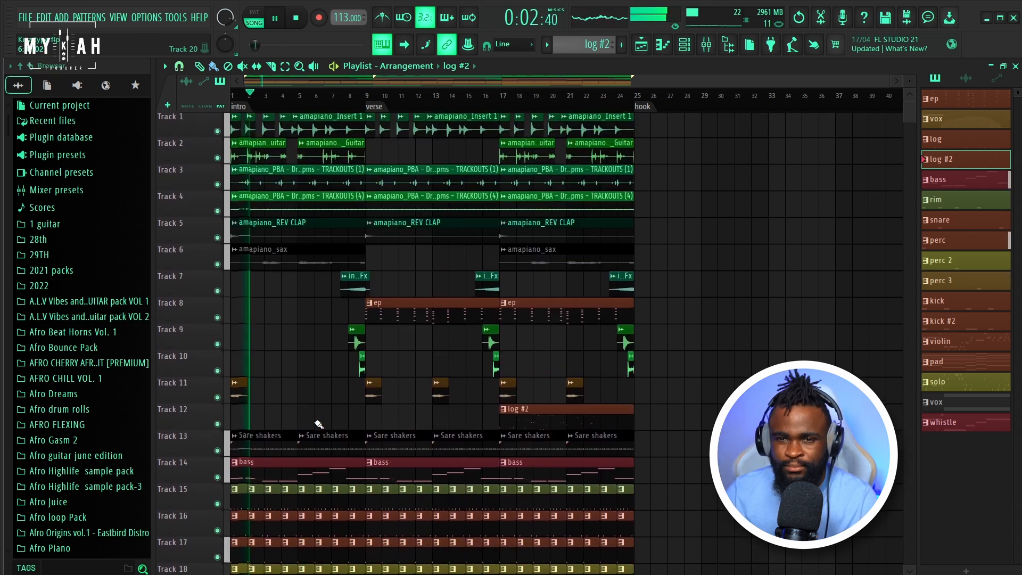